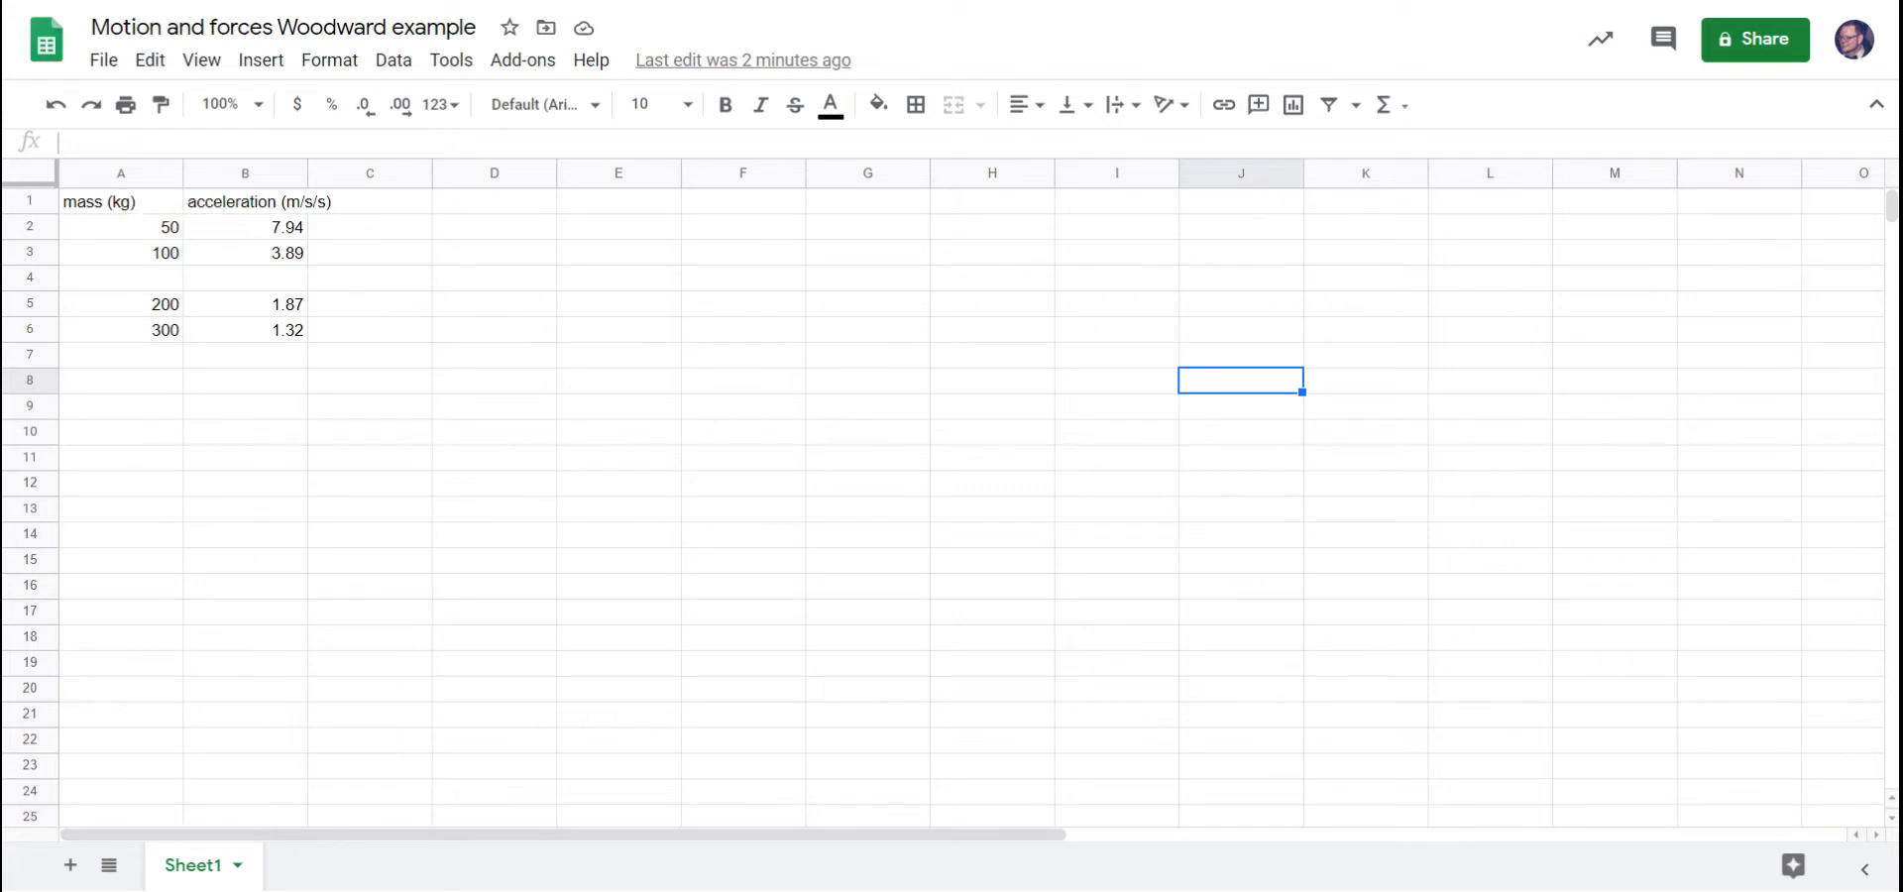
Insert a chart from the mass and acceleration data in cells A1:B6.
left_click(126, 211)
left_click_drag(126, 211, 266, 330)
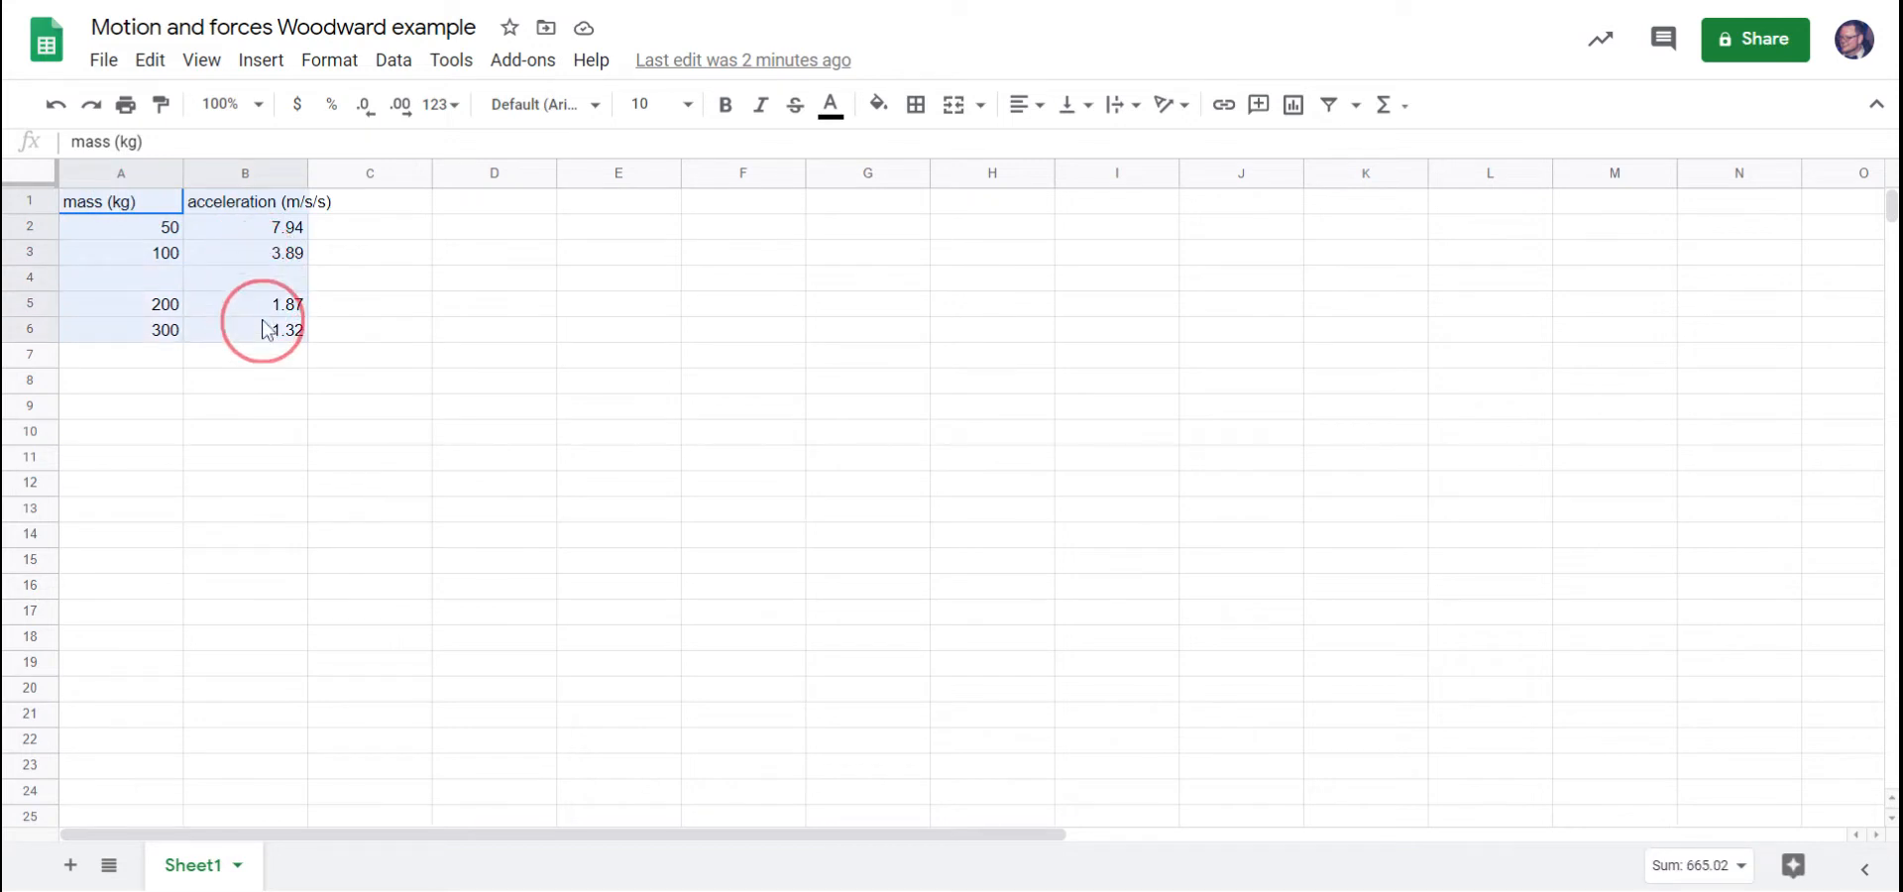
left_click_drag(265, 330, 263, 330)
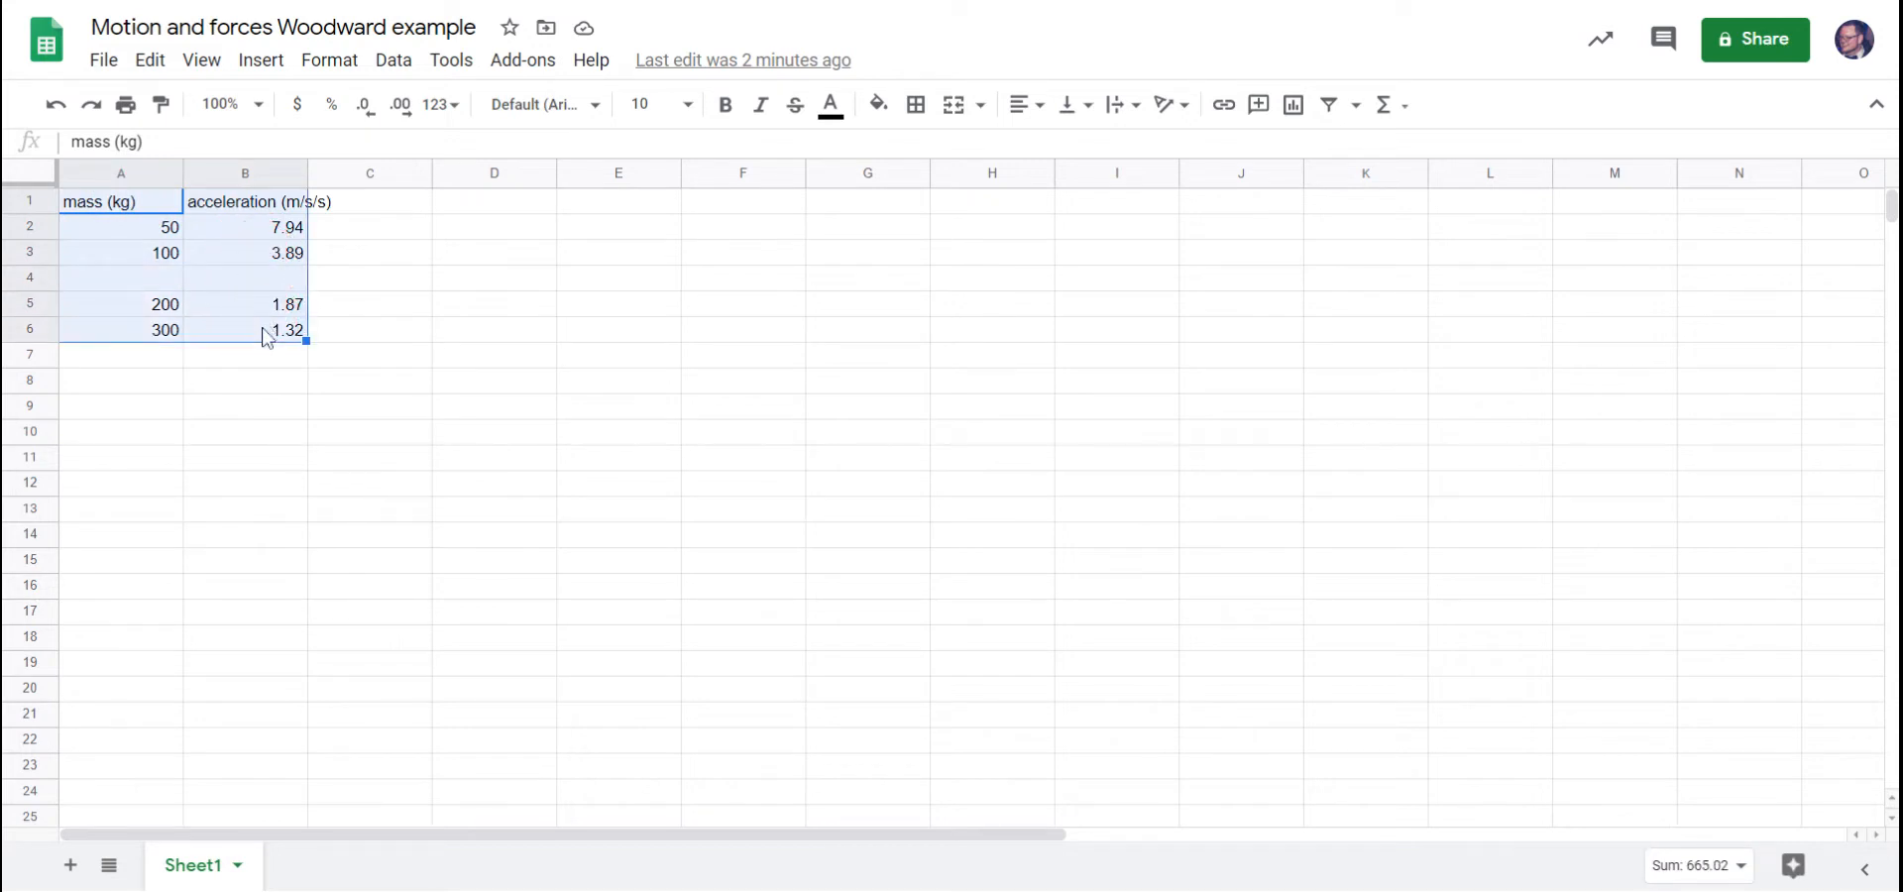
left_click(258, 61)
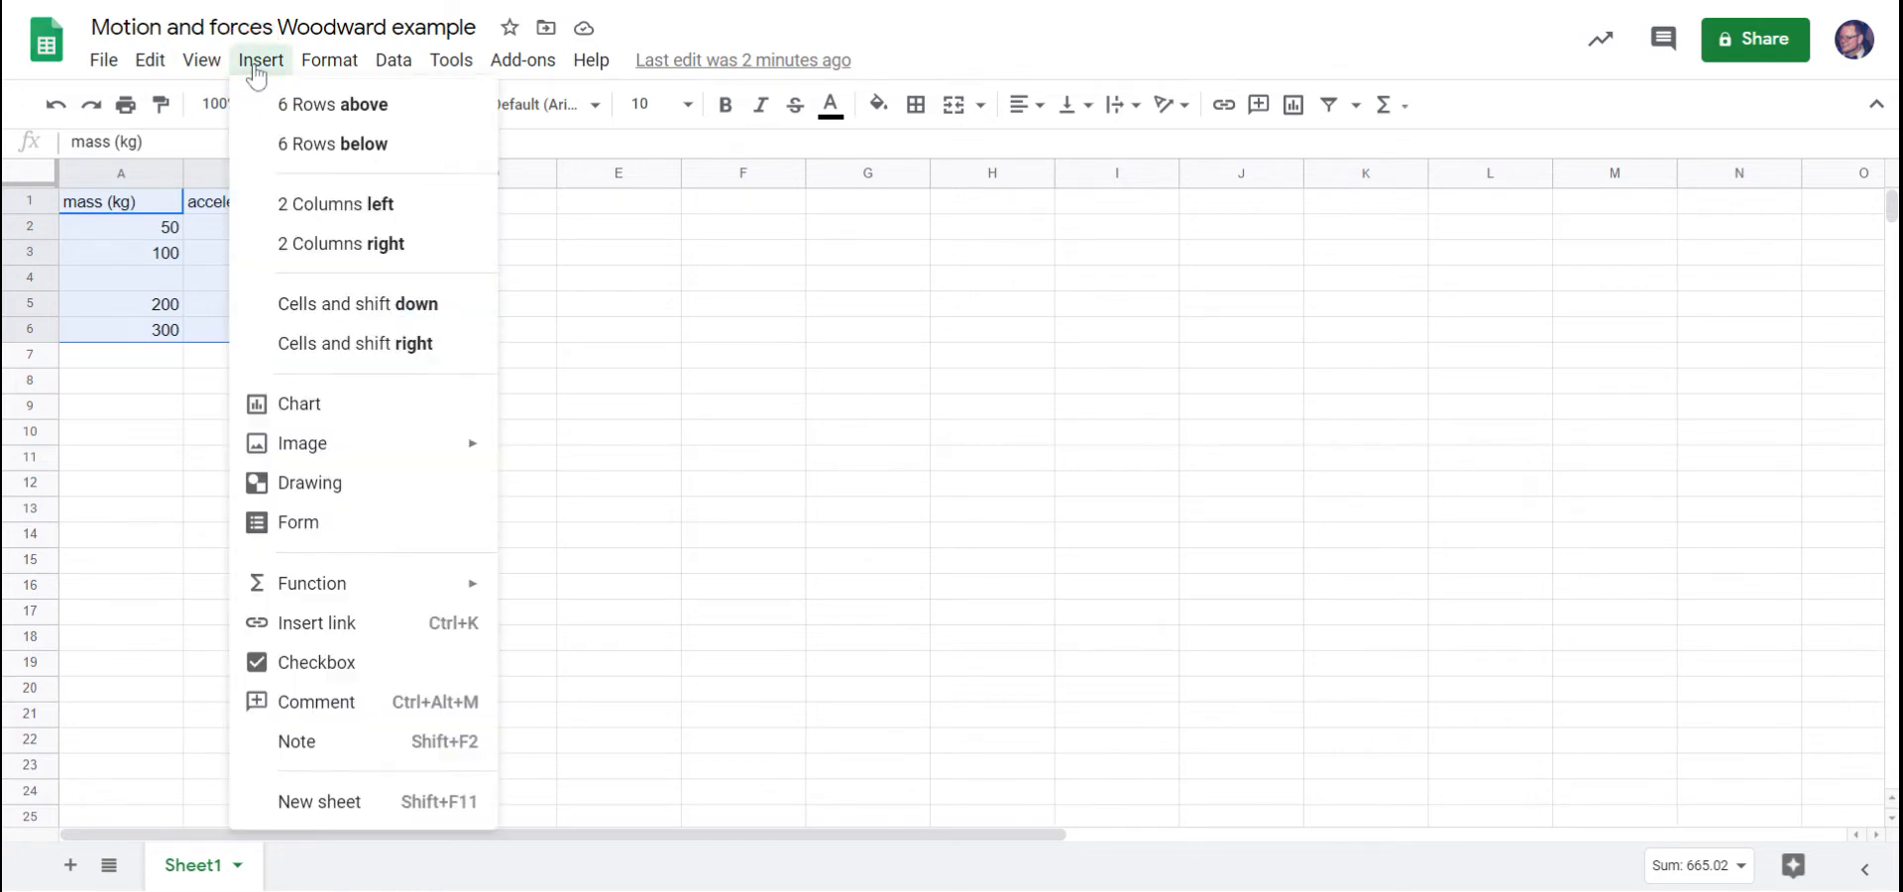
left_click(349, 409)
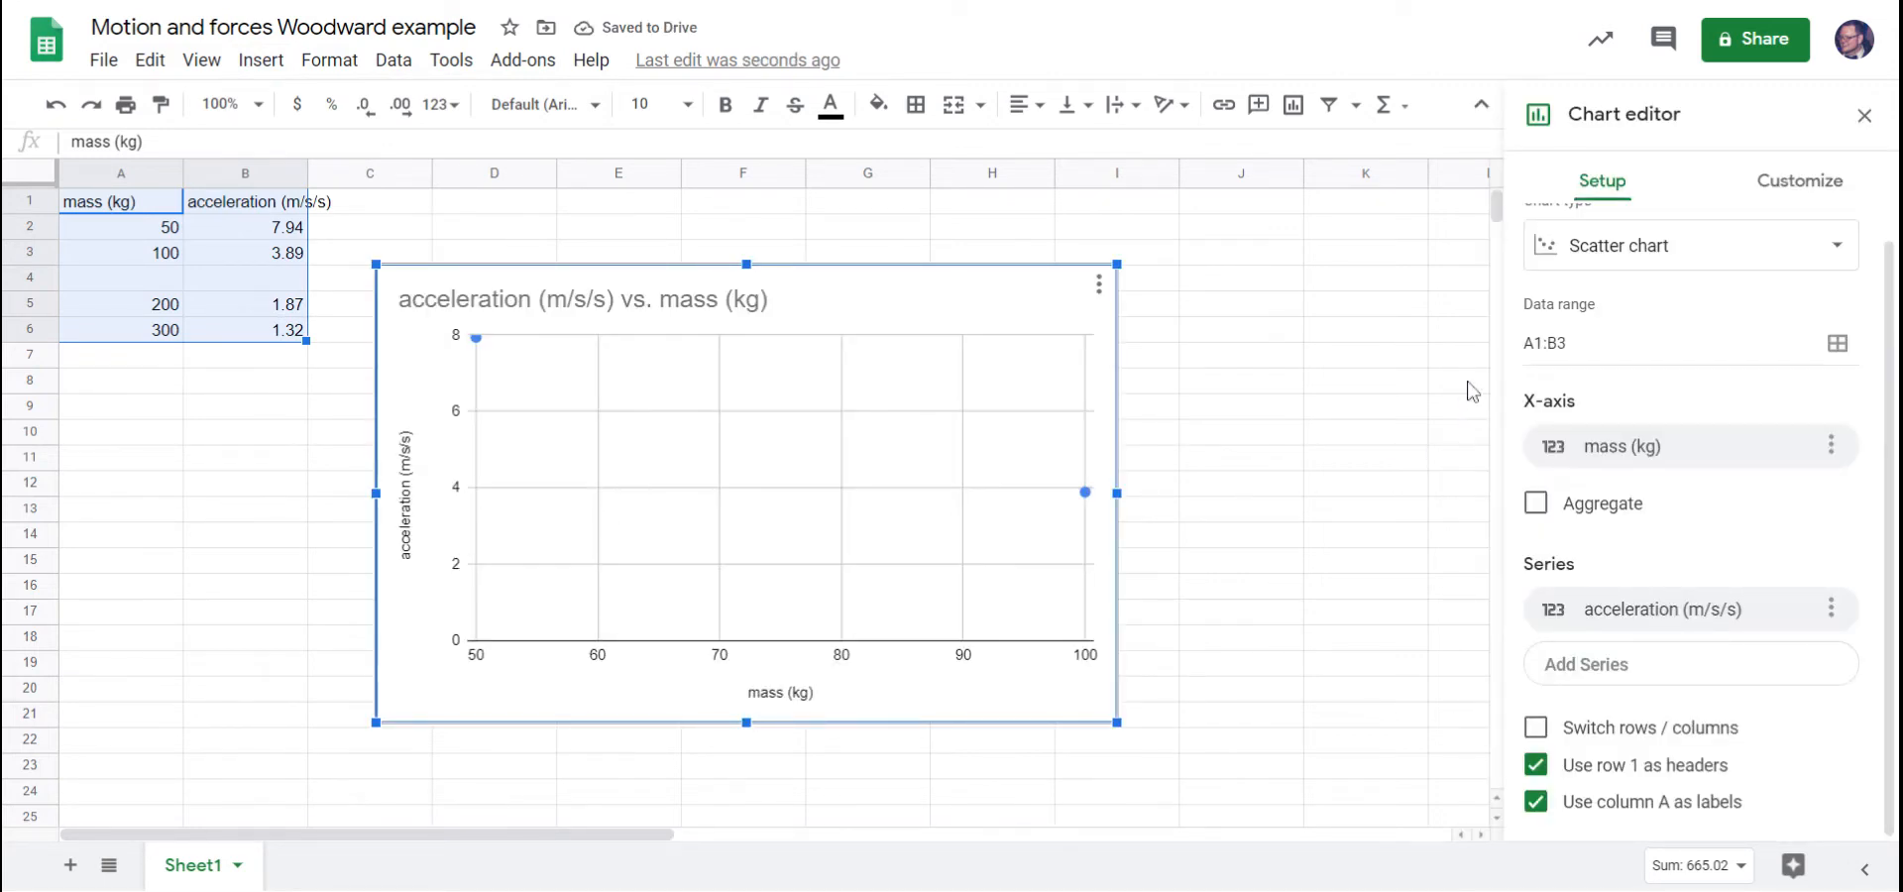
Try the column chart and stacked area chart types for the new chart.
scroll(1870, 332, "up", 1)
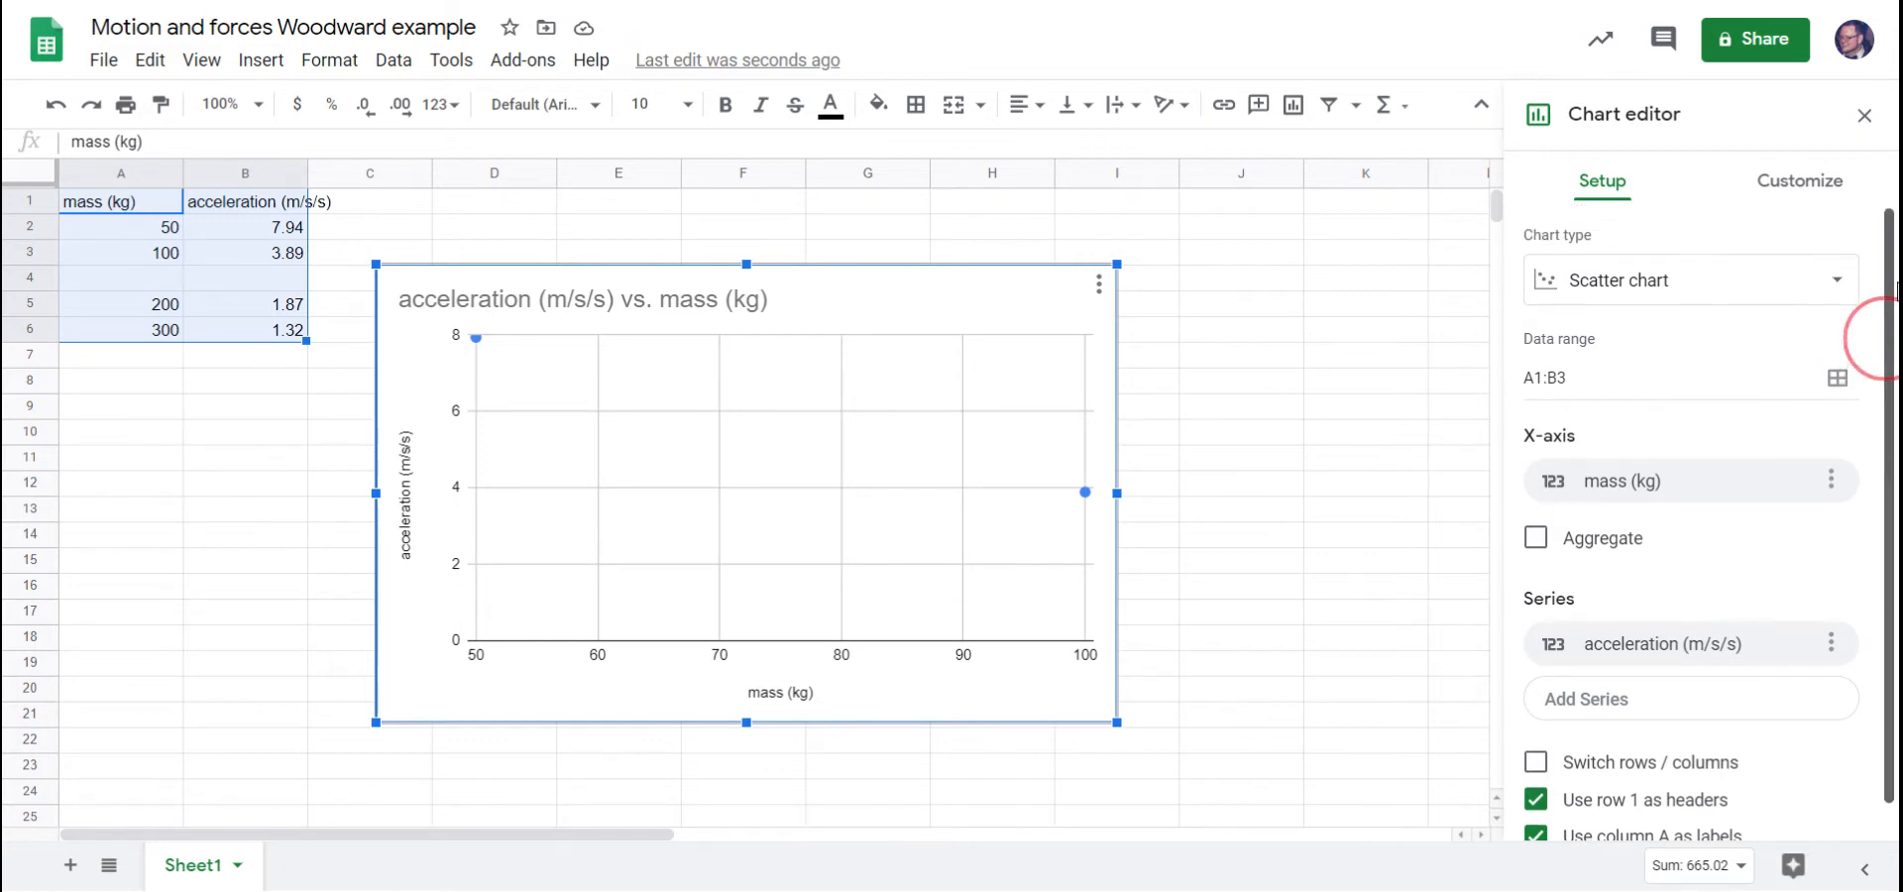
left_click(1761, 289)
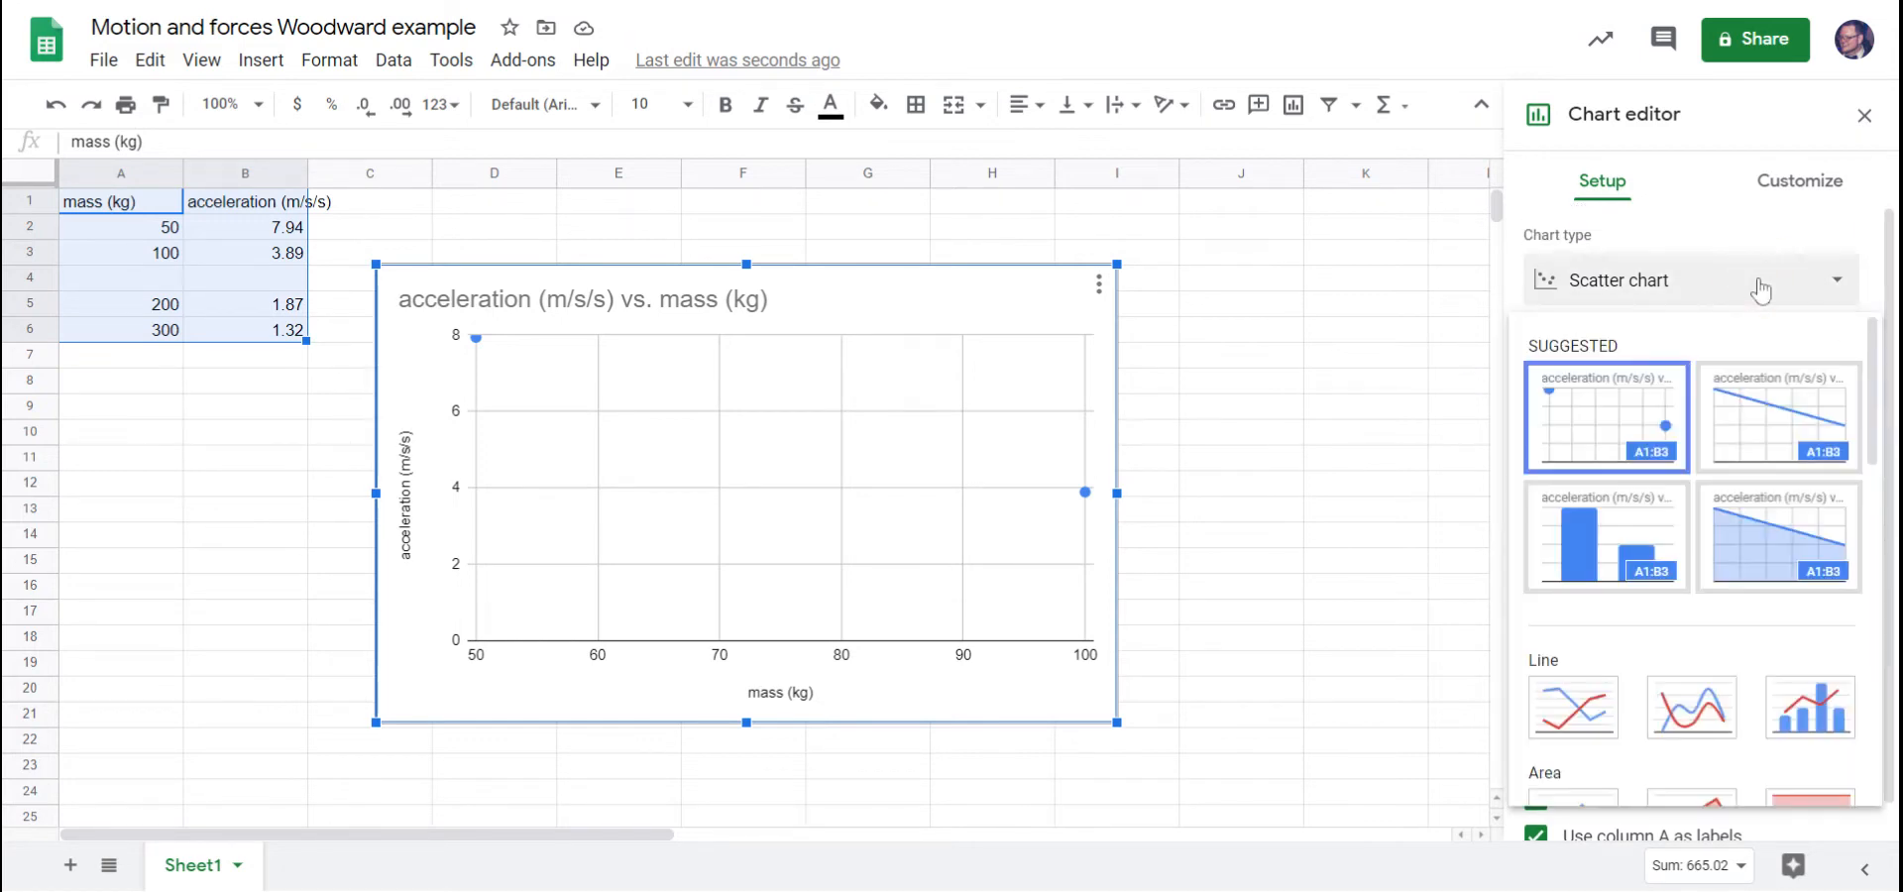
left_click(1595, 553)
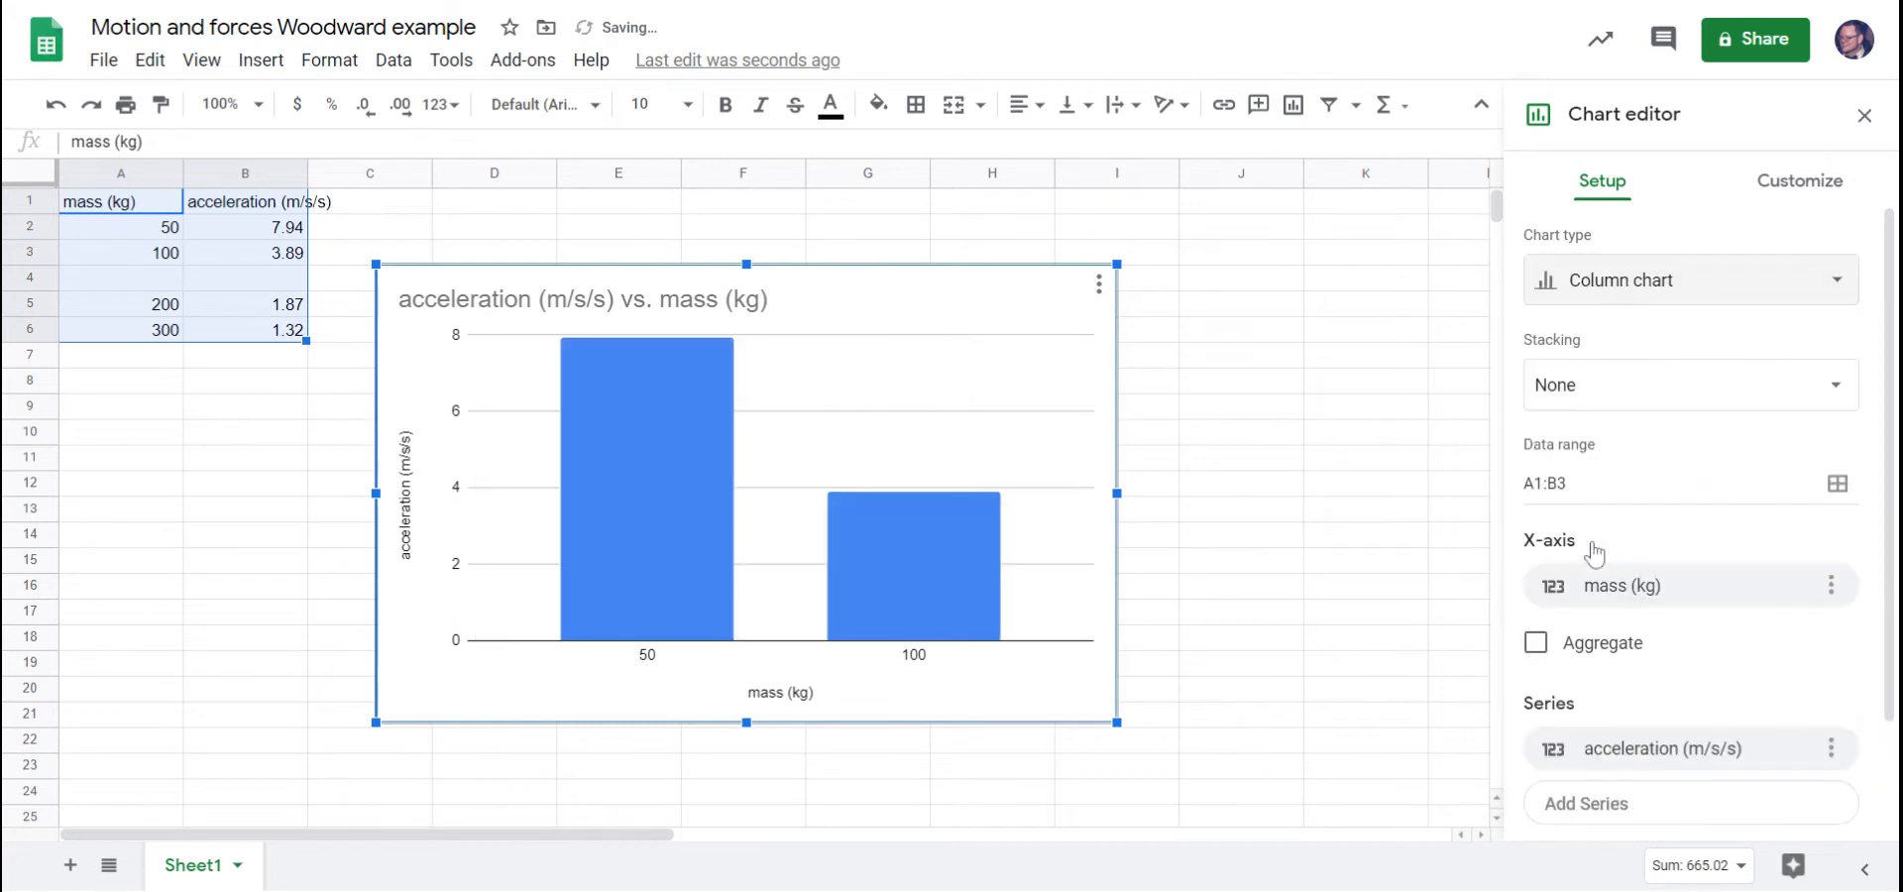
left_click(1665, 297)
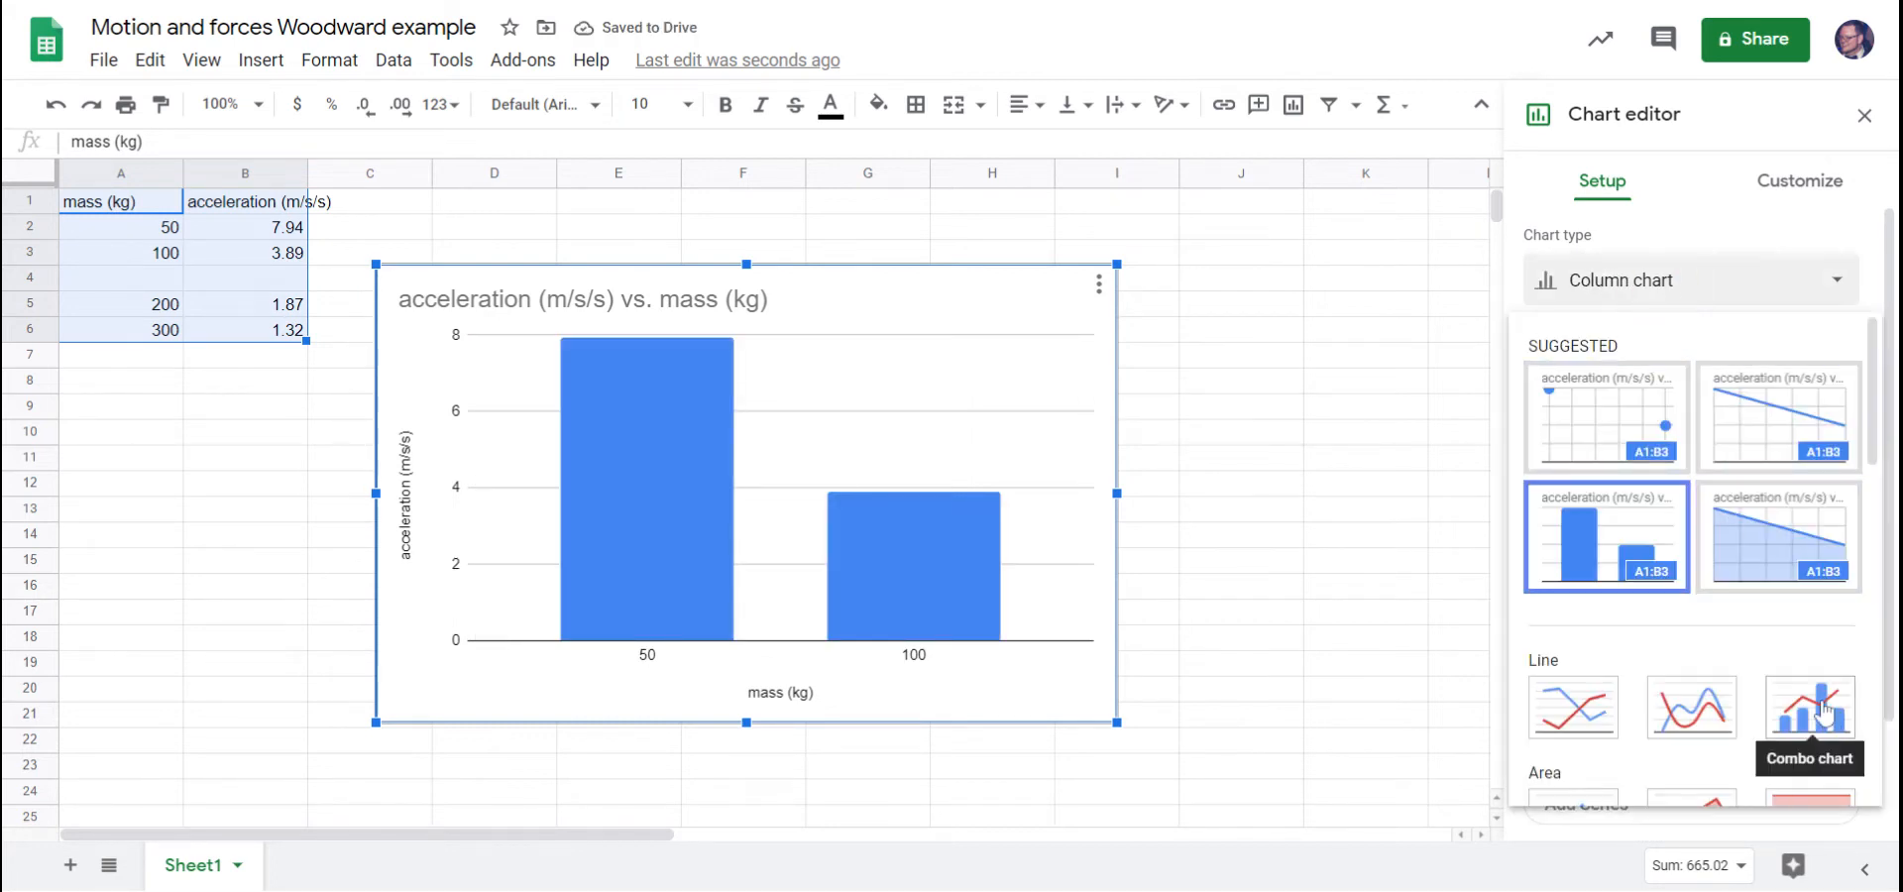
scroll(1810, 706, "down", 3)
left_click(1697, 570)
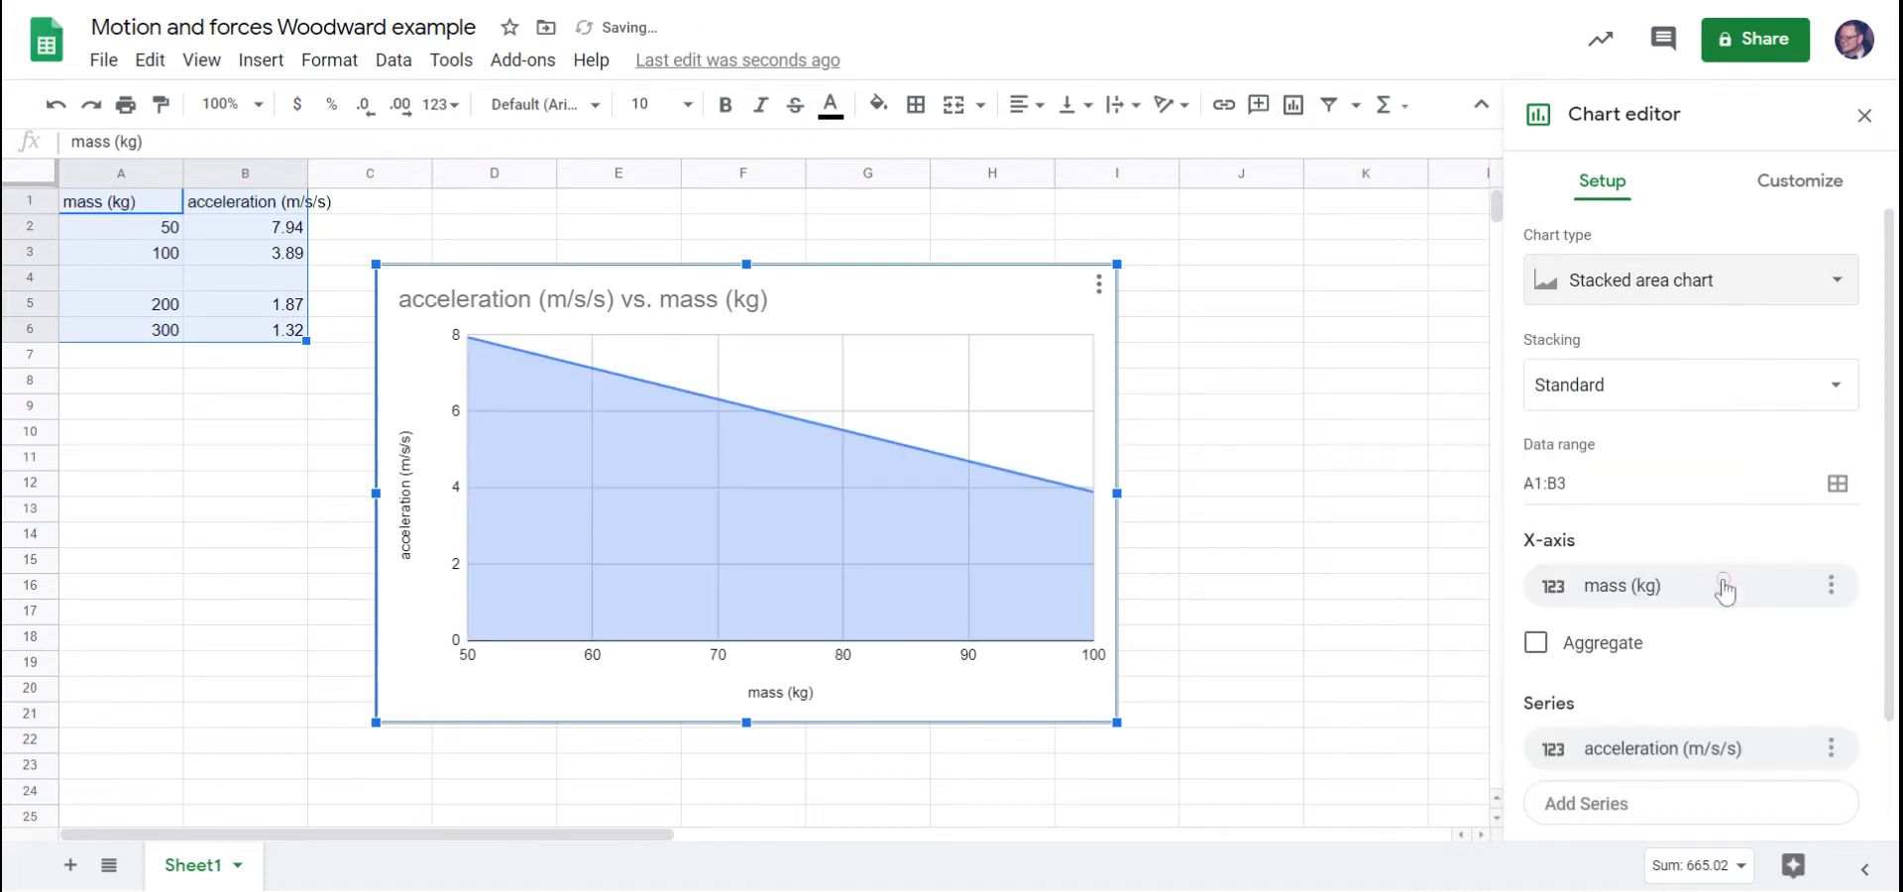
Set the chart type to Scatter chart.
left_click(1761, 292)
left_click(1753, 283)
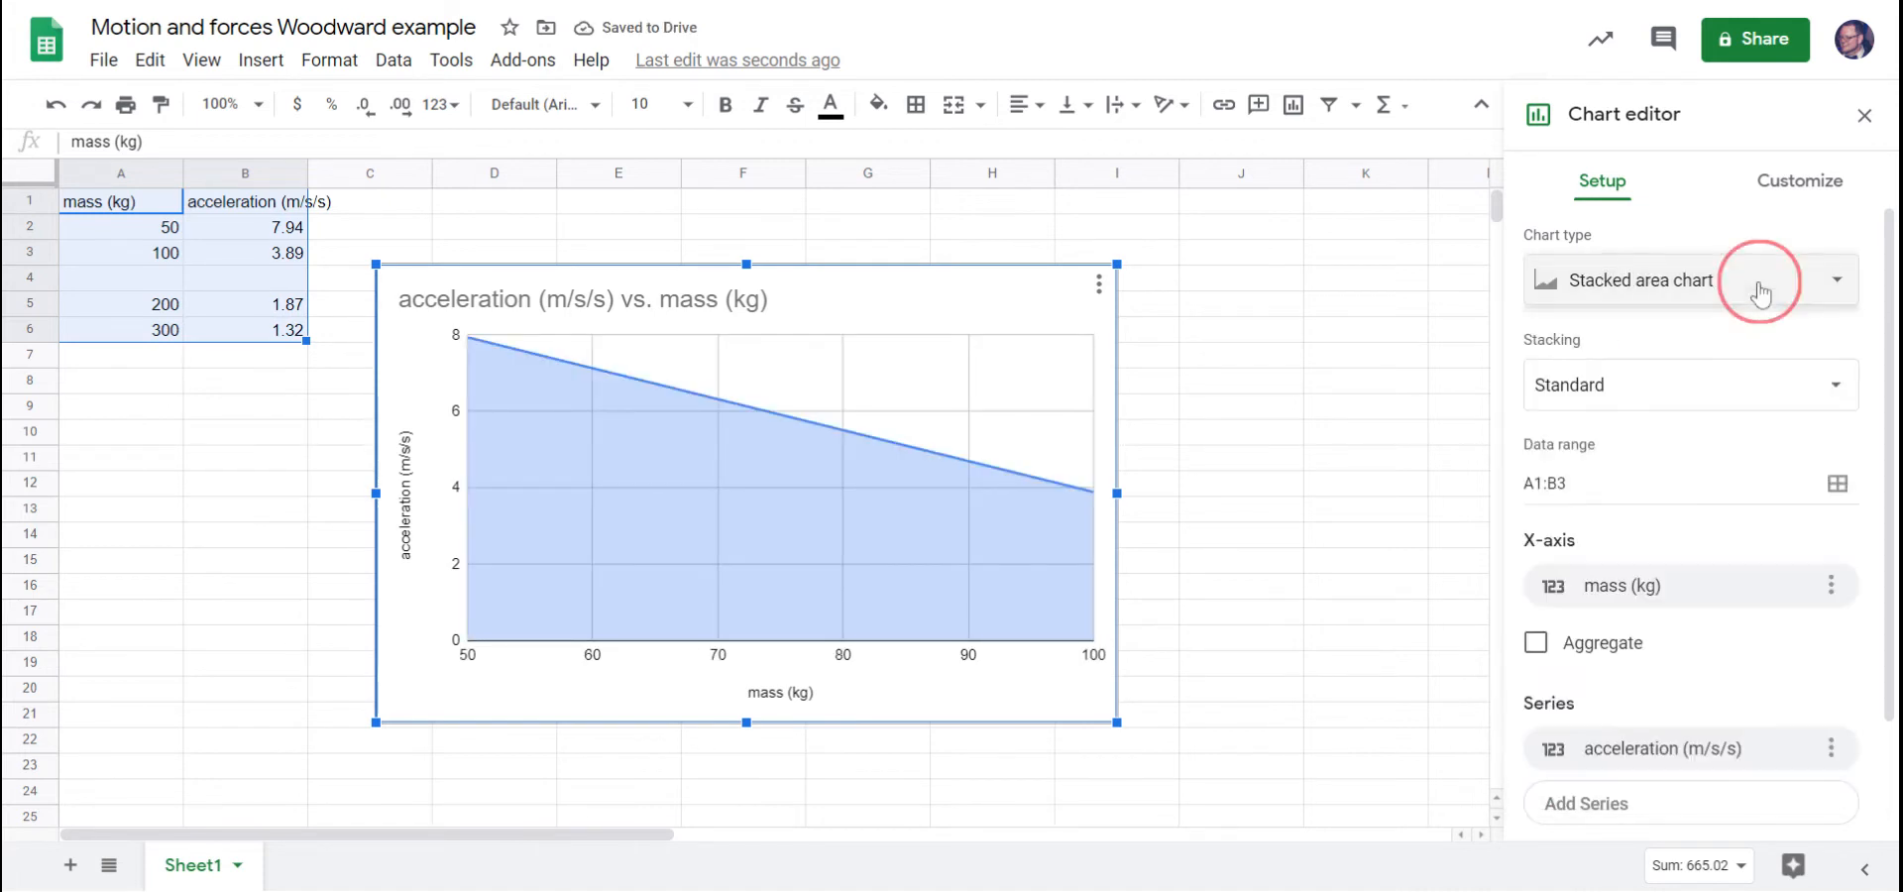
left_click(1838, 287)
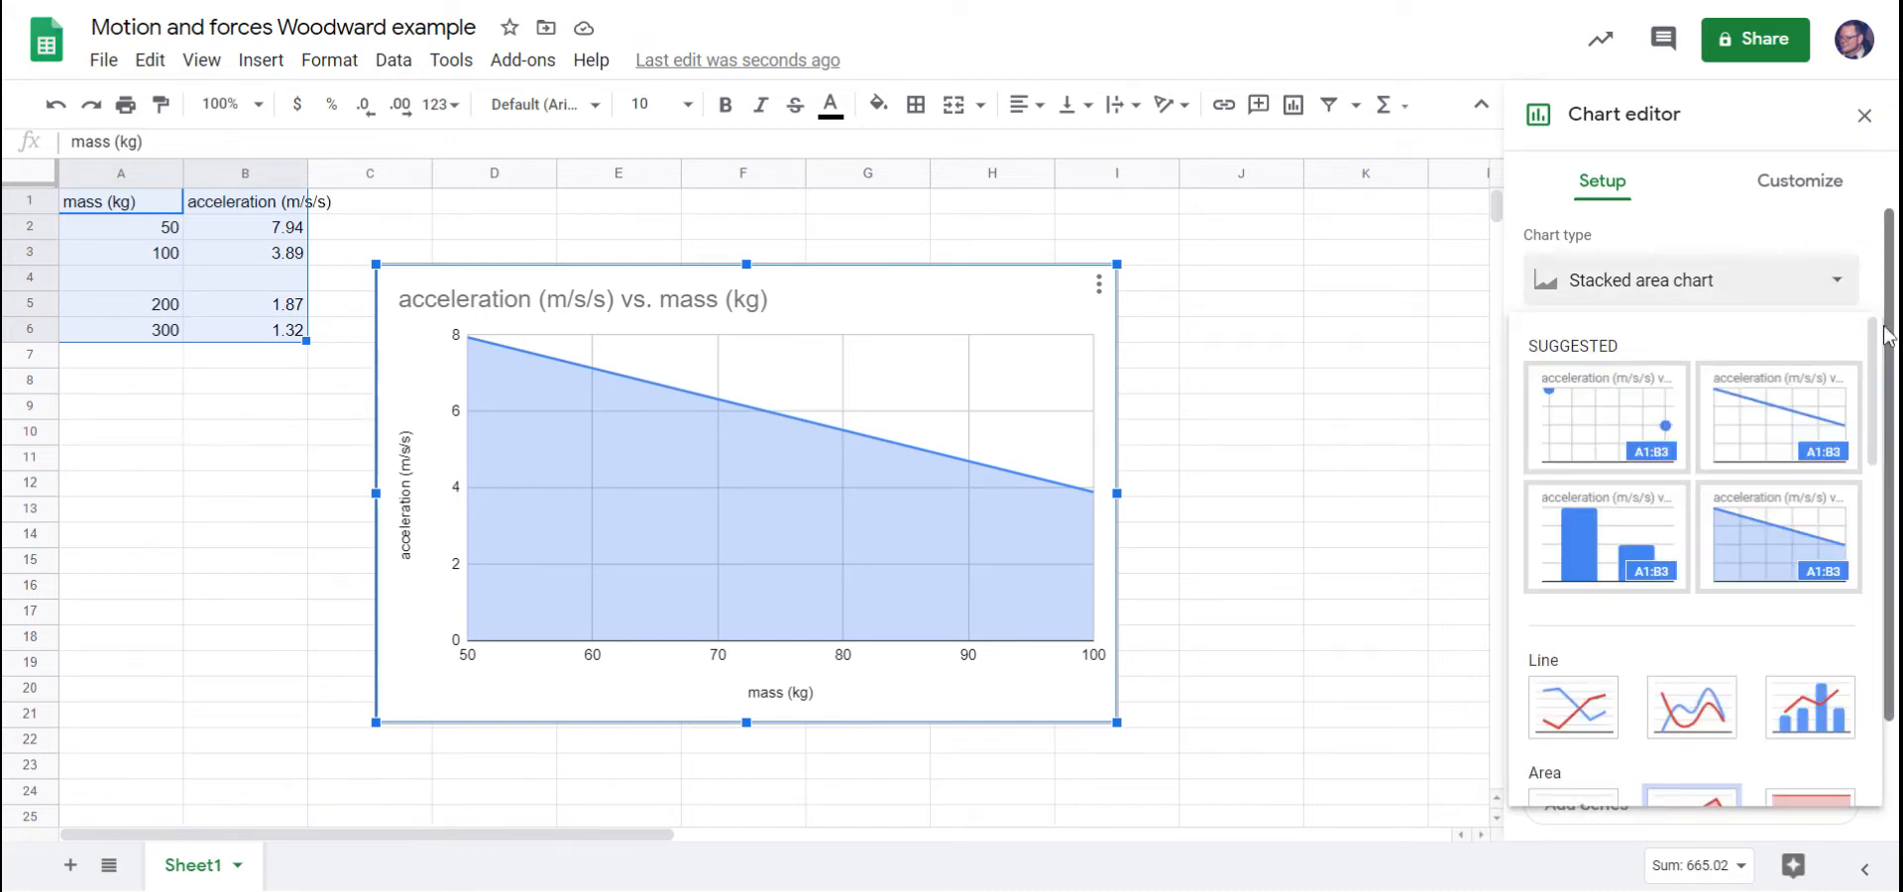
left_click(1877, 361)
left_click_drag(1877, 361, 1877, 620)
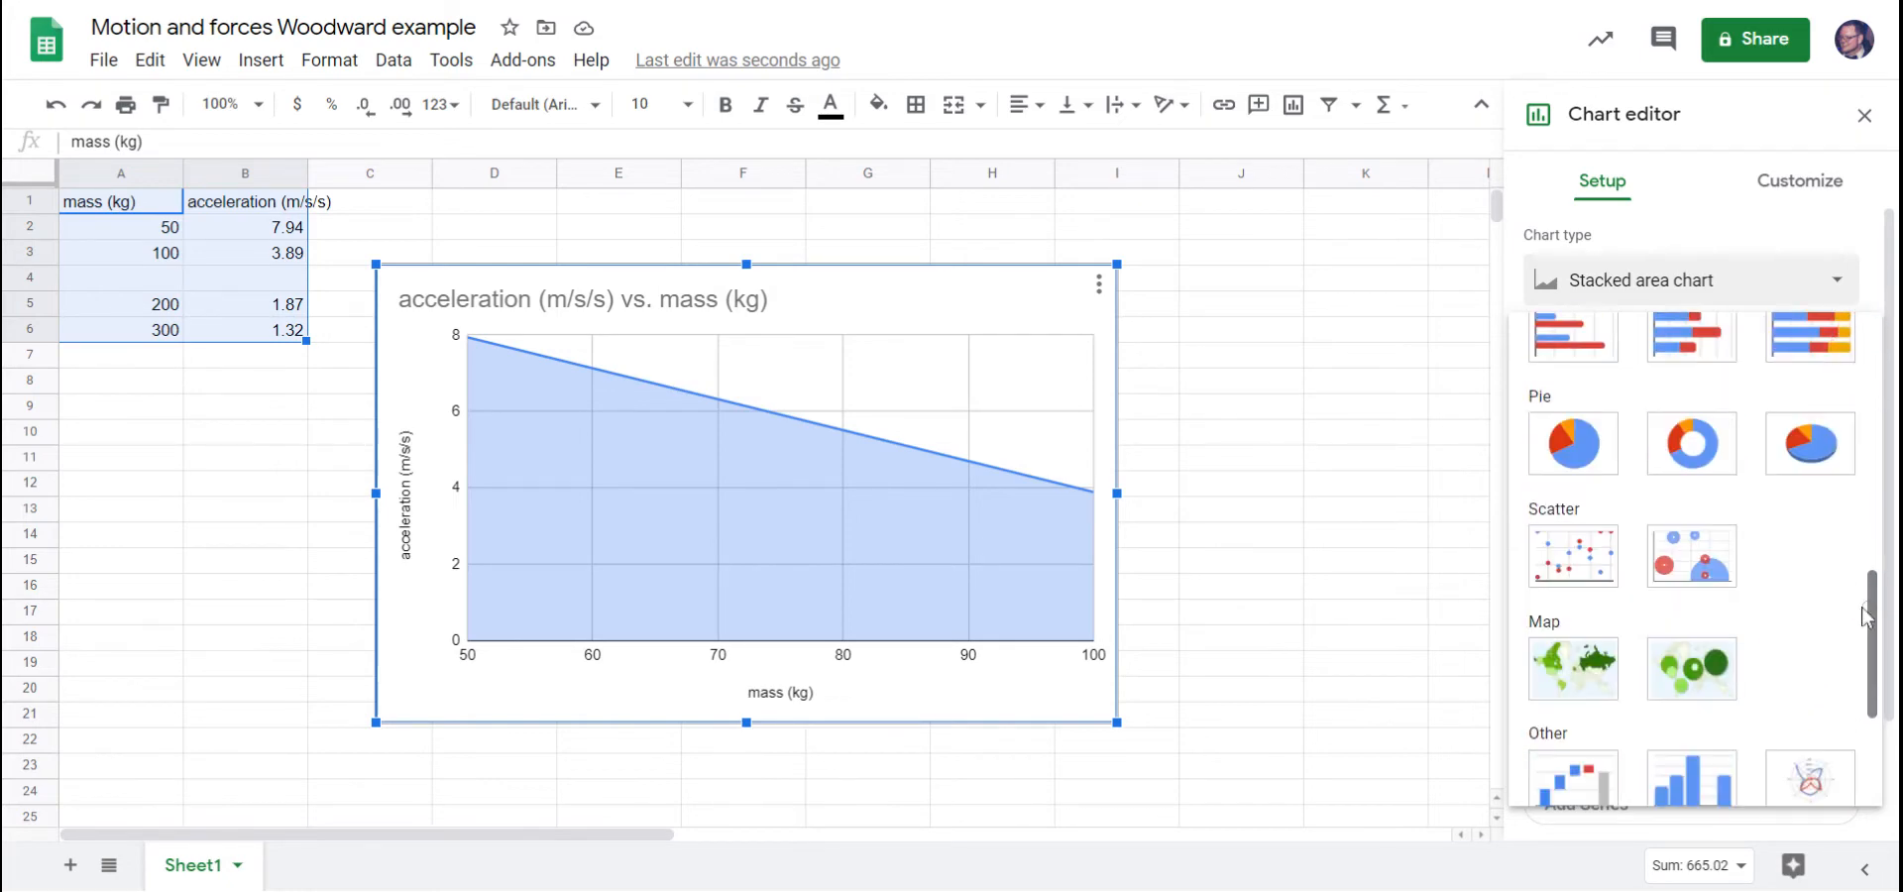
left_click(1576, 587)
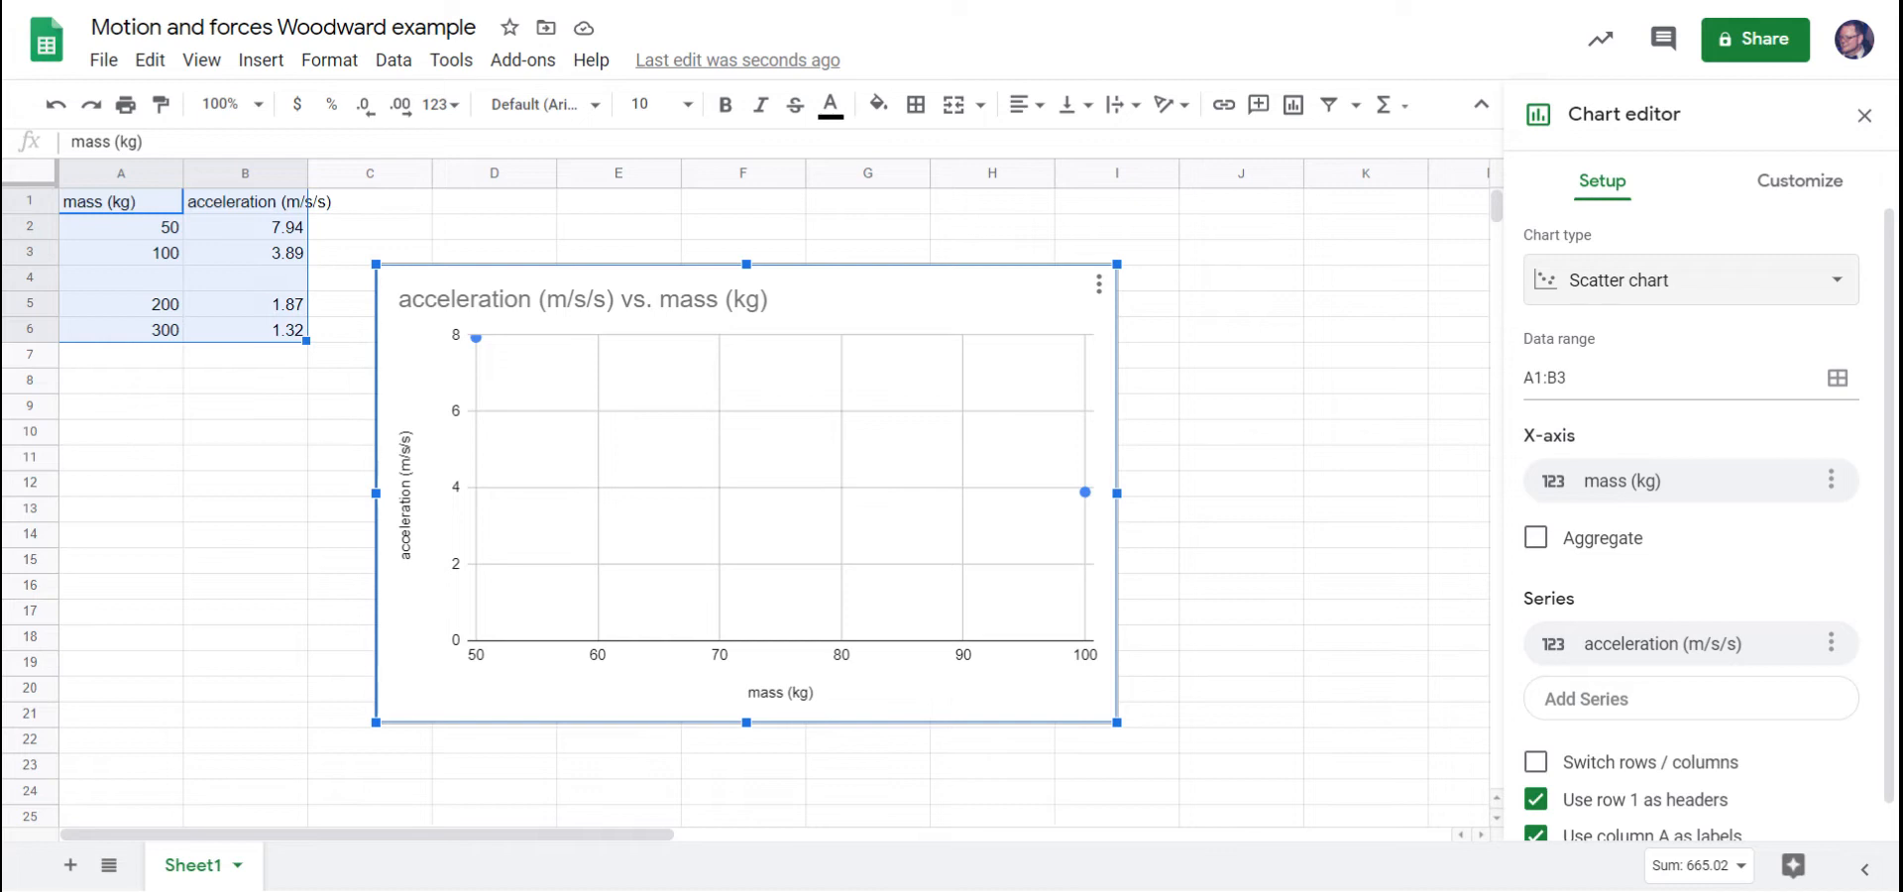
Set the chart's data range to A1:B6 by reselecting the full table, headers included.
left_click(1837, 383)
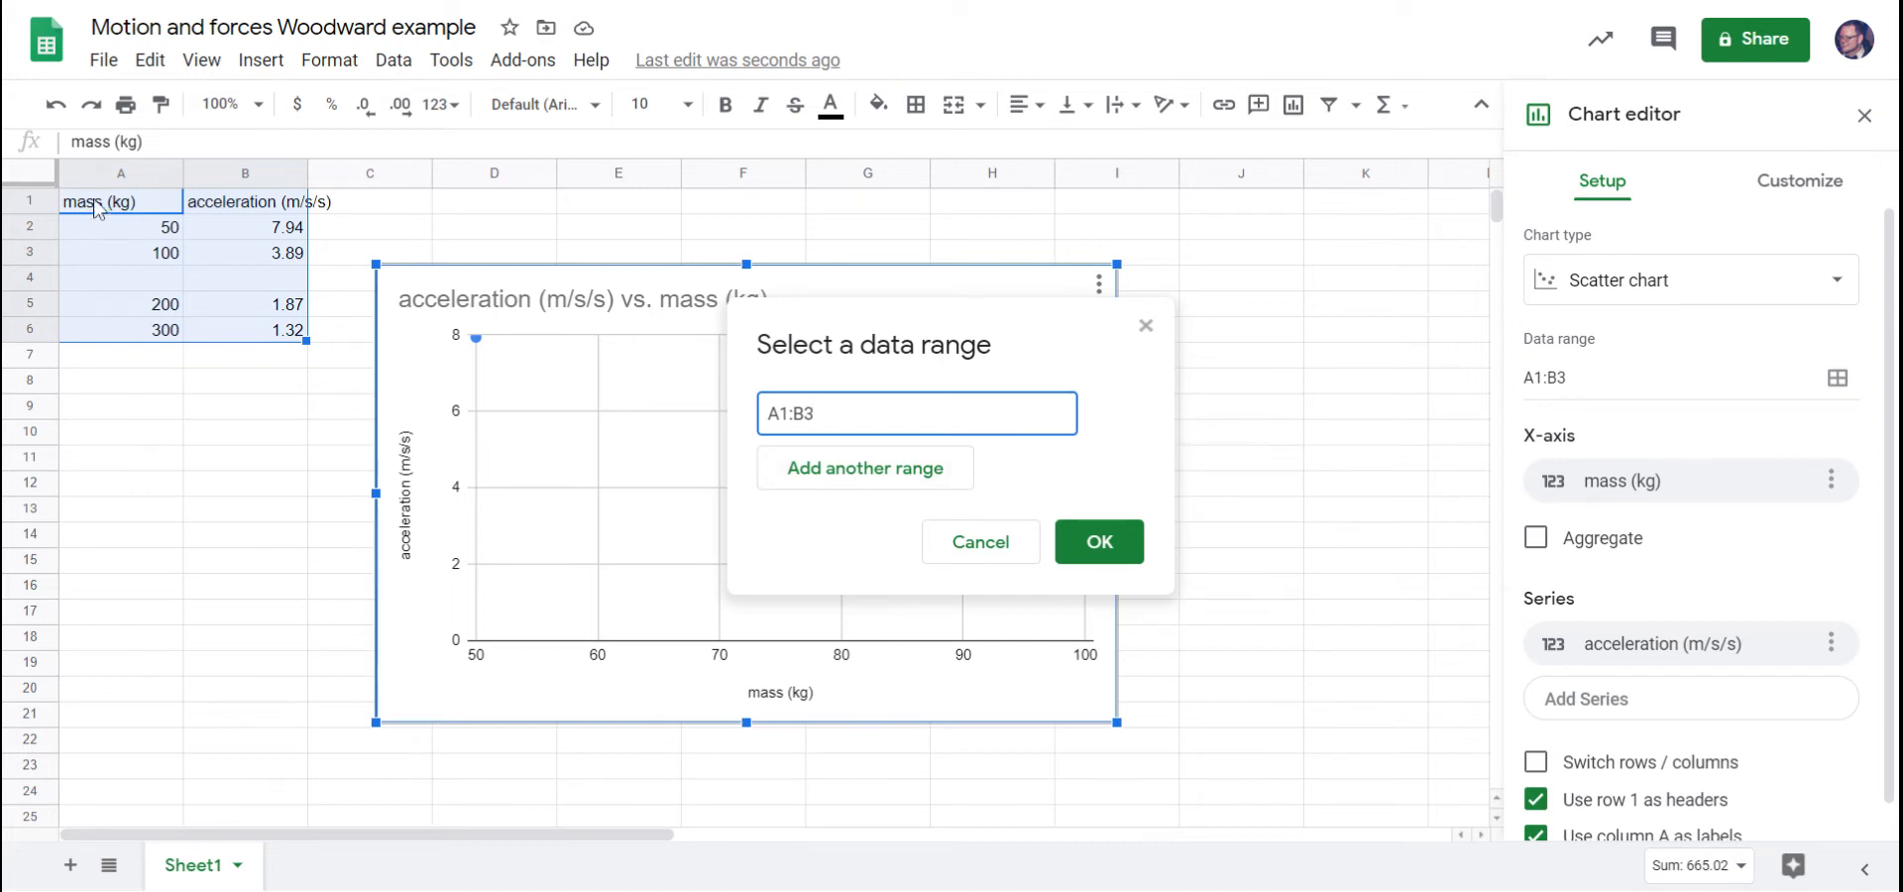
left_click_drag(144, 203, 250, 343)
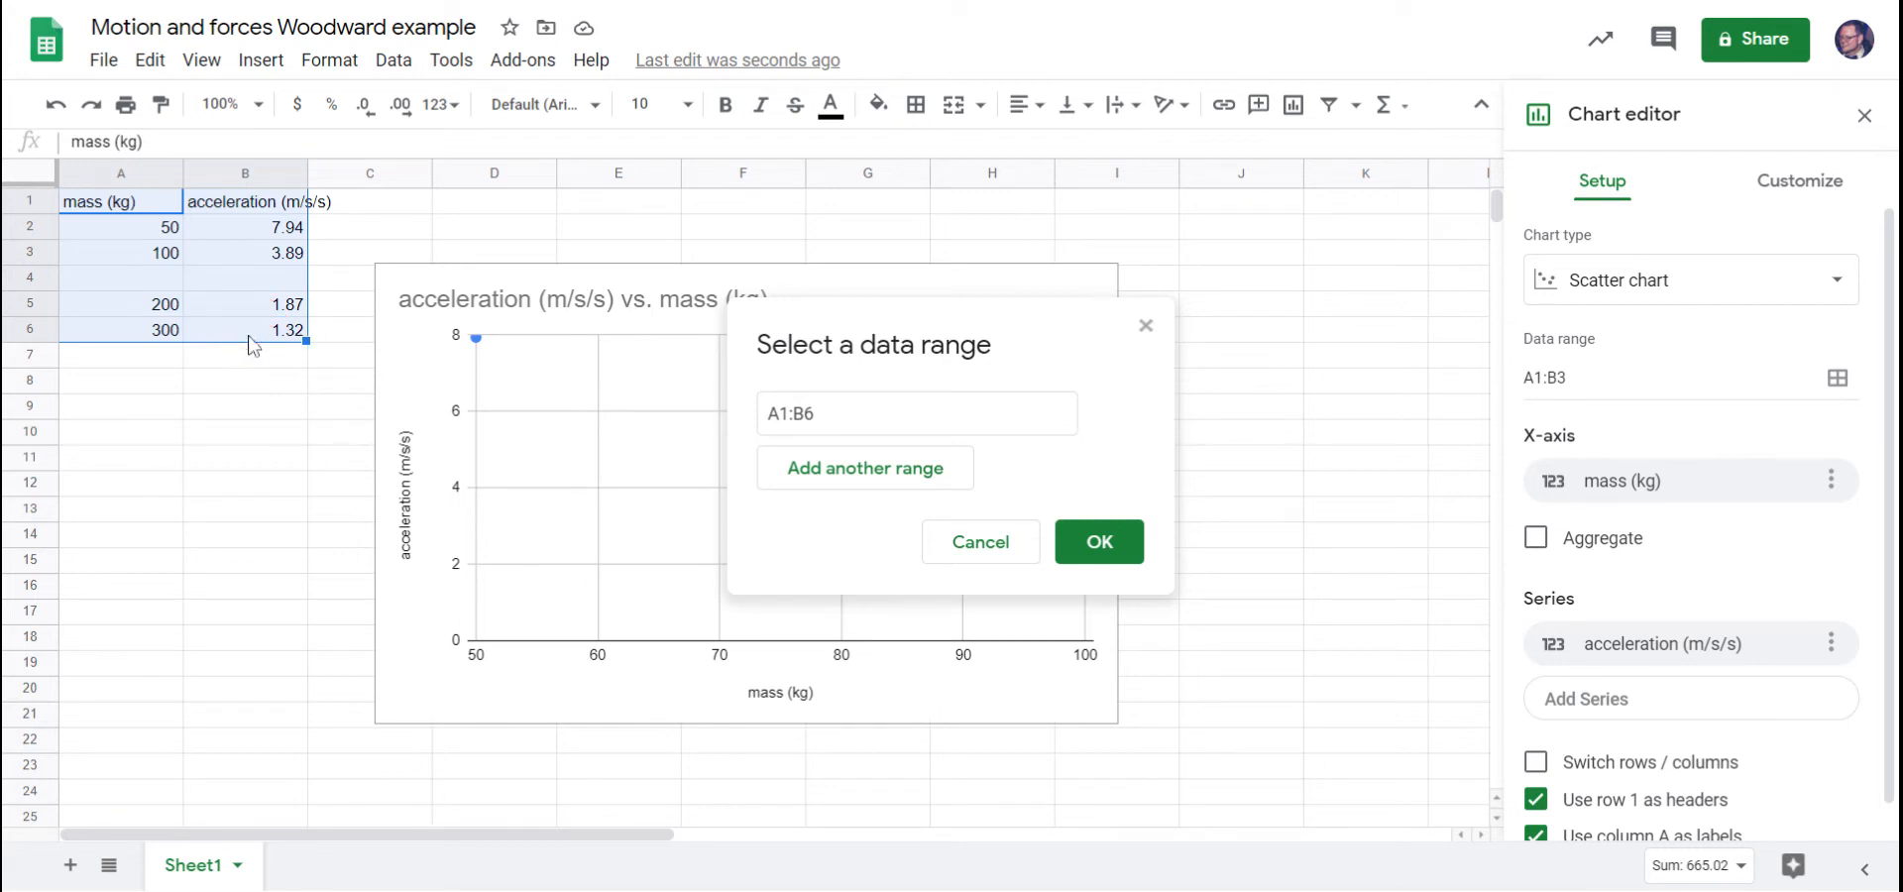
left_click(1100, 544)
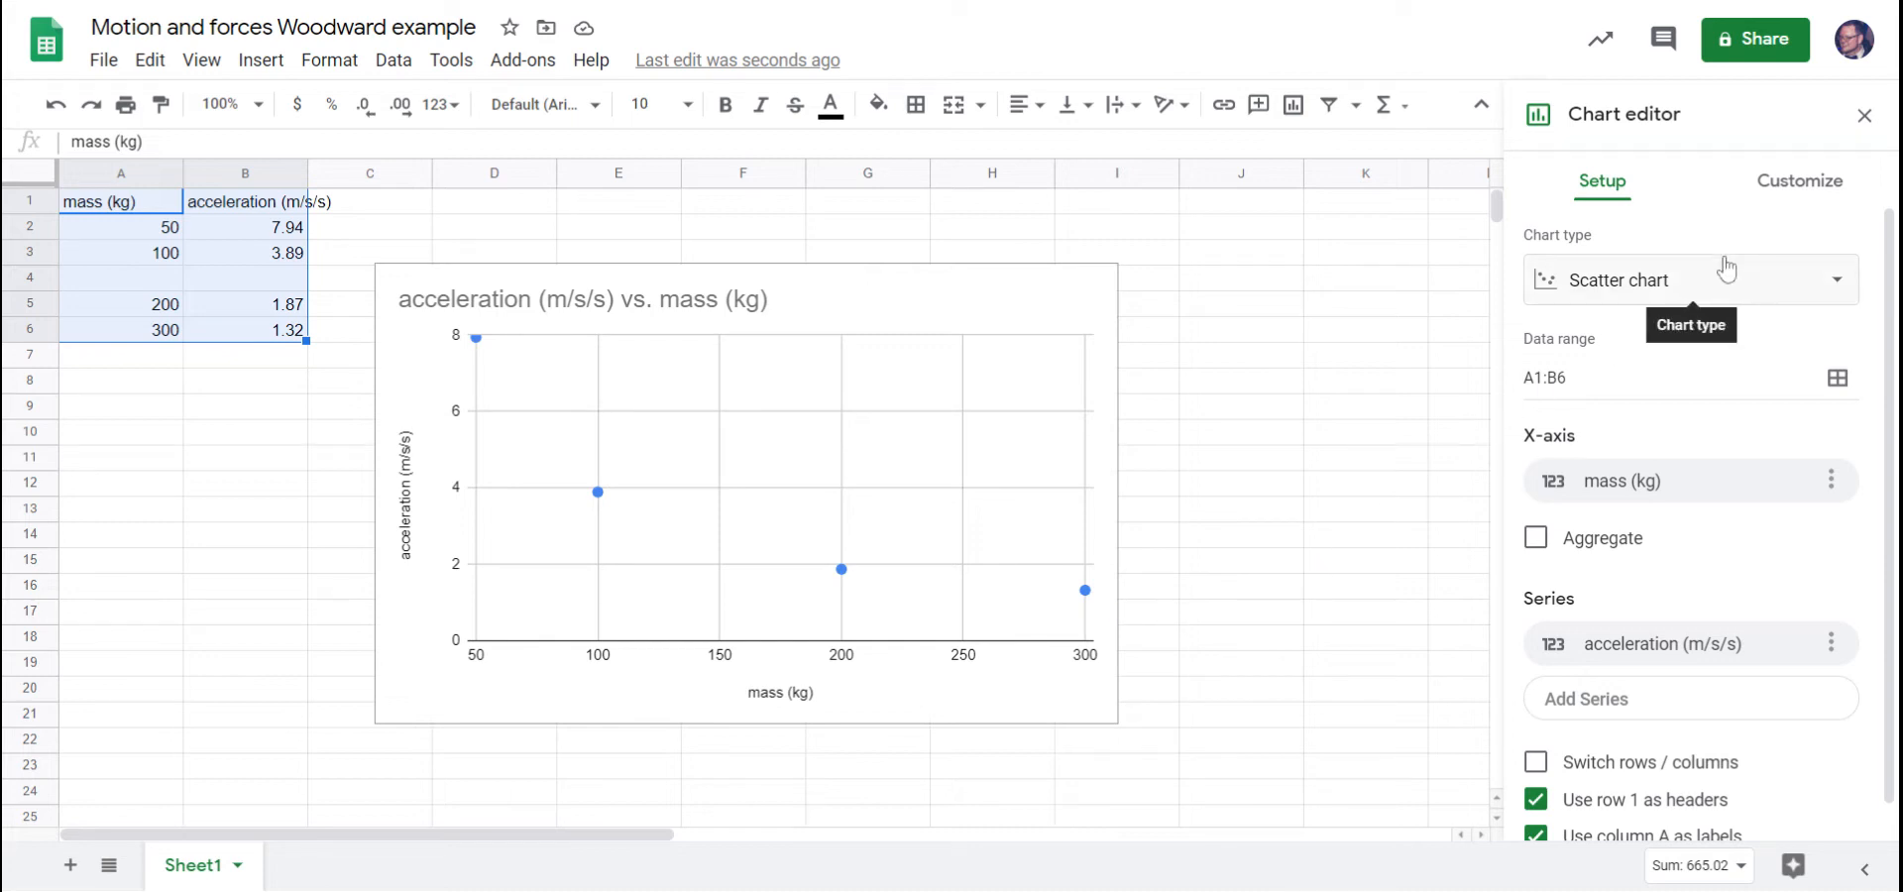
Replace the chart title with "Data Table A".
left_click(1784, 193)
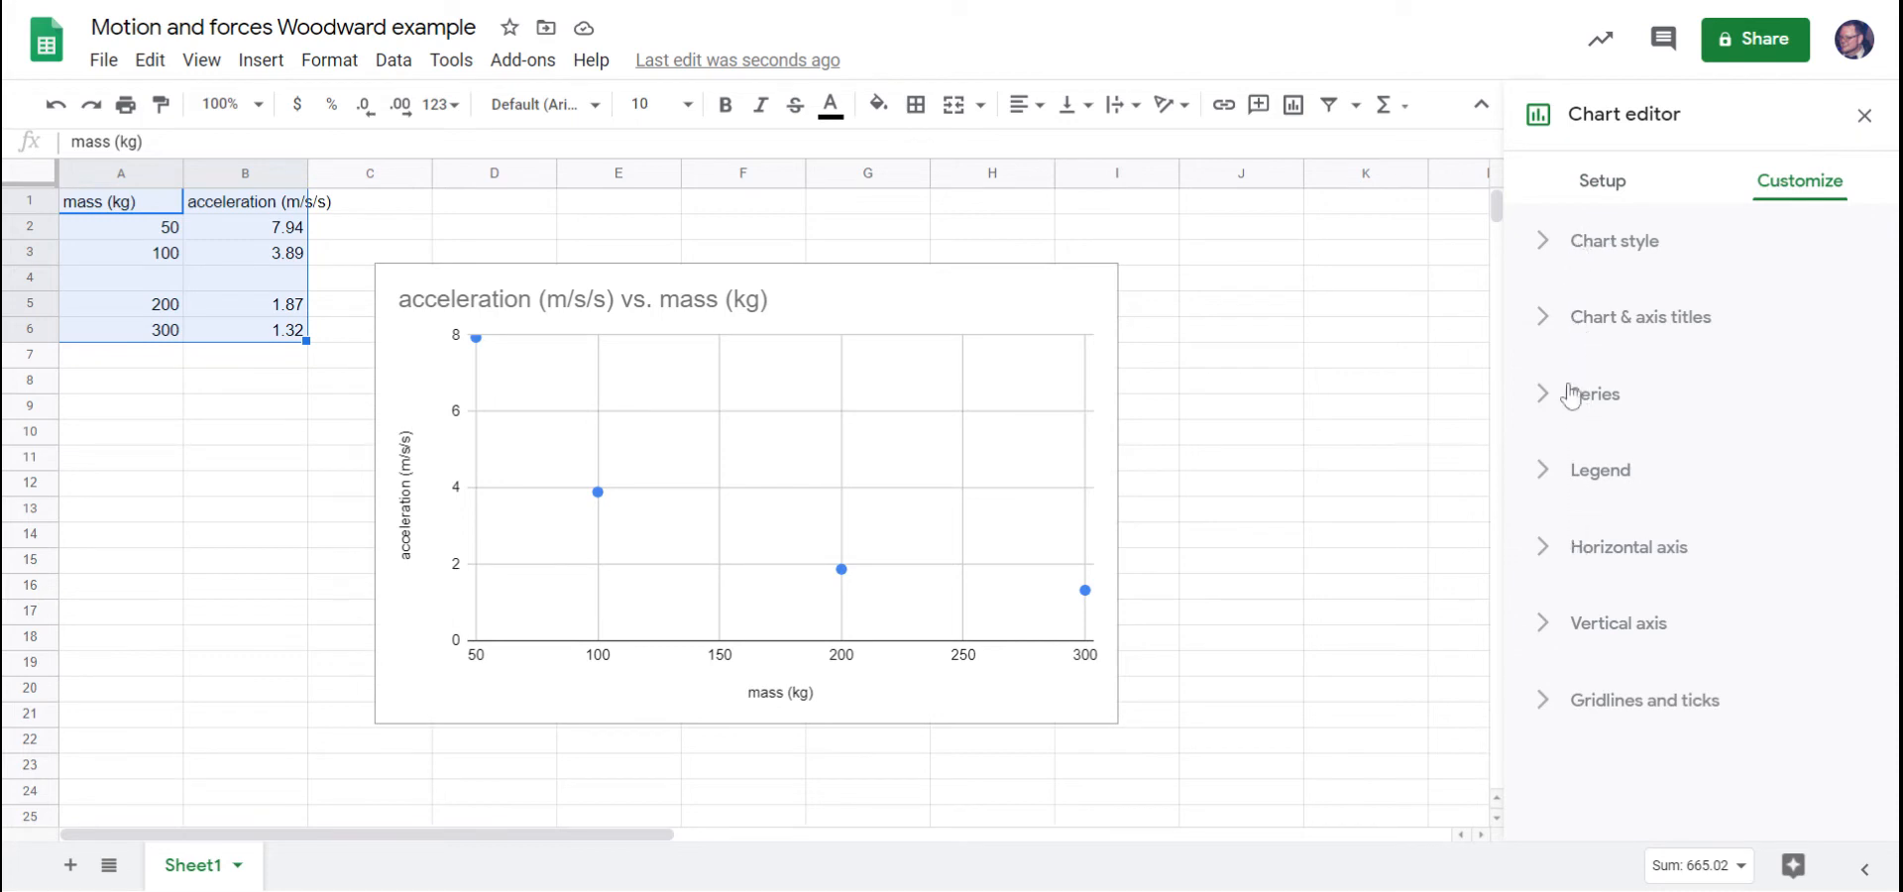
left_click(1555, 335)
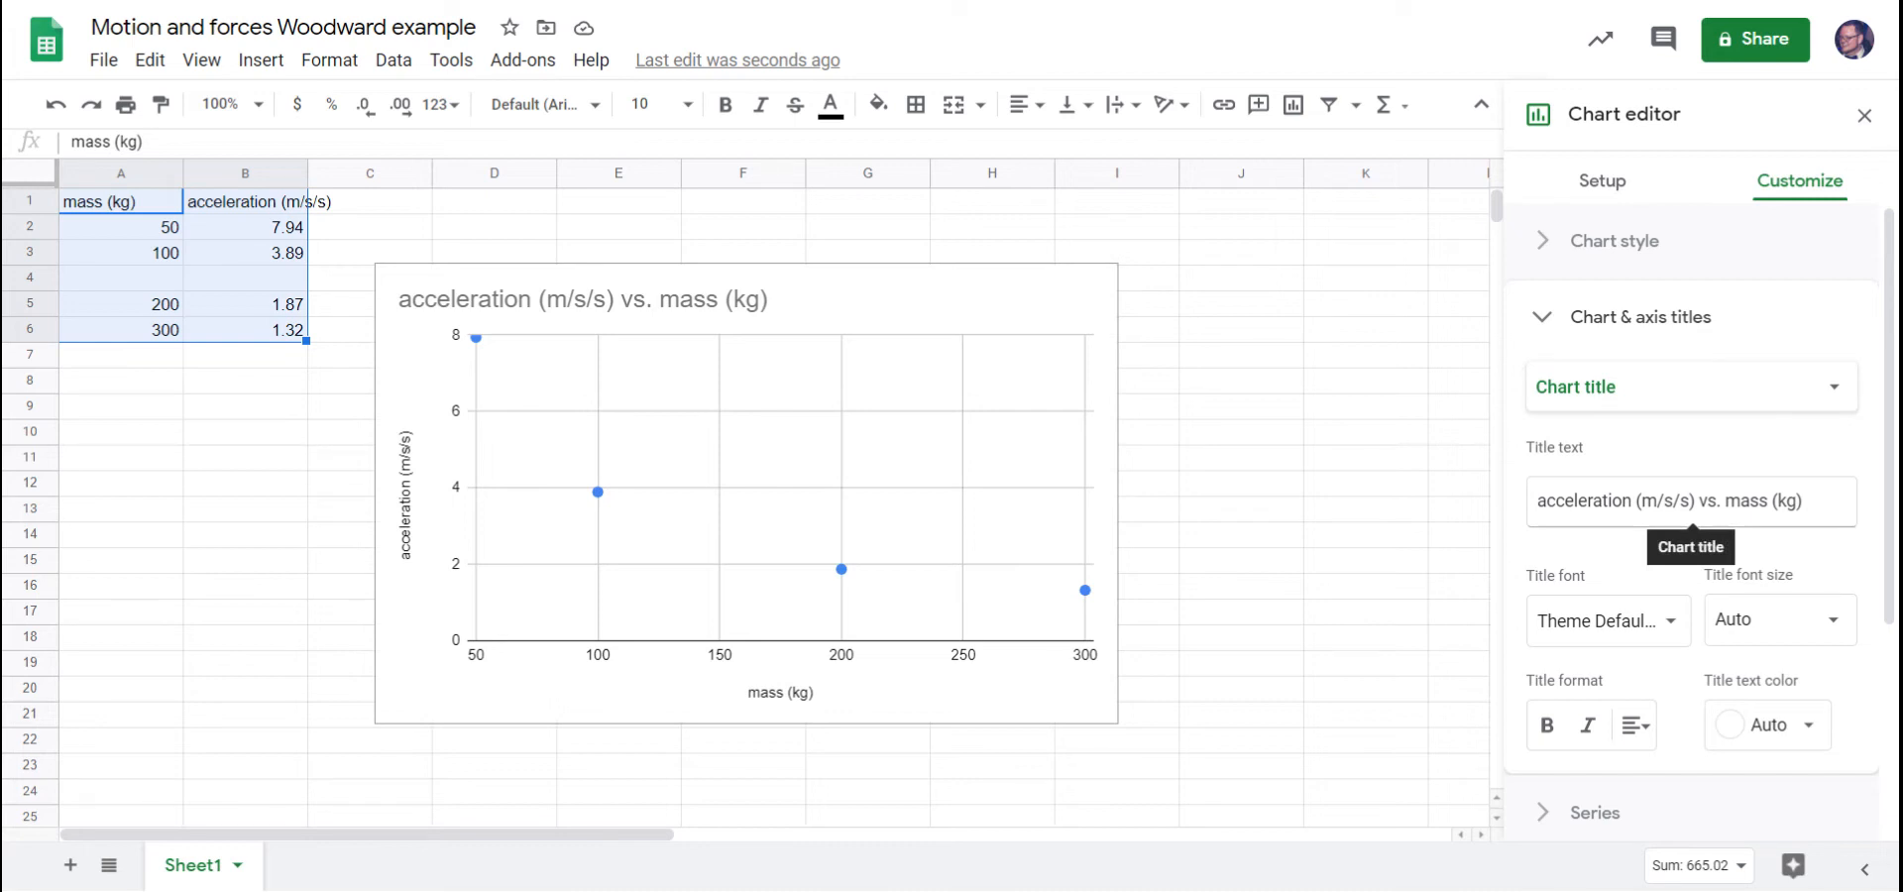
left_click_drag(1803, 501, 1537, 502)
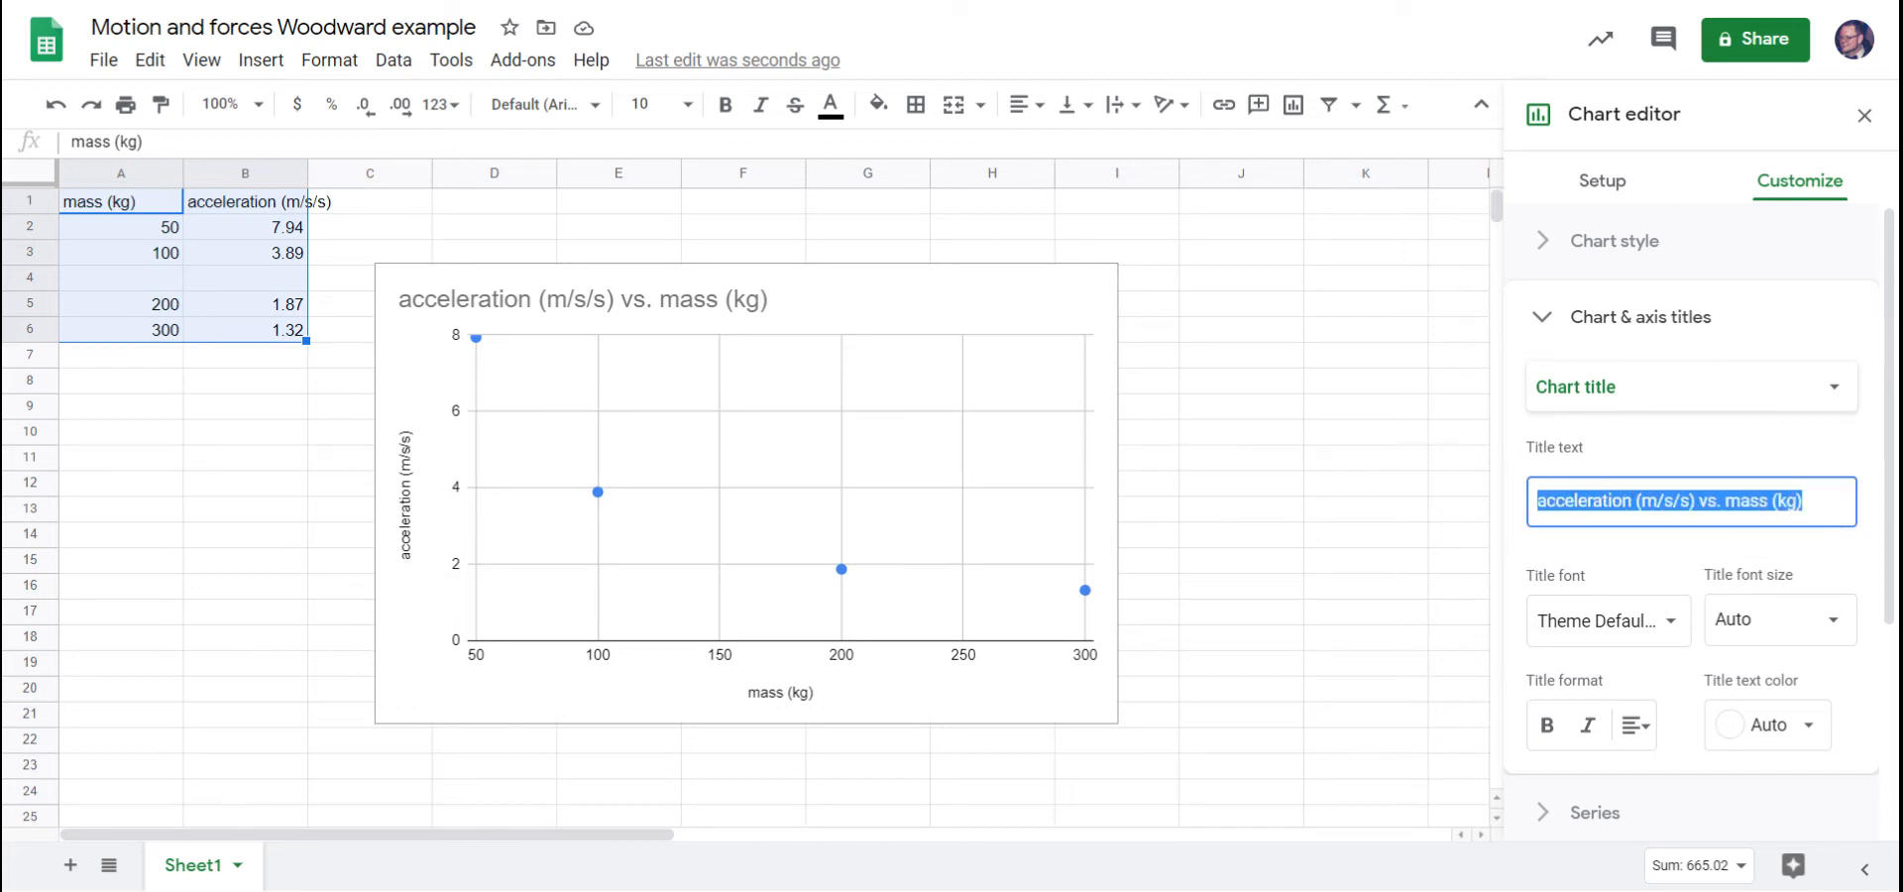
type("Data ")
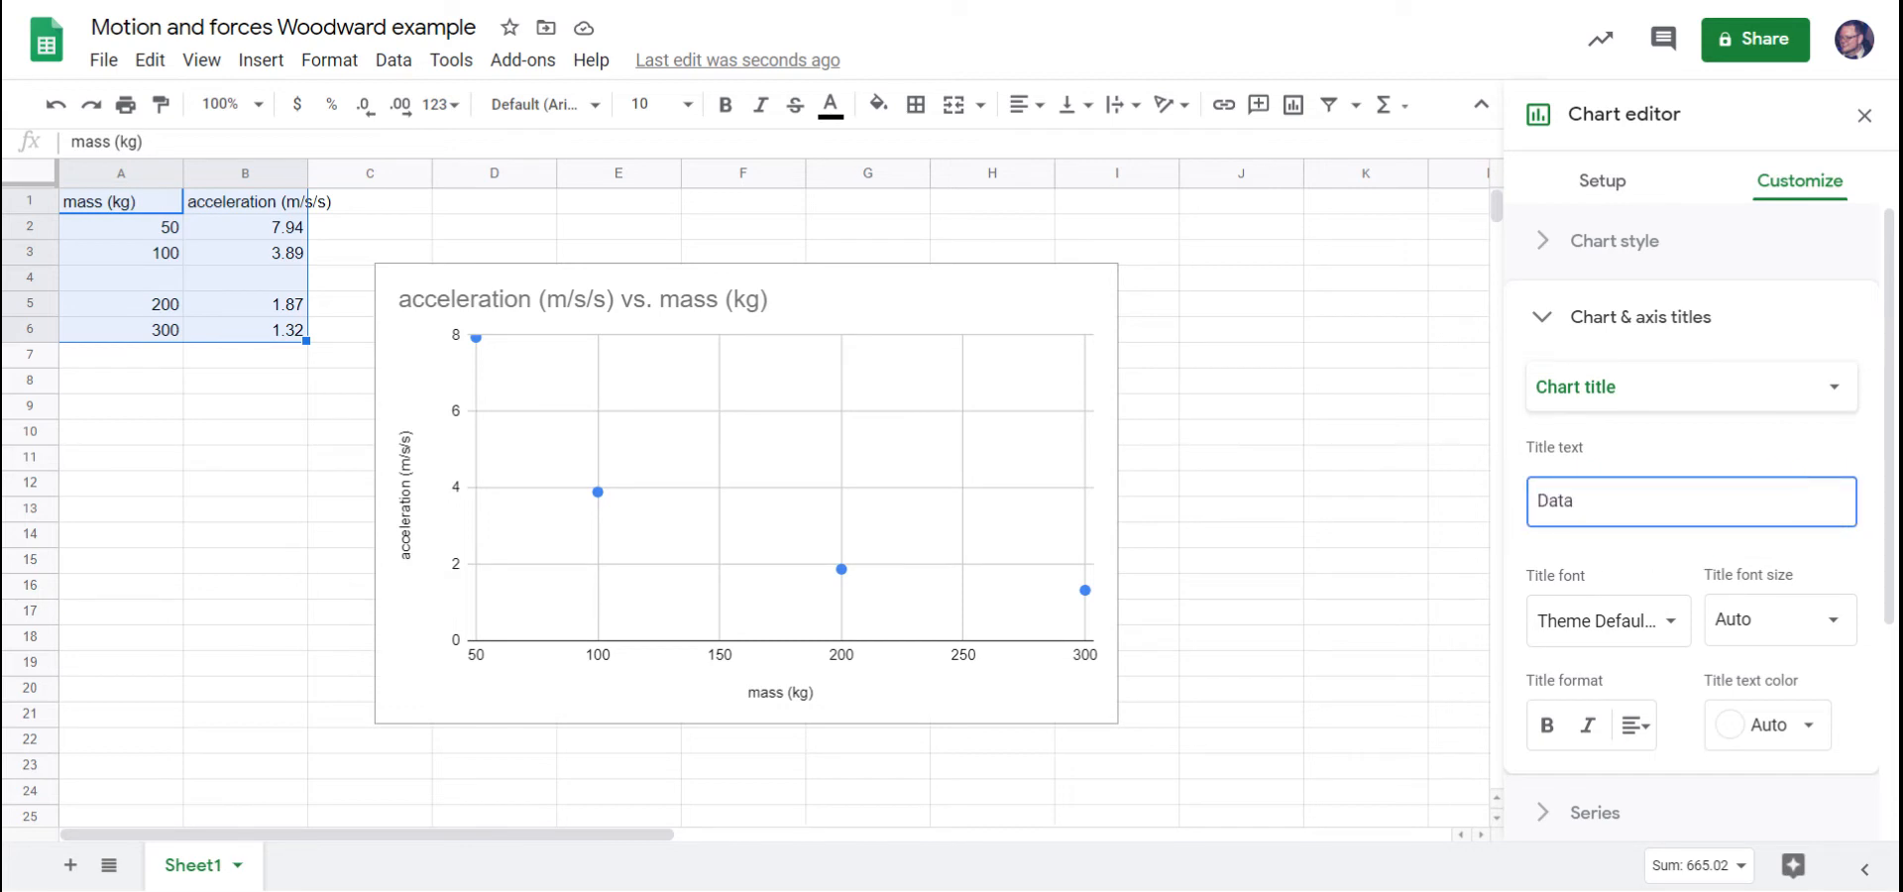
type("Ta")
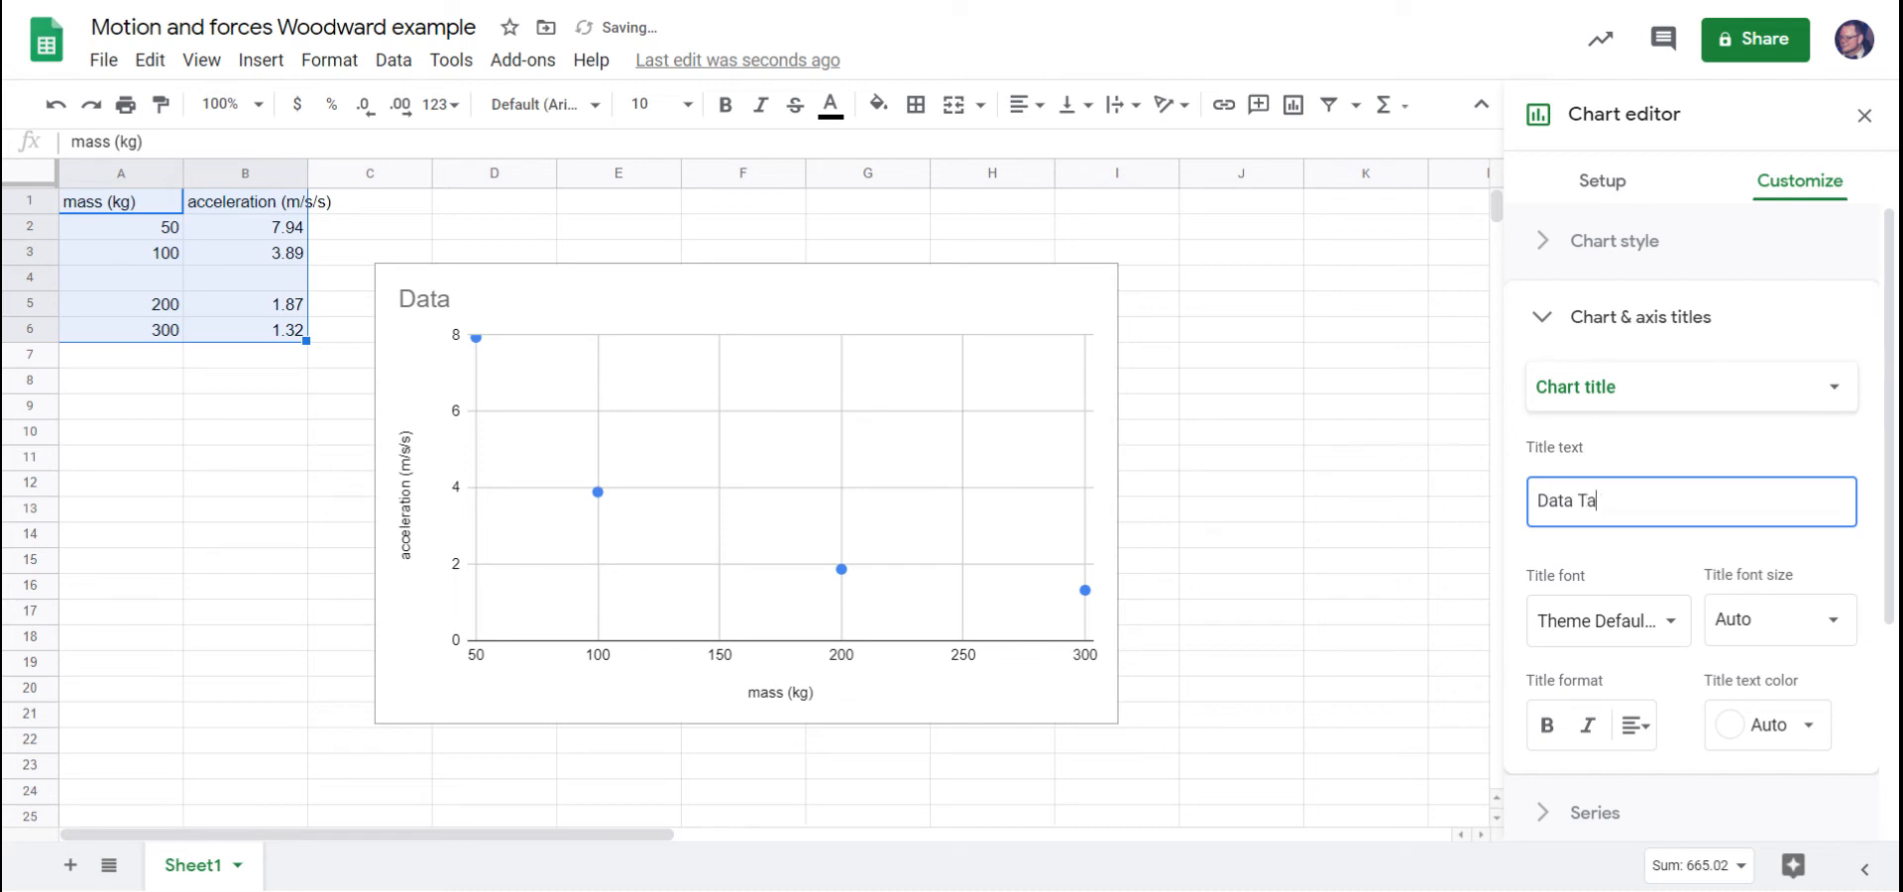
type("ble A")
left_click(1712, 464)
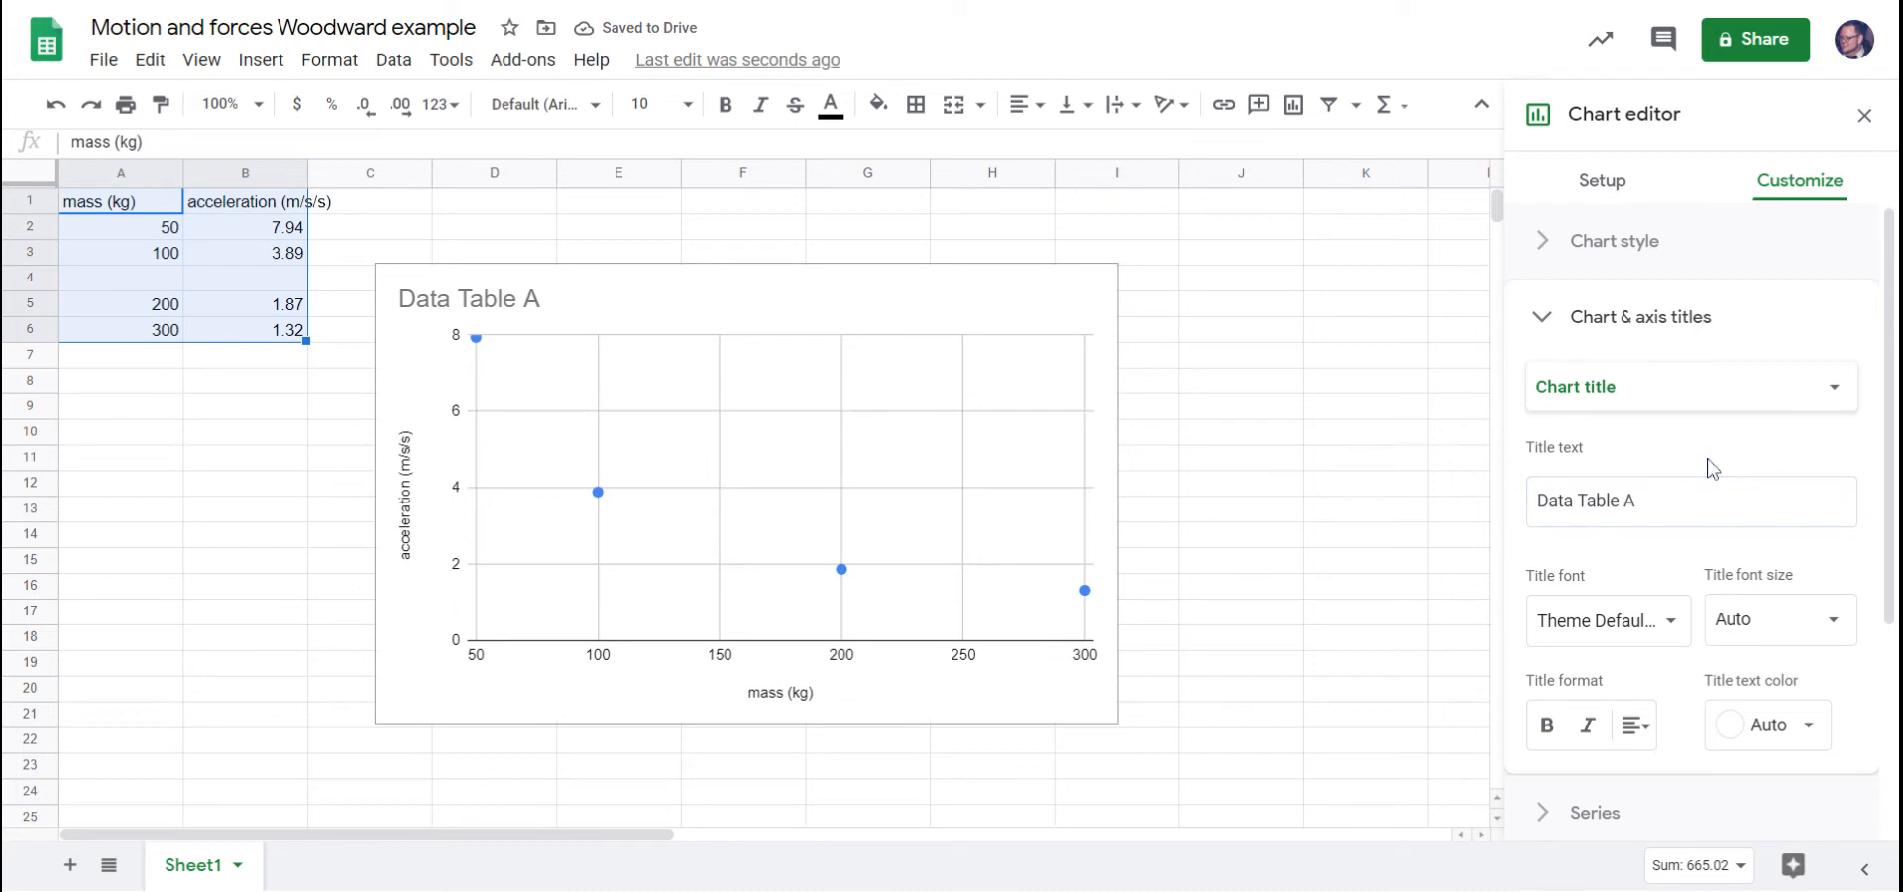
Review the title settings of the chart's horizontal and vertical axes.
scroll(1712, 466, "down", 3)
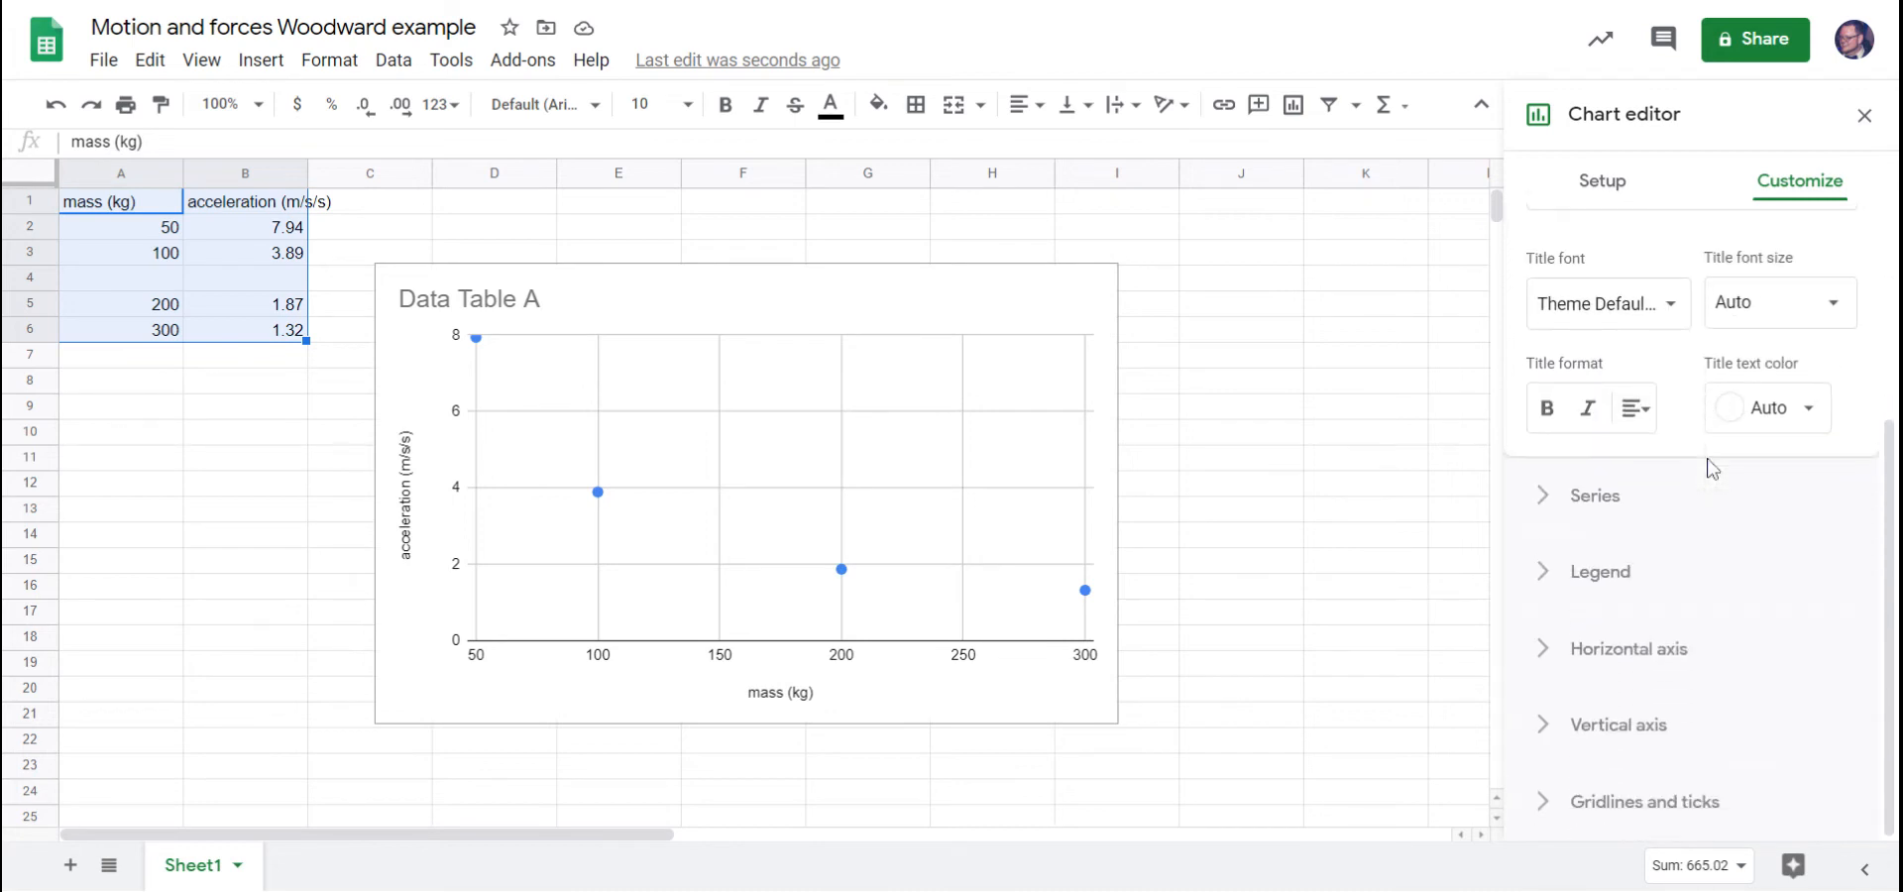
scroll(1713, 471, "up", 3)
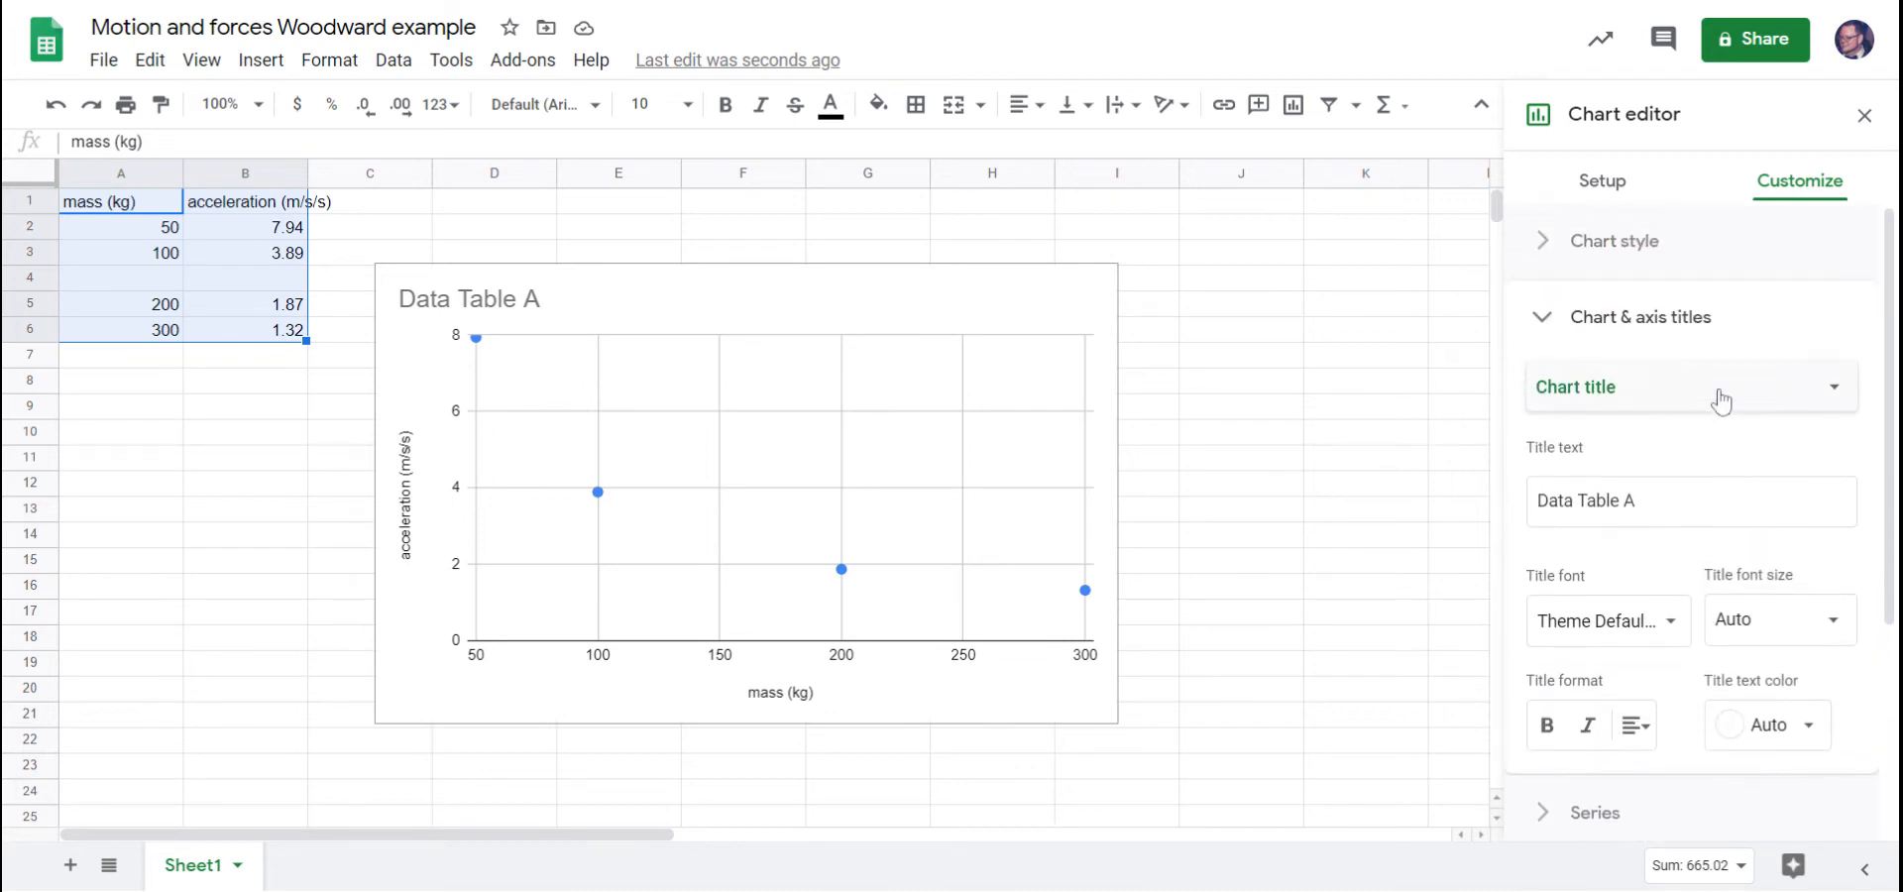
left_click(1721, 396)
left_click(1658, 463)
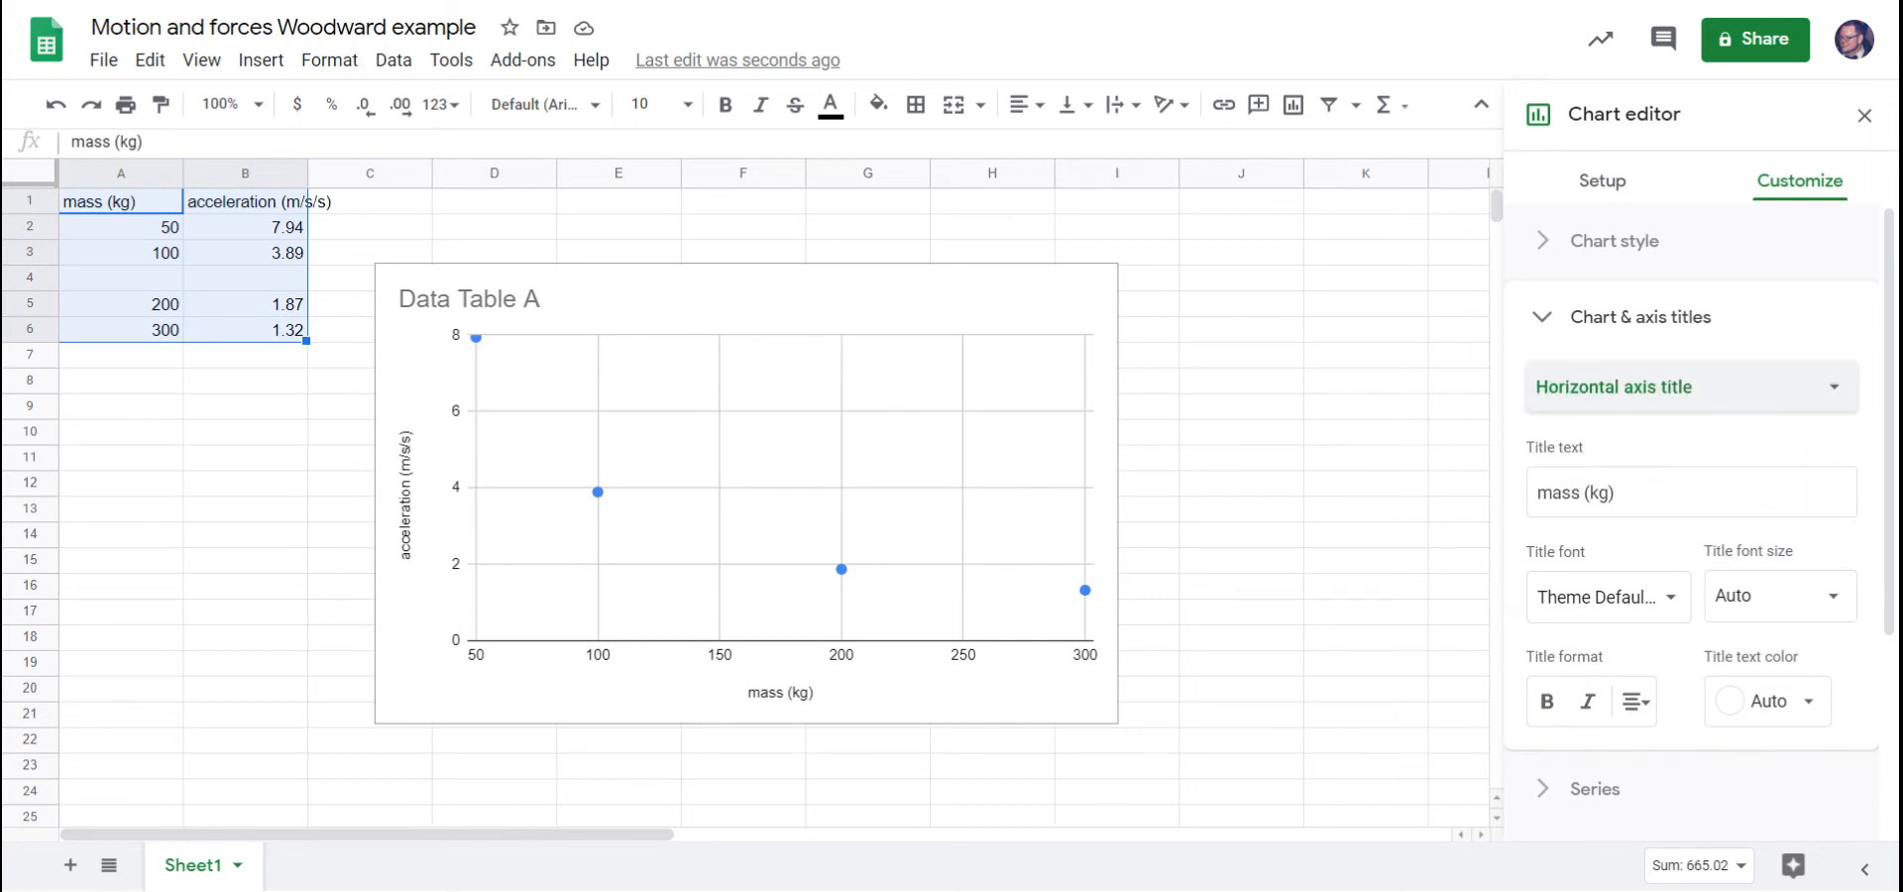
left_click(1677, 396)
left_click(1676, 421)
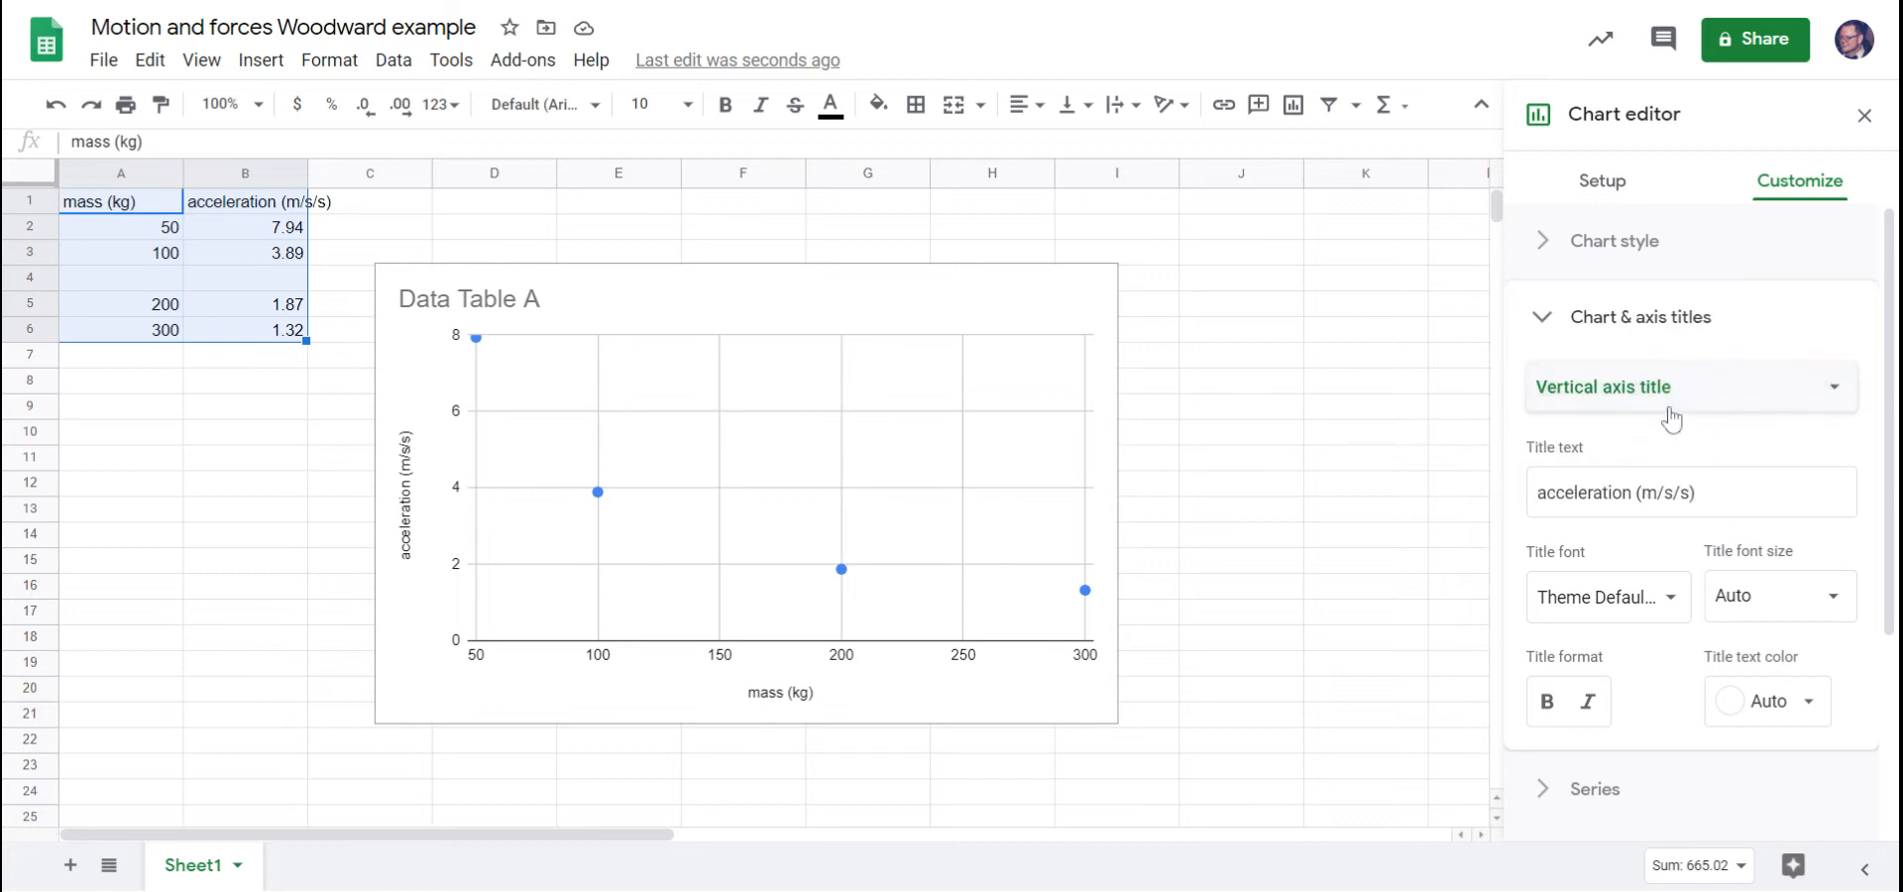
left_click(1545, 323)
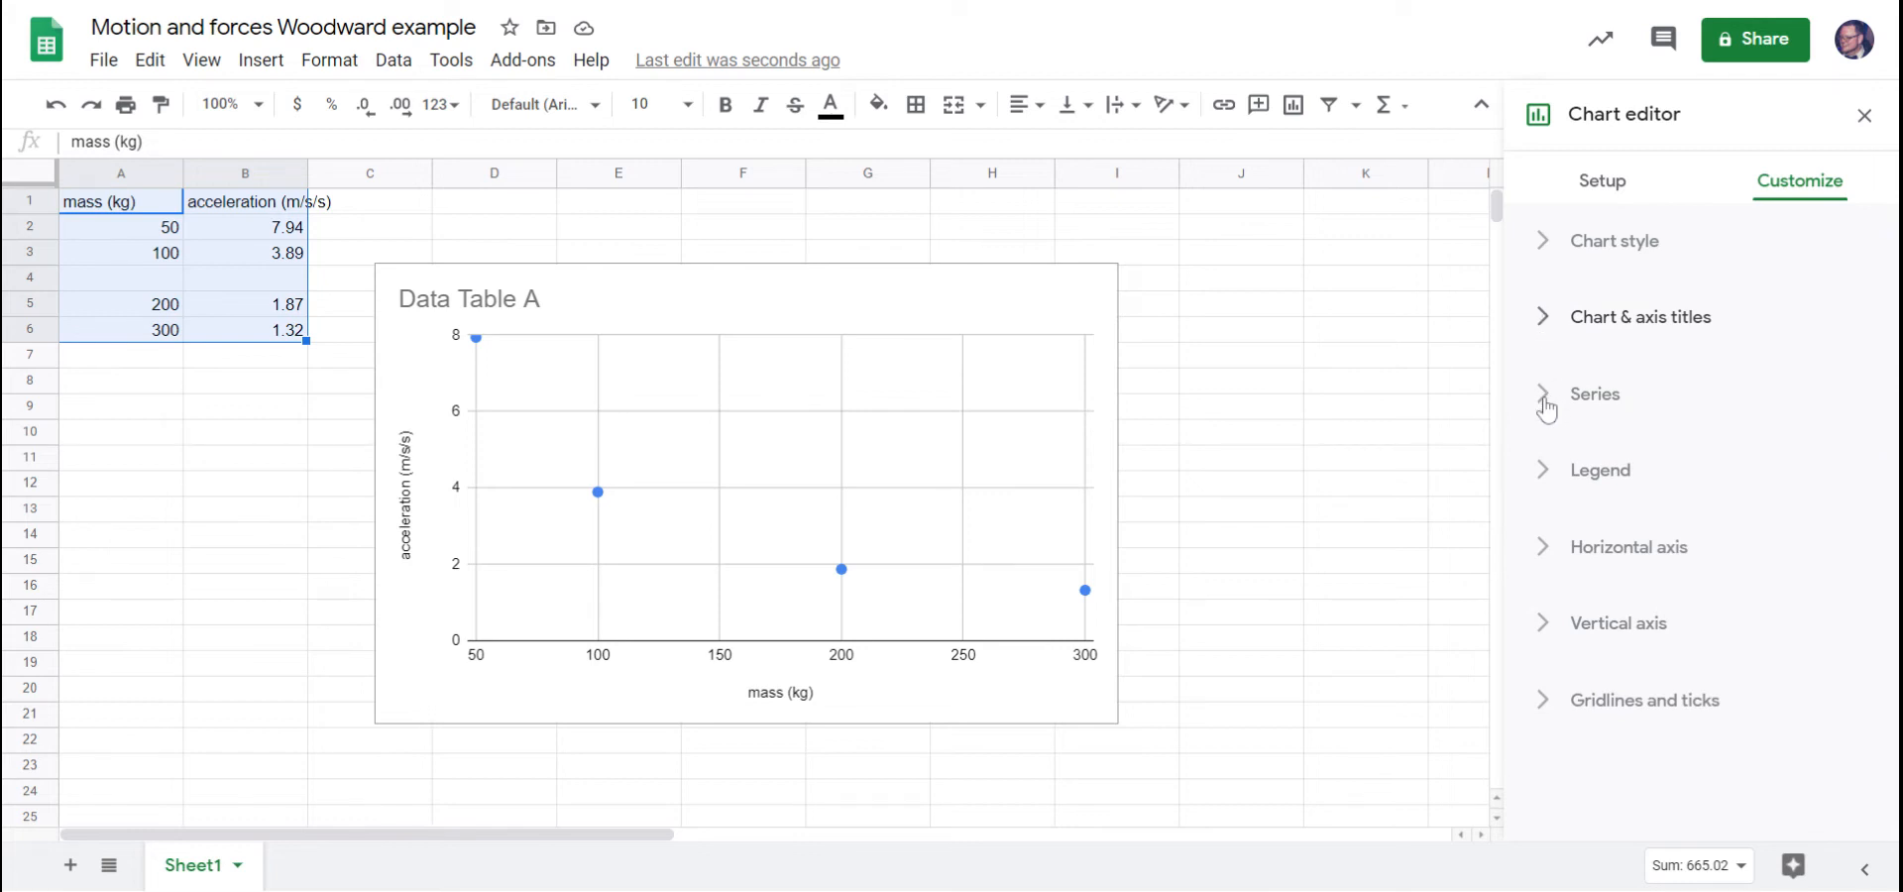
Set the point shape of the acceleration series to Triangle.
left_click(1547, 406)
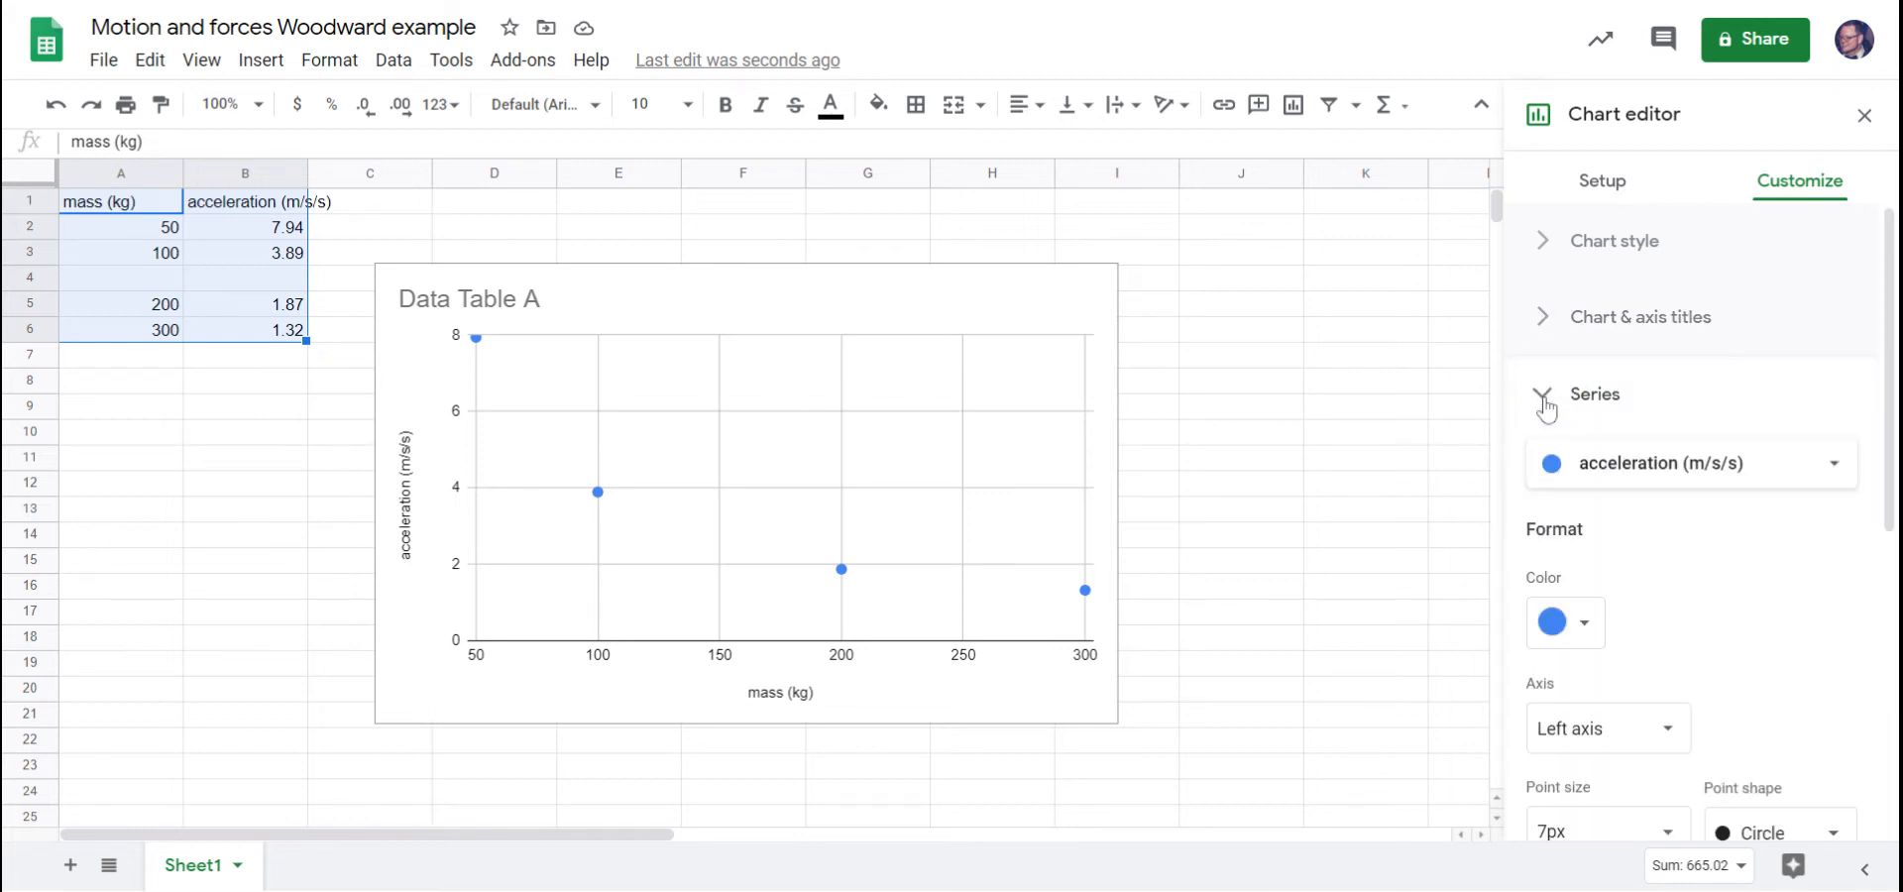
scroll(1665, 526, "down", 1)
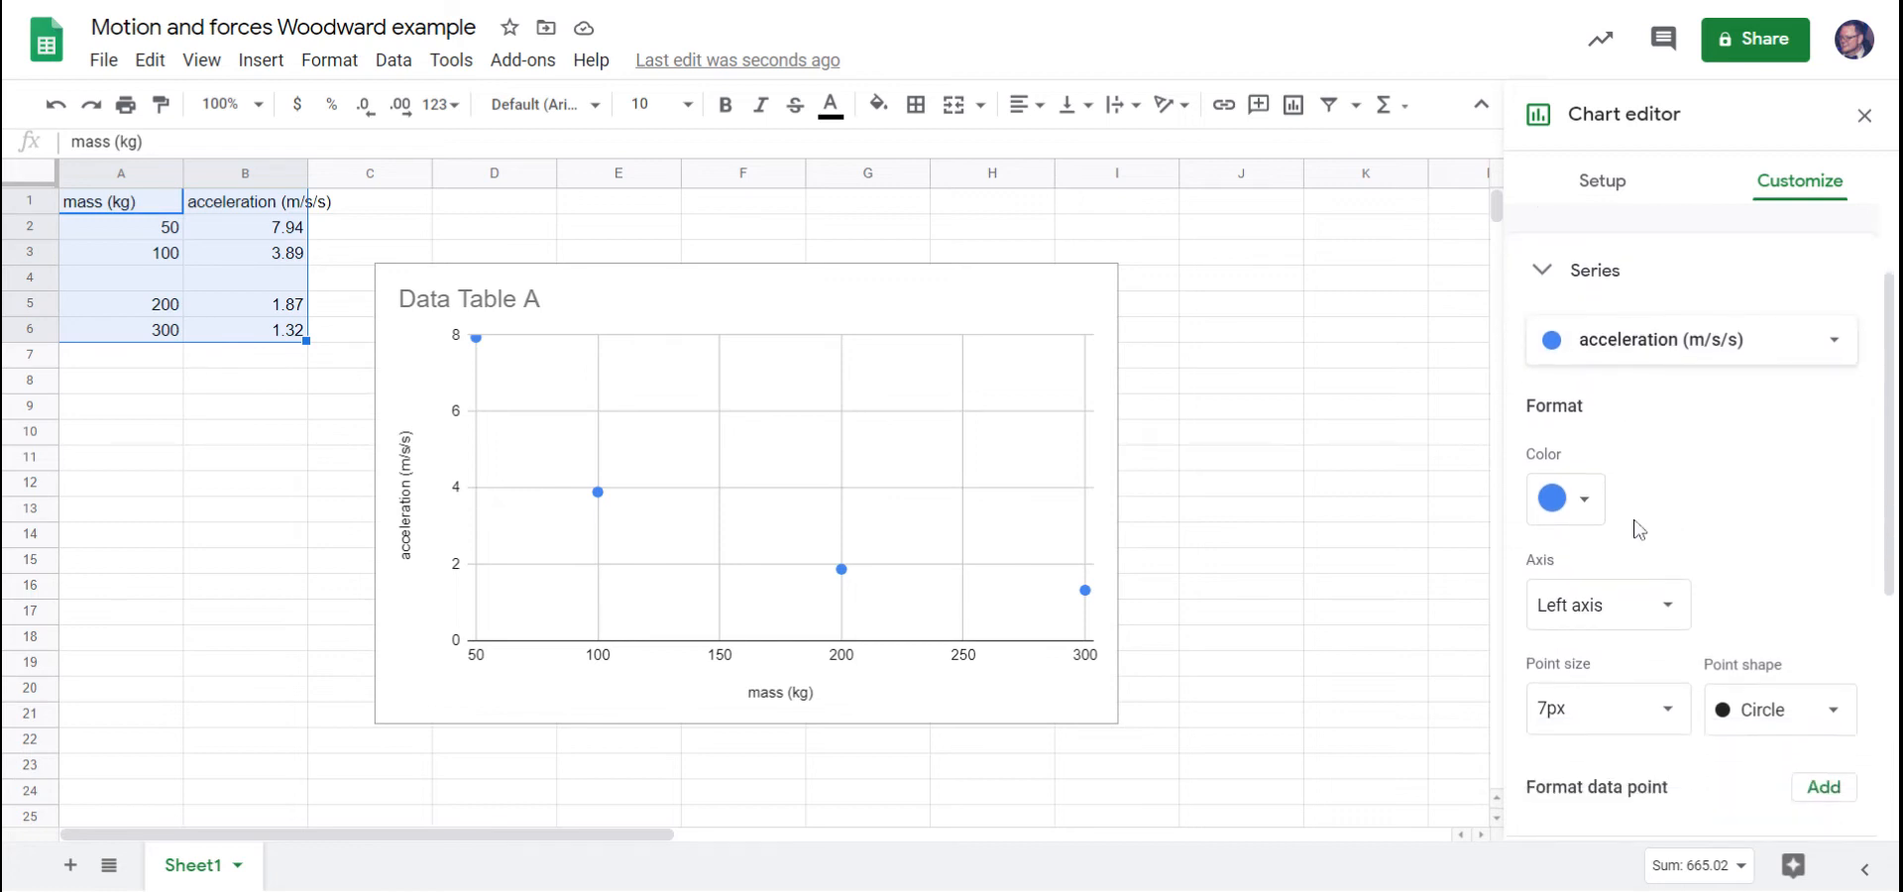
scroll(1730, 518, "down", 2)
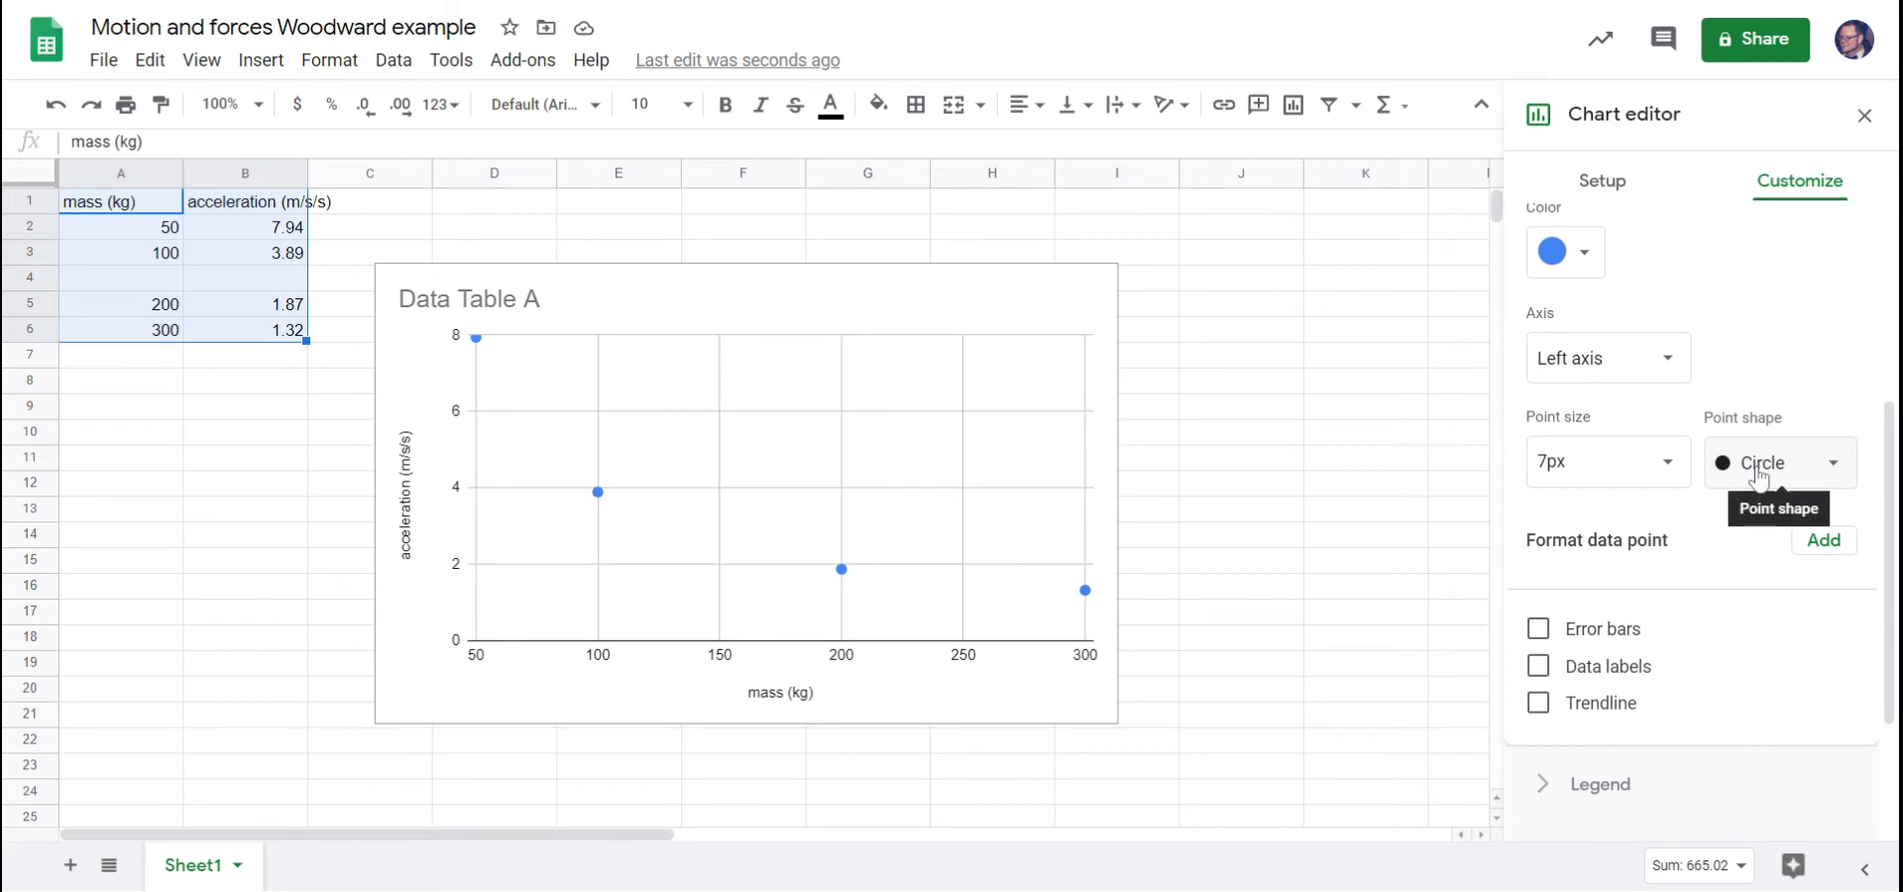
left_click(1758, 474)
left_click(1761, 498)
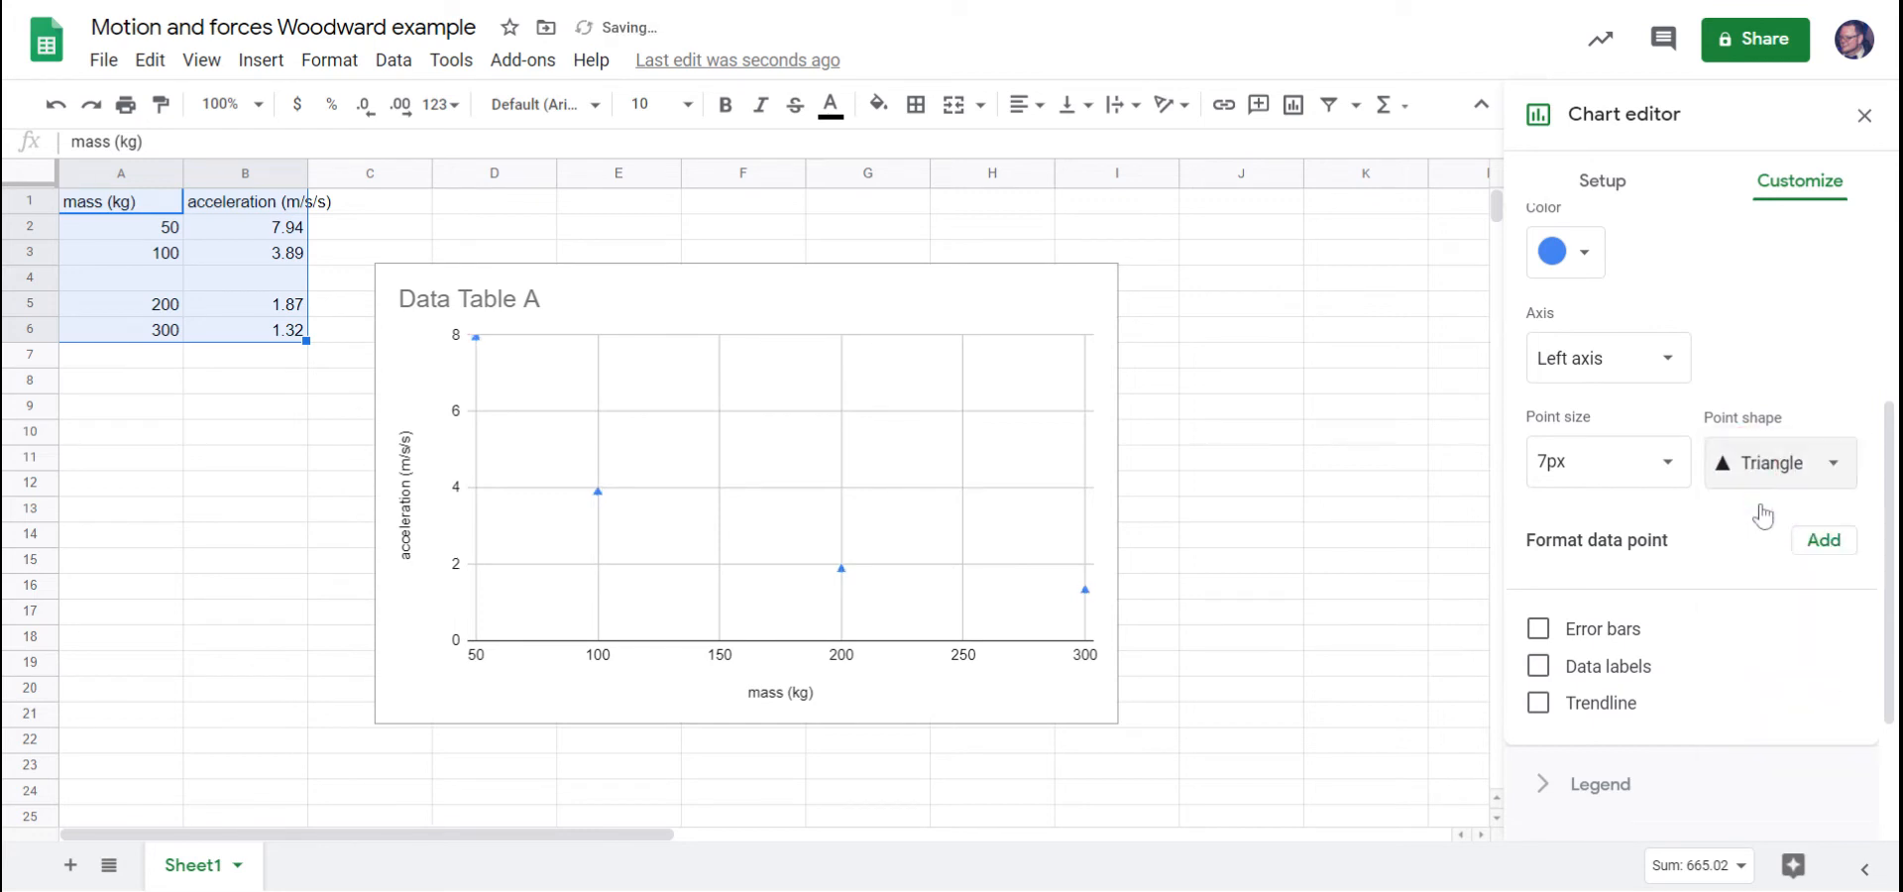
Set the acceleration series' point size to 10px and its color to purple.
left_click(1669, 468)
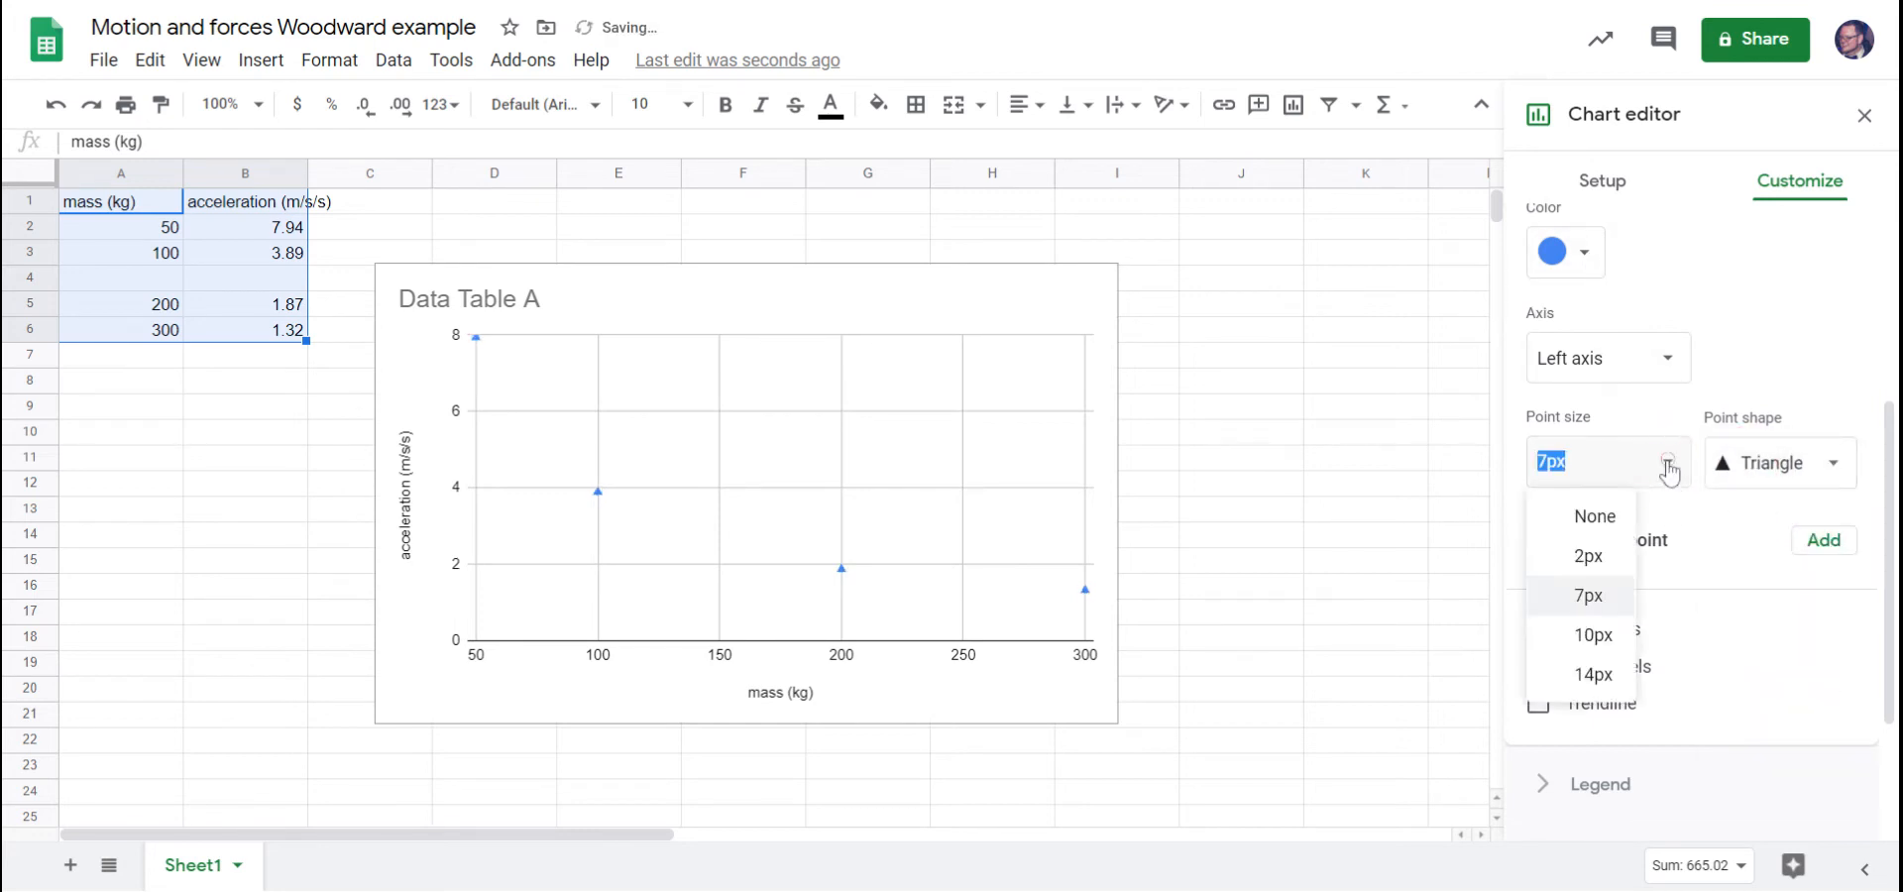
left_click(1591, 635)
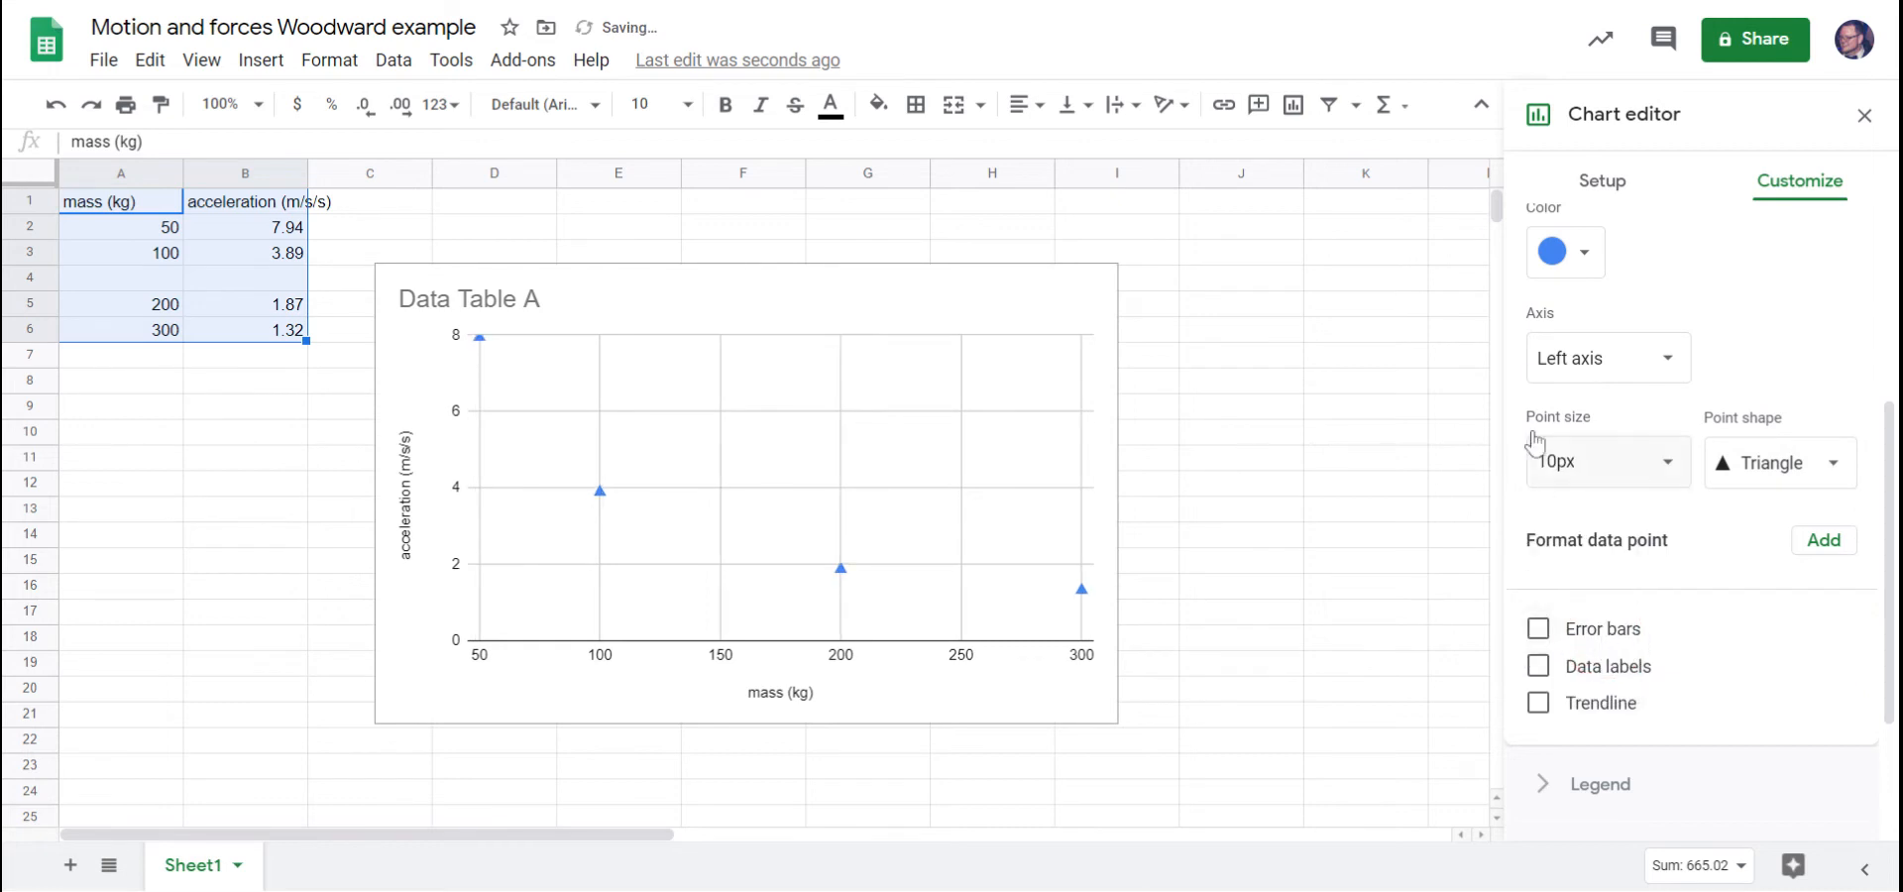
left_click(1584, 255)
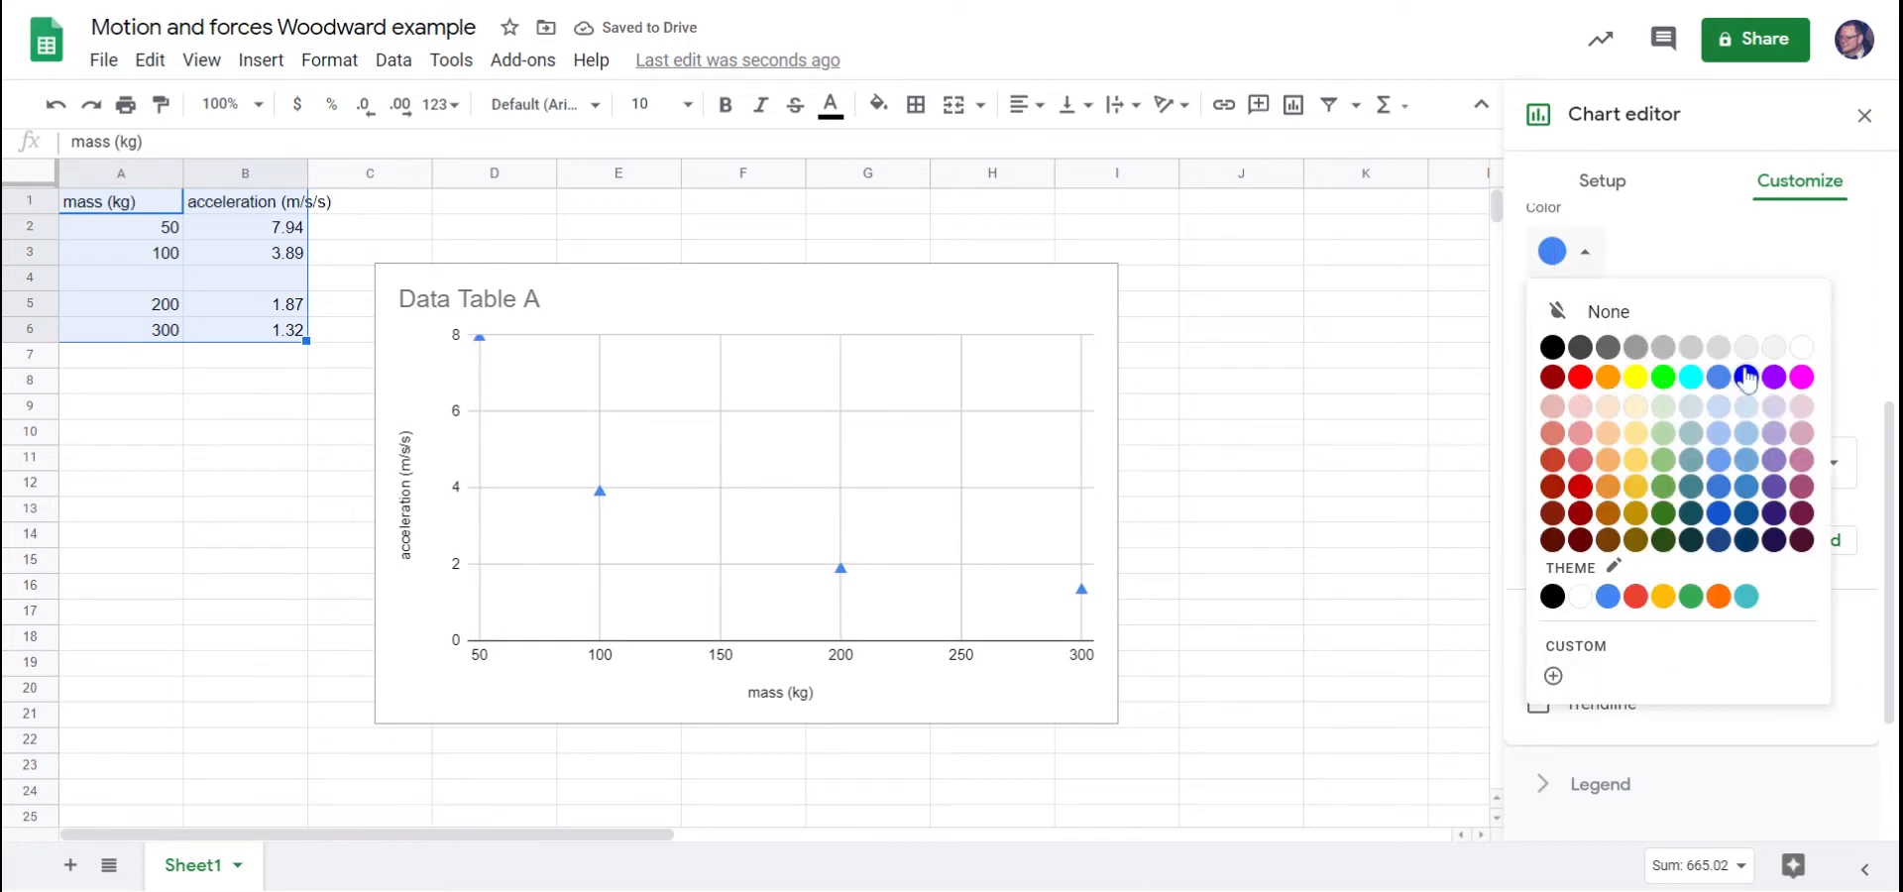
left_click(1775, 376)
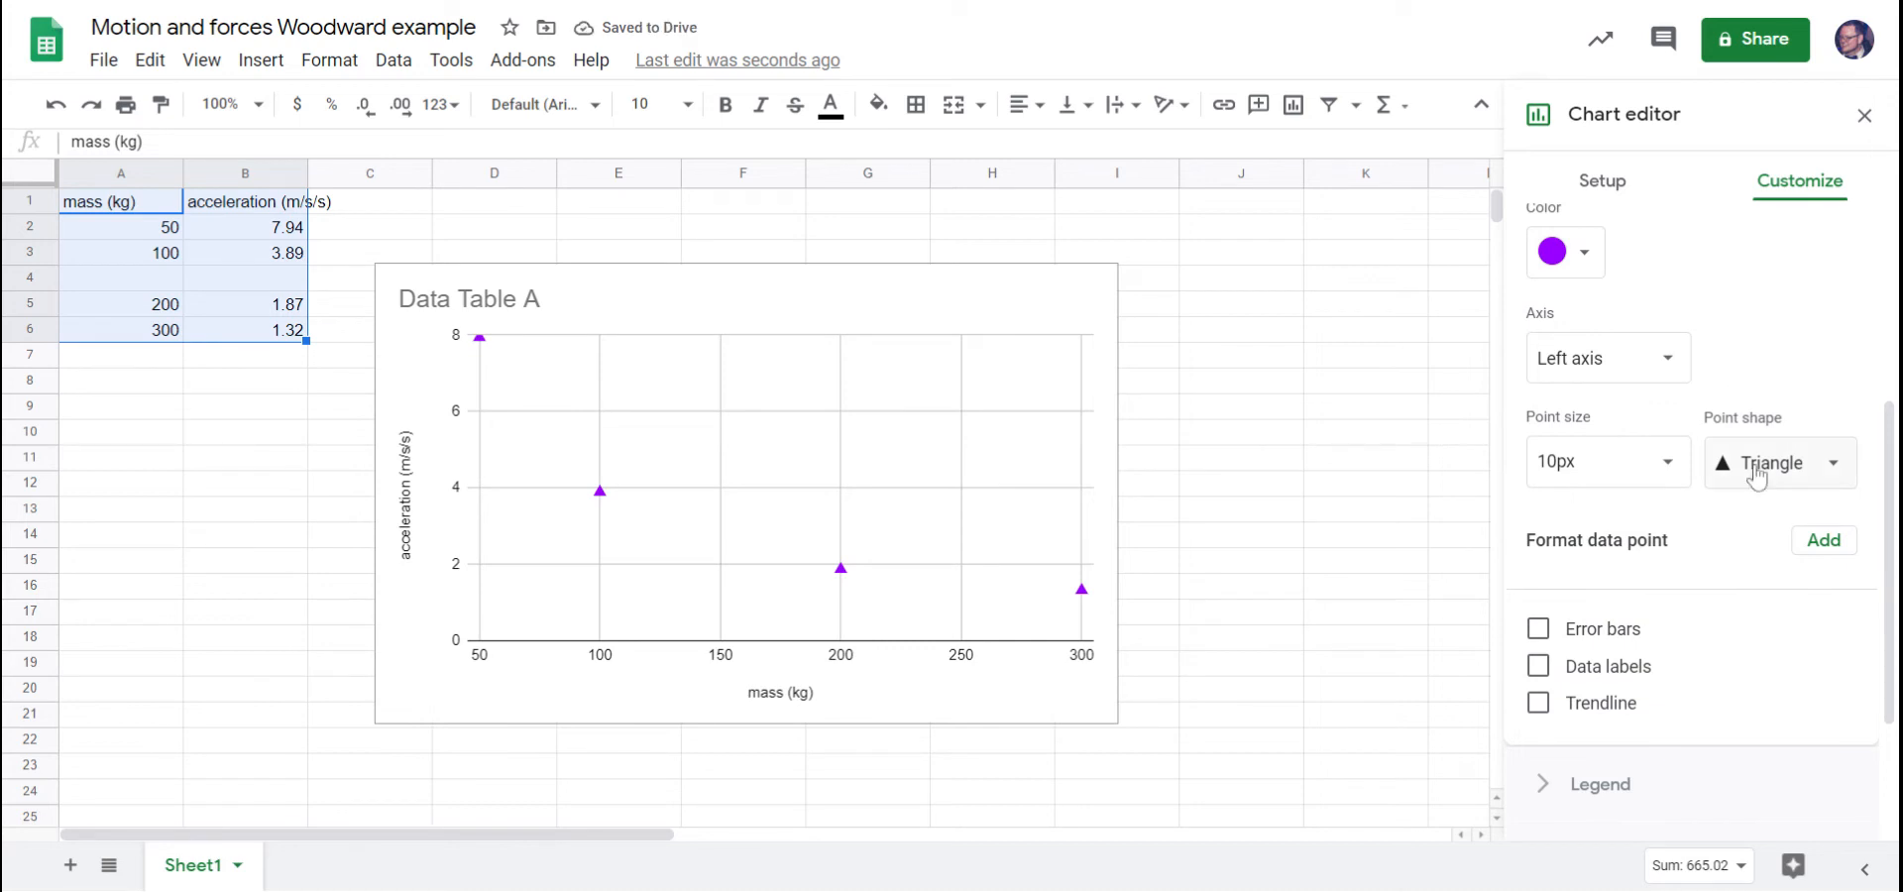
Add a trendline to the acceleration series and set its type to Power Series.
scroll(1720, 518, "down", 2)
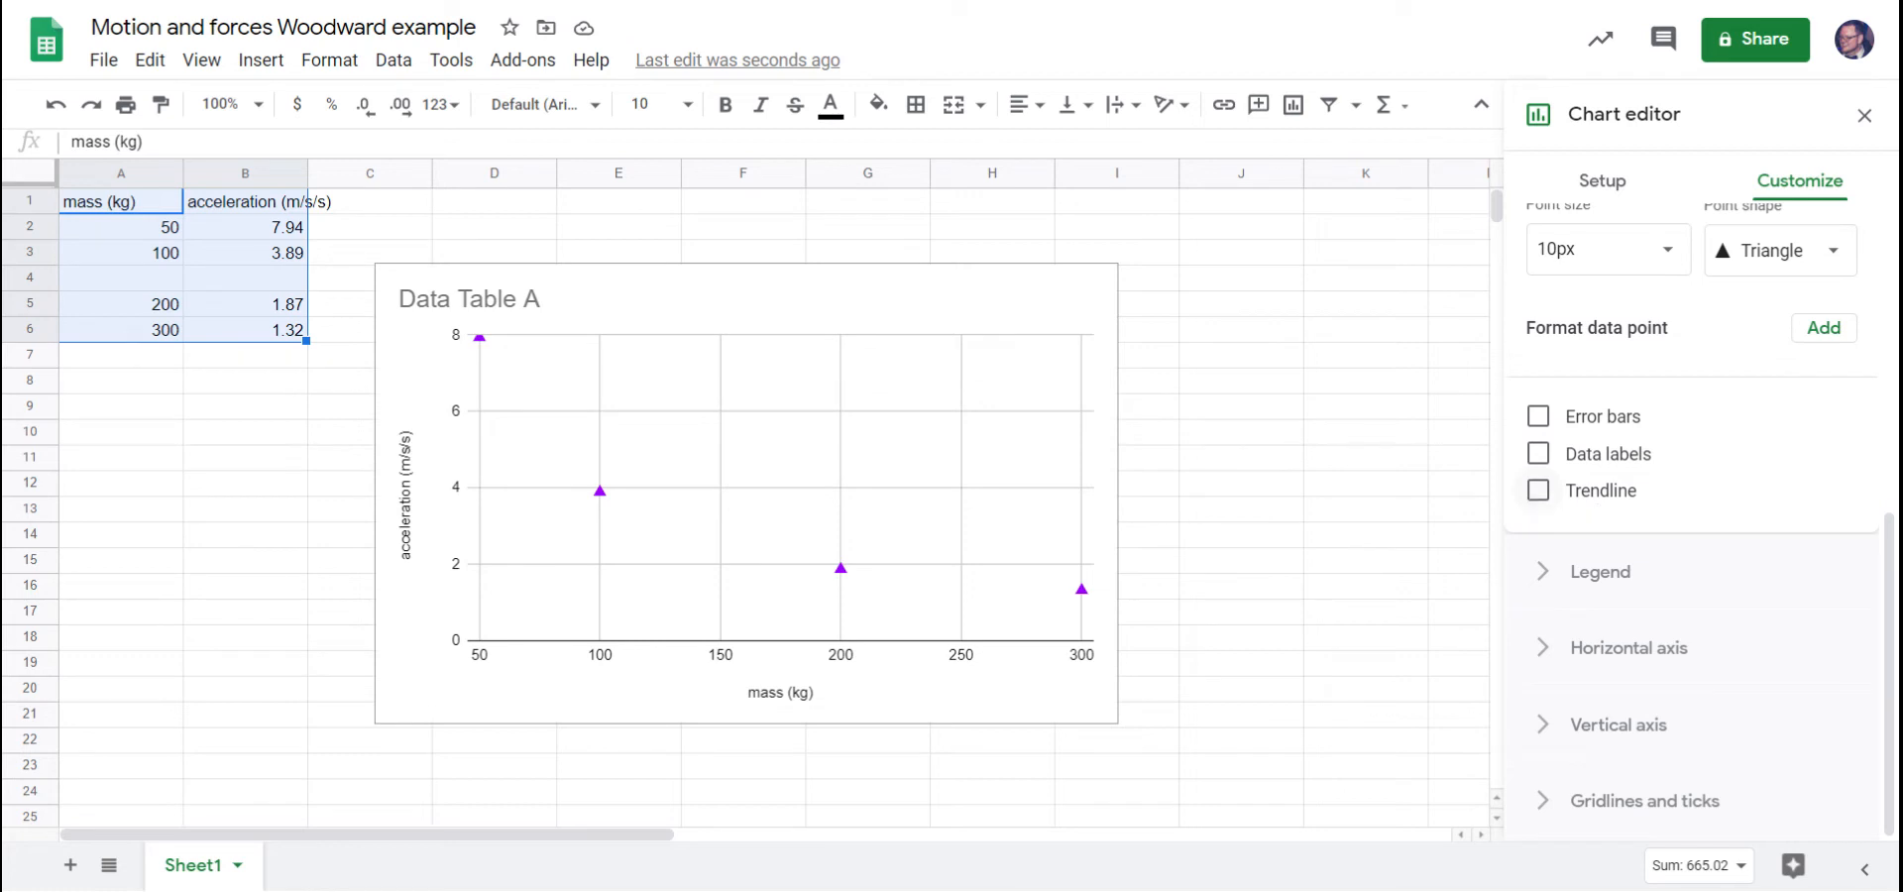
left_click(1539, 490)
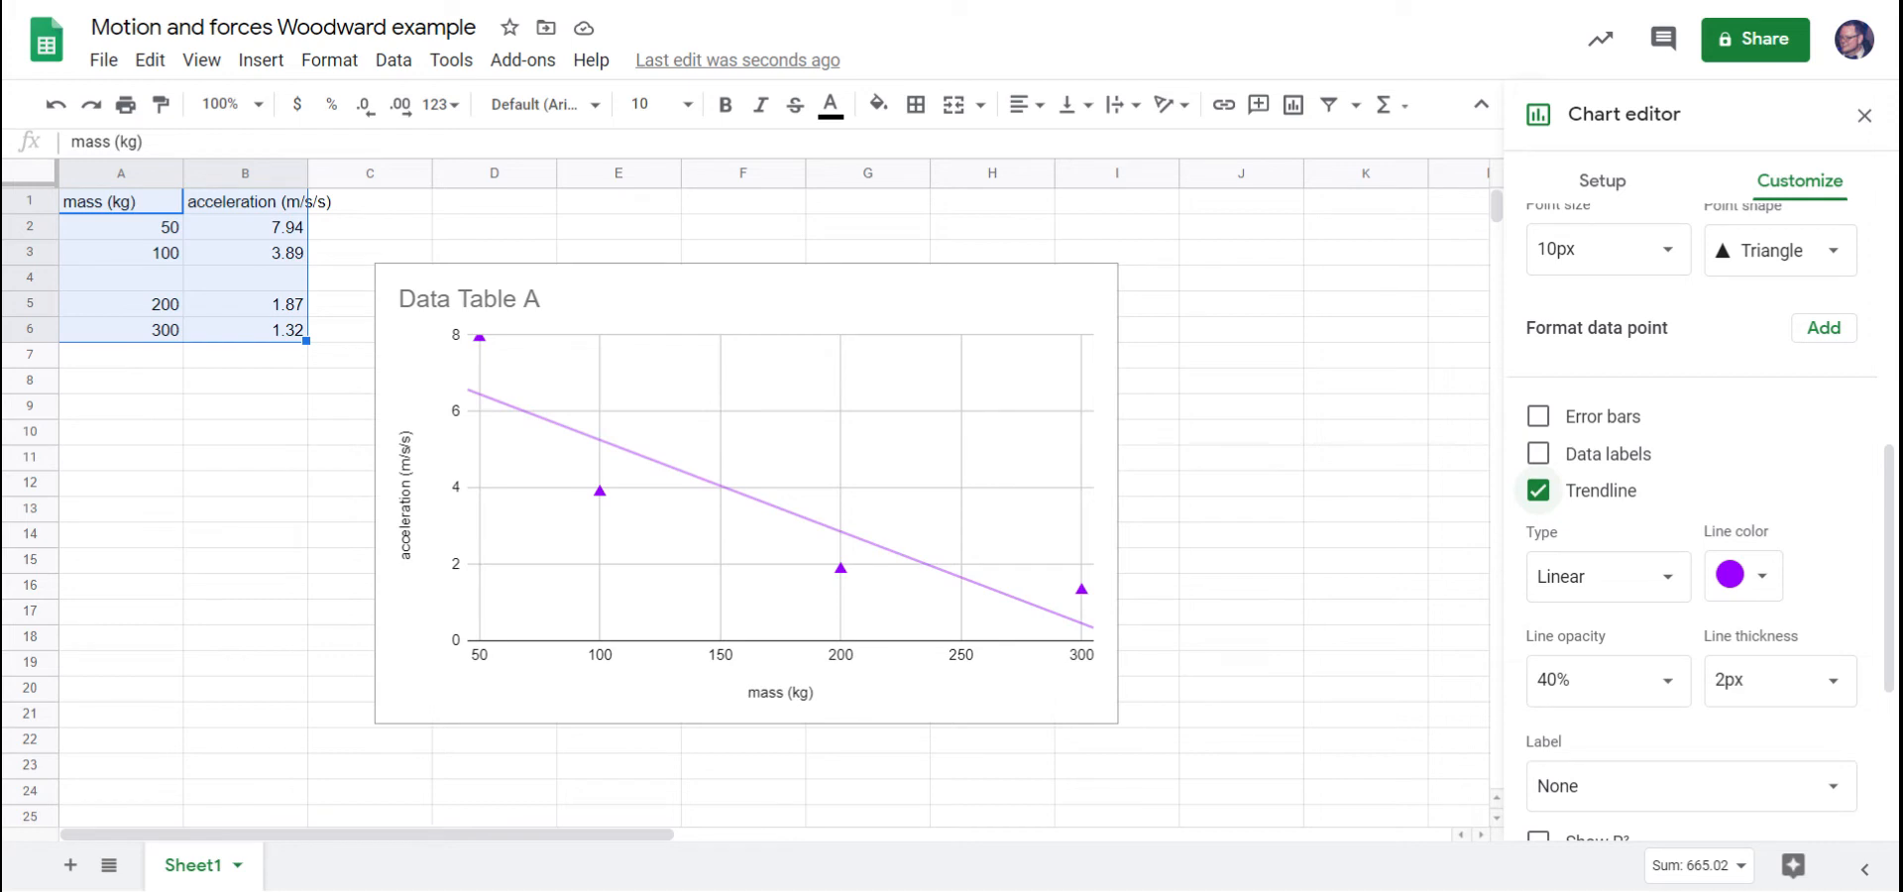
scroll(1692, 455, "down", 1)
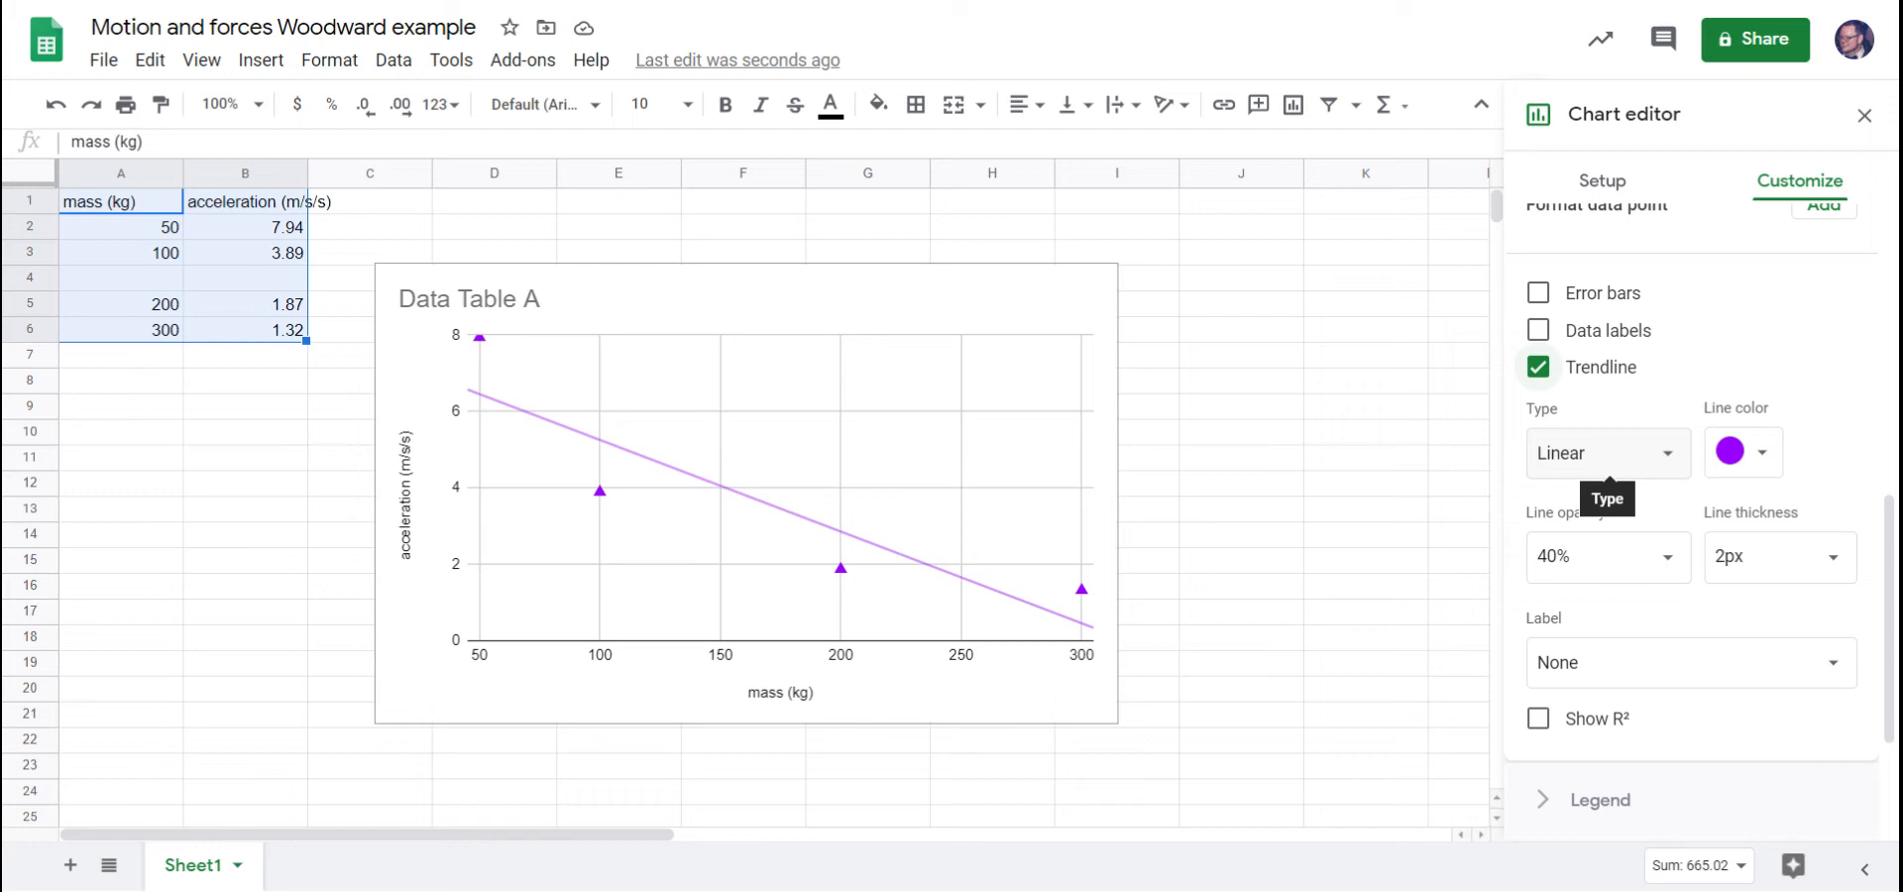
left_click(1603, 460)
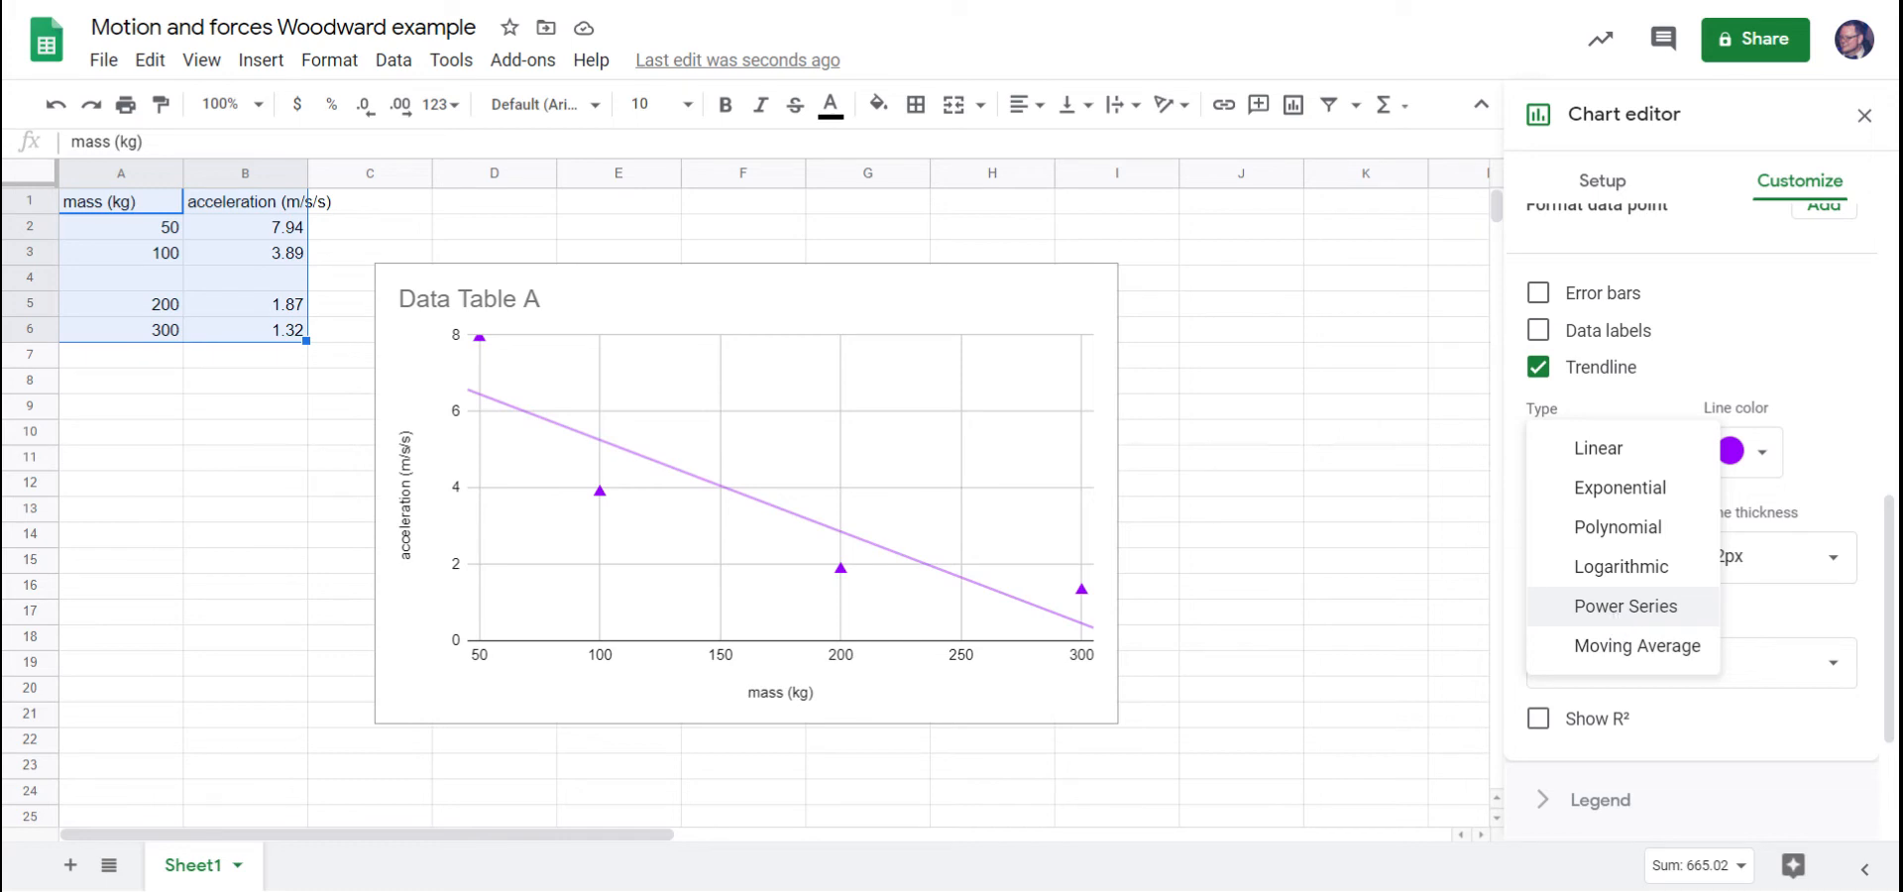
left_click(1616, 606)
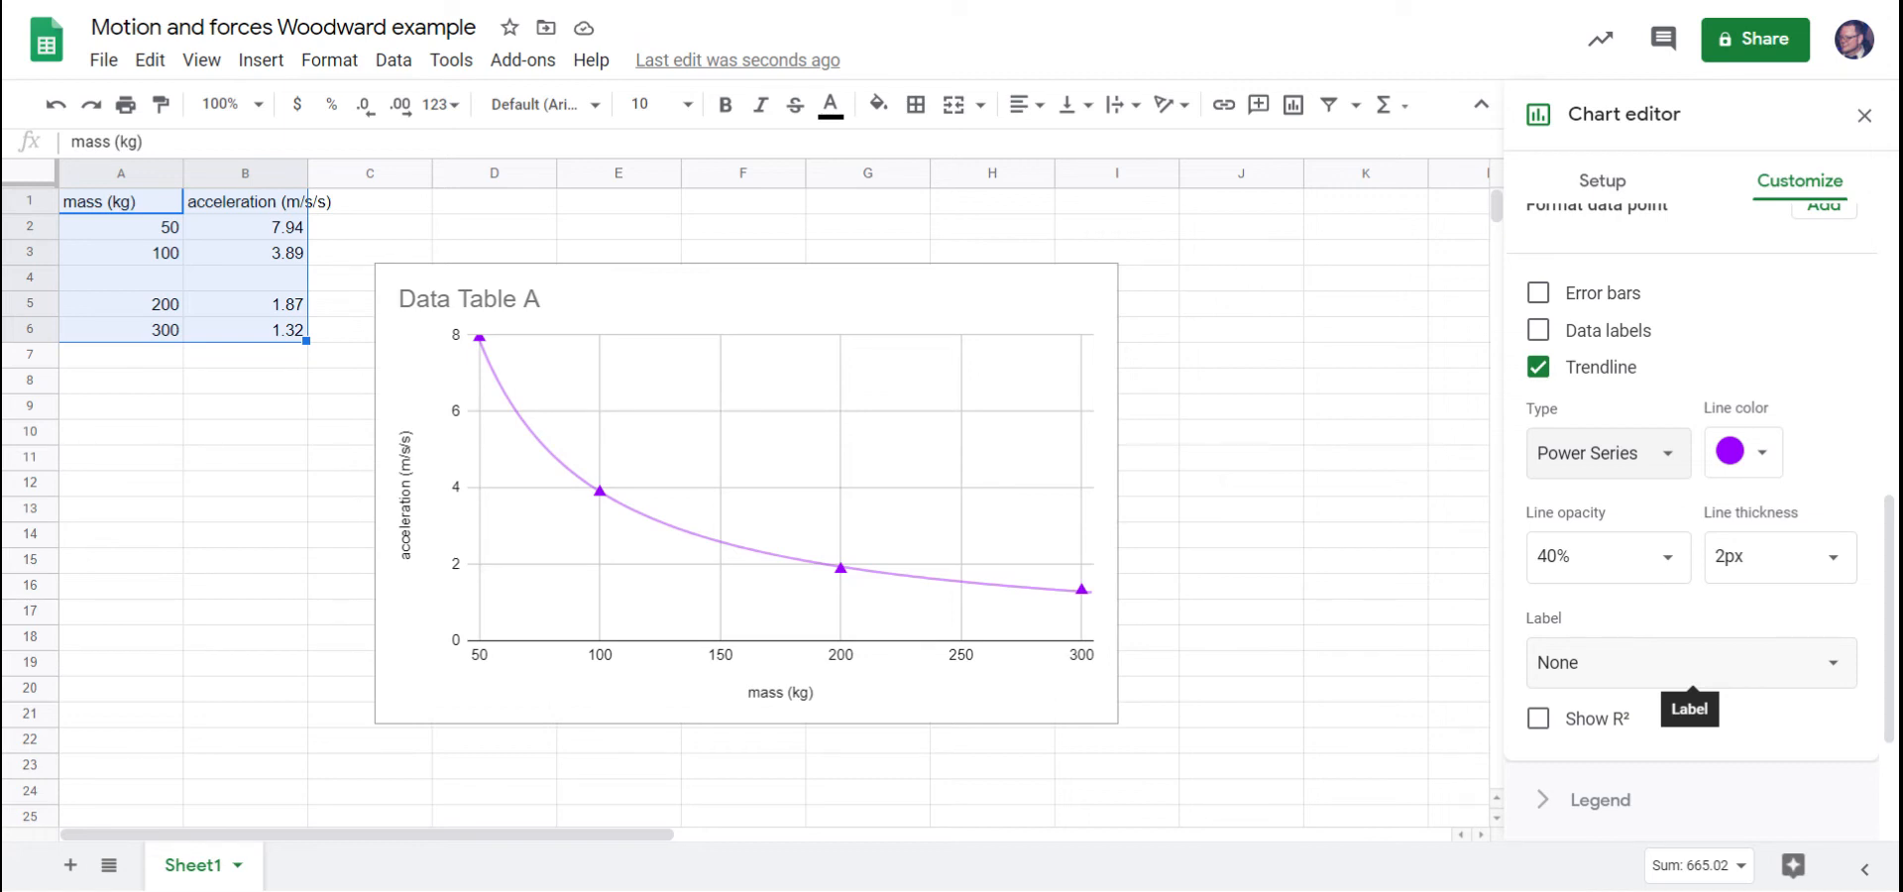
Set the trendline's label to Use Equation.
scroll(1672, 512, "down", 3)
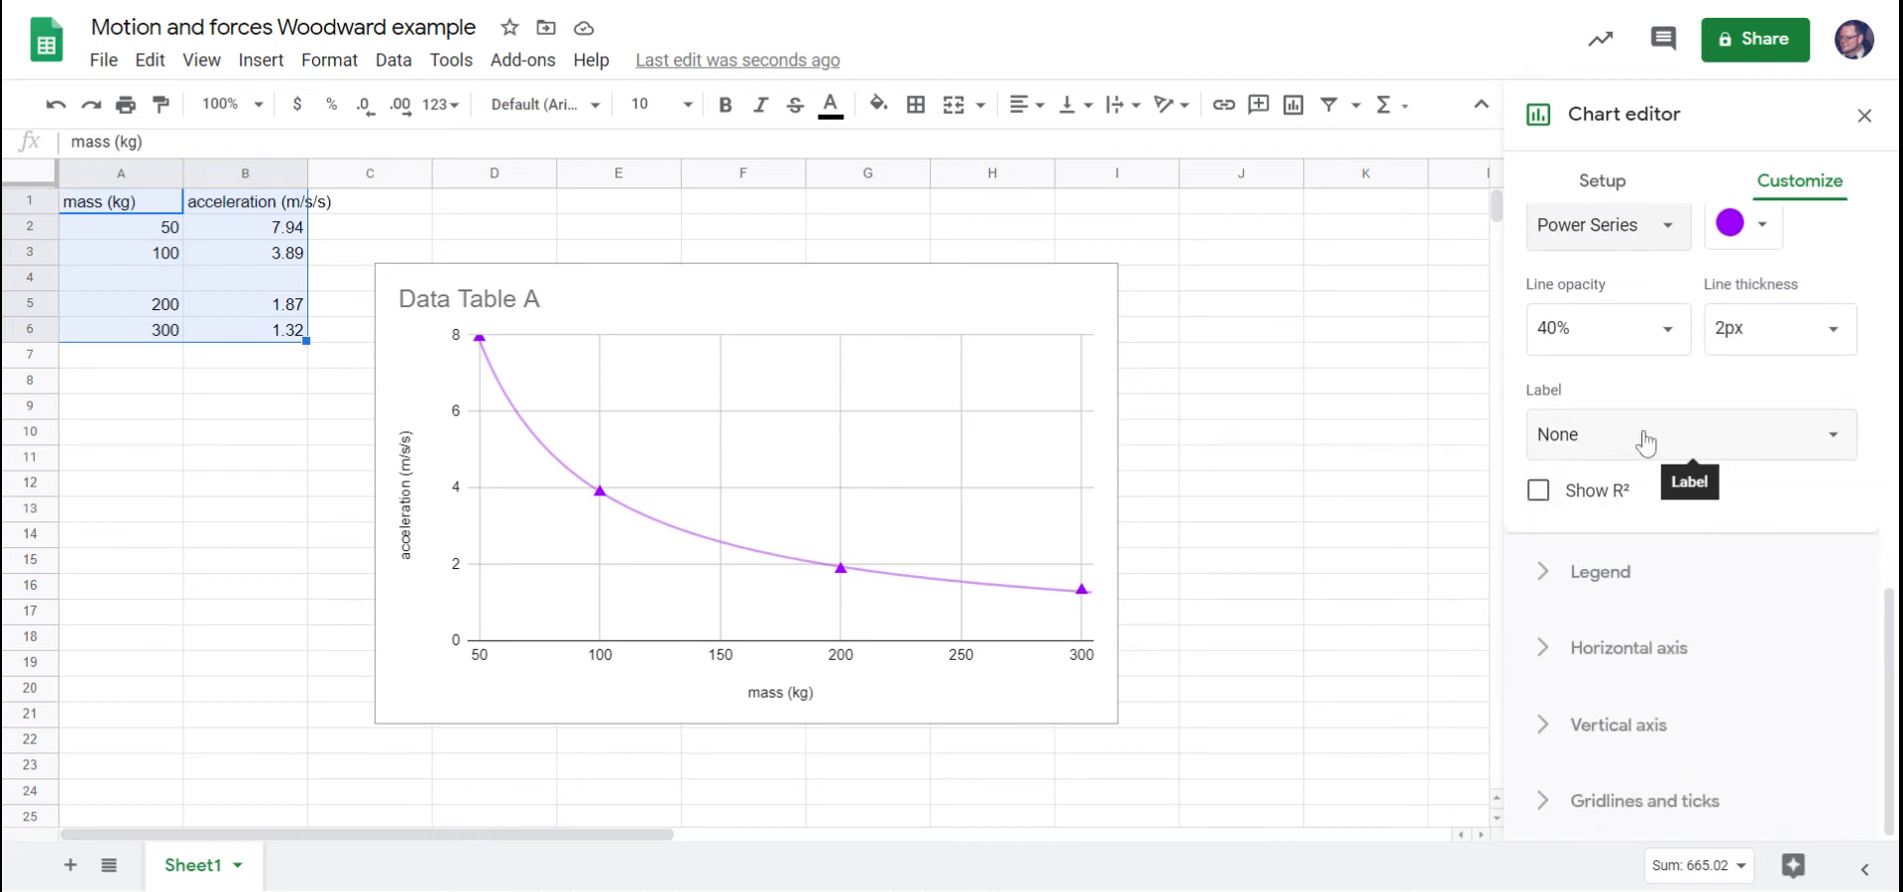
left_click(1647, 442)
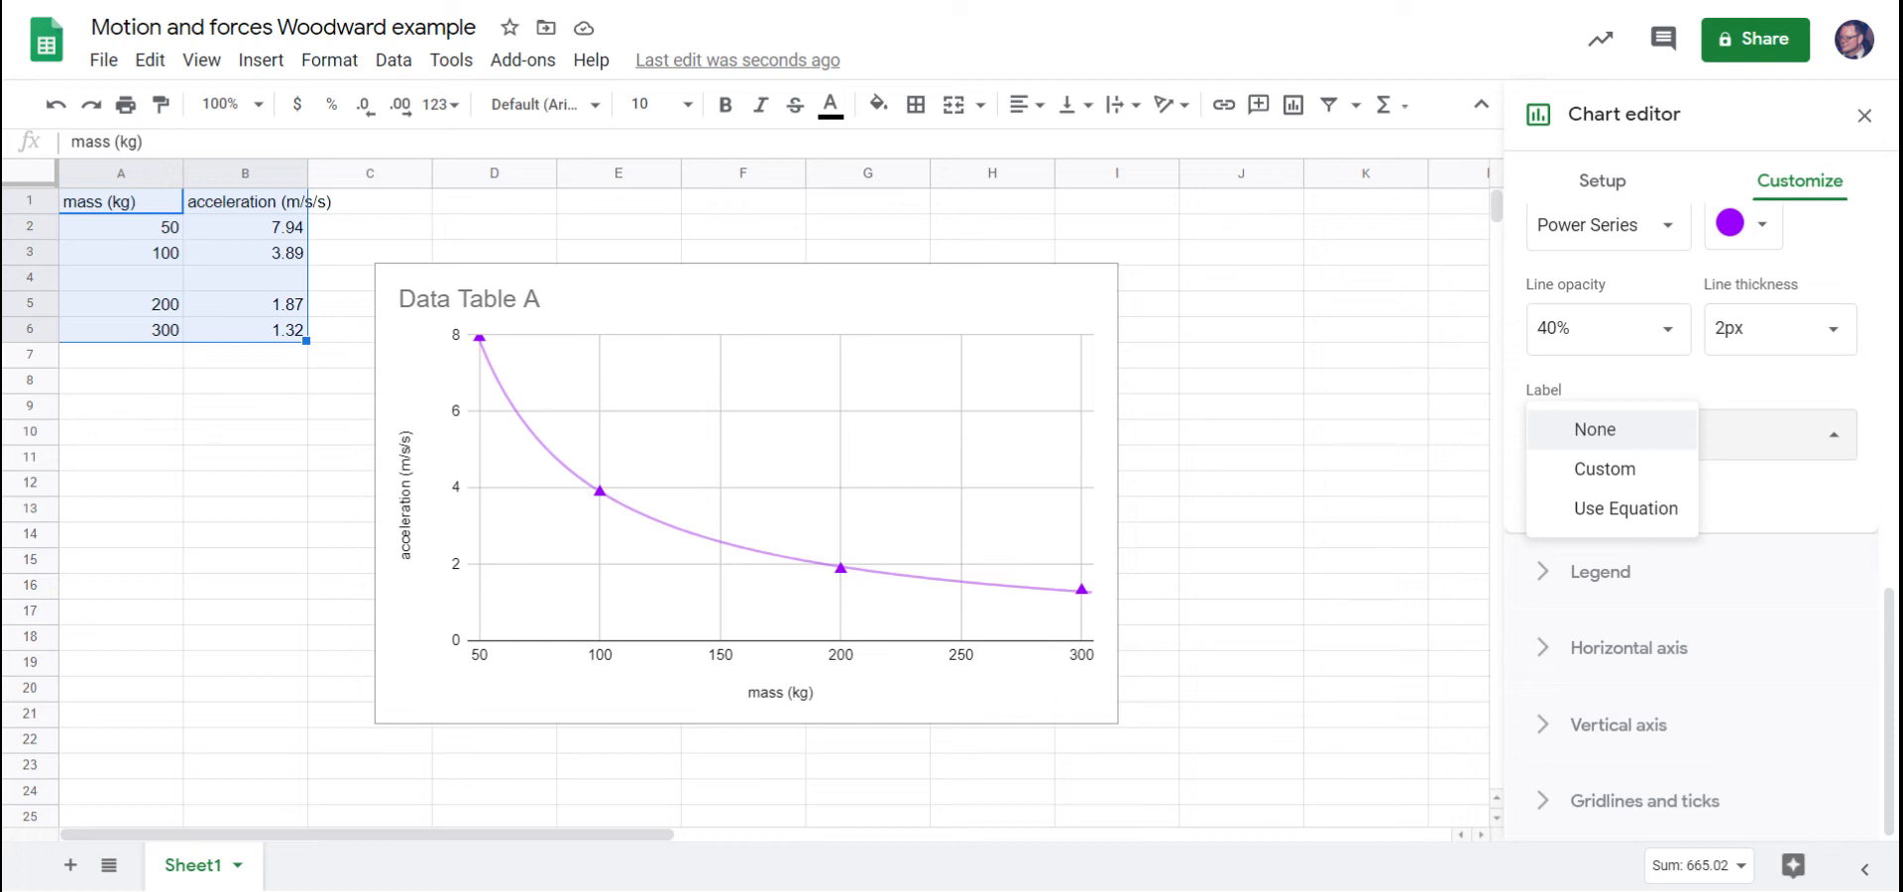
left_click(1634, 509)
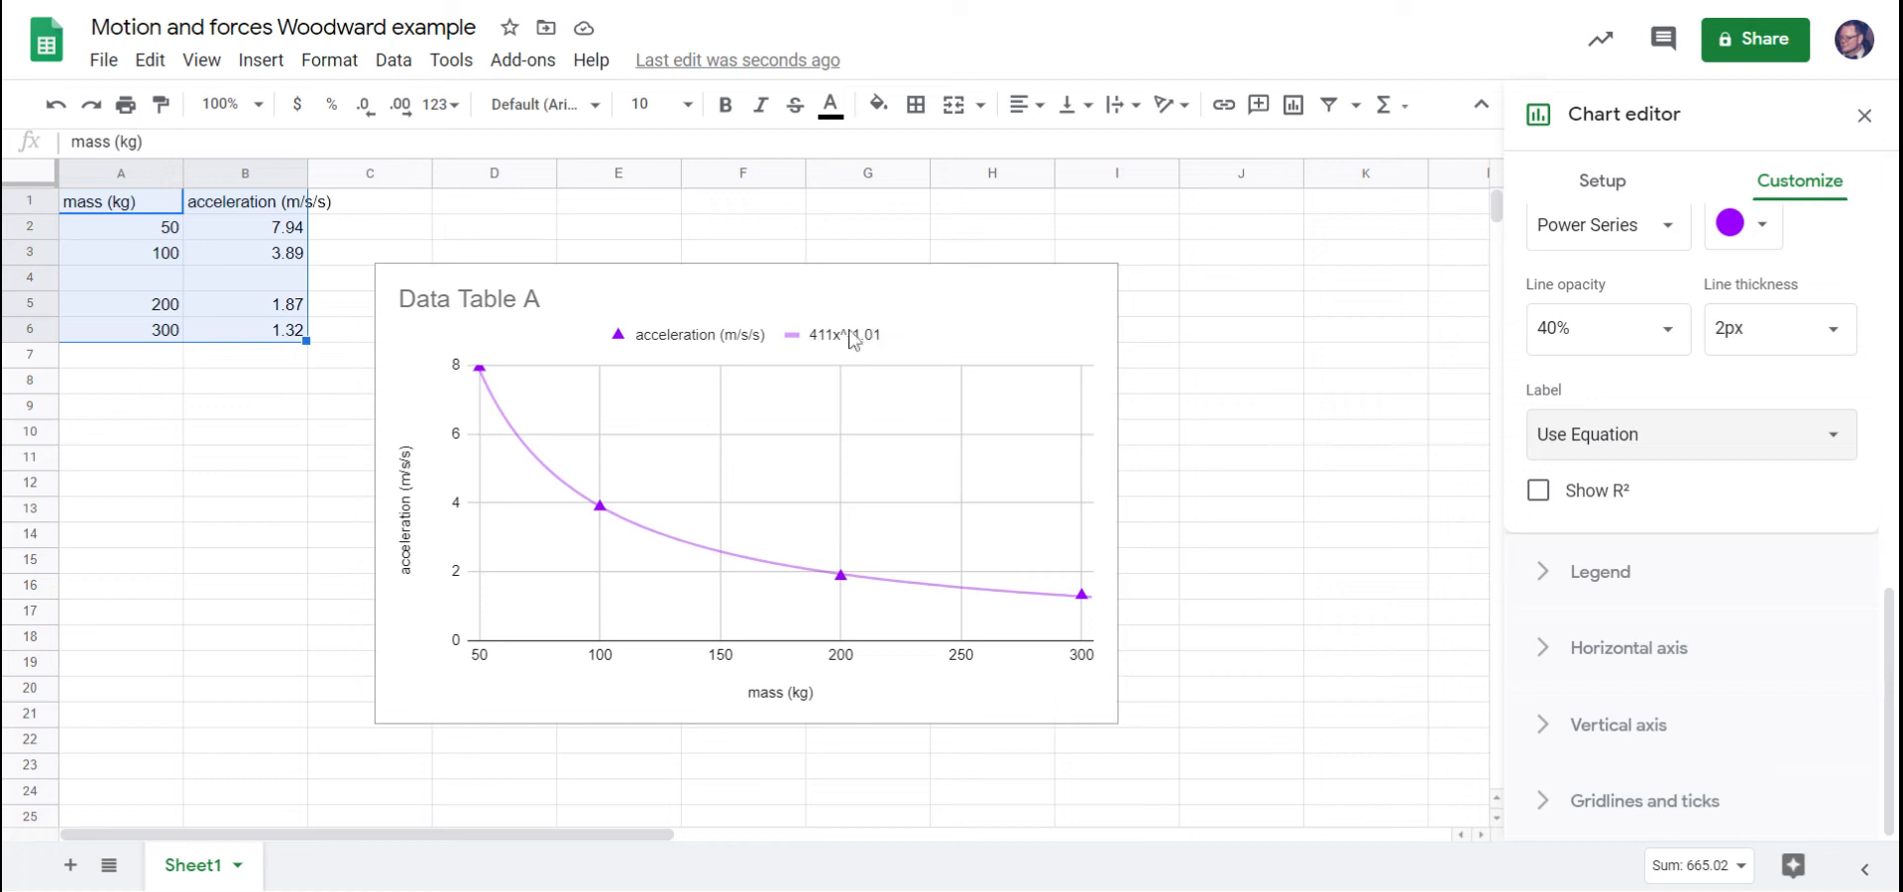
Enter the simplified trendline equation "y=411/x" as text in cell J6.
left_click(1200, 340)
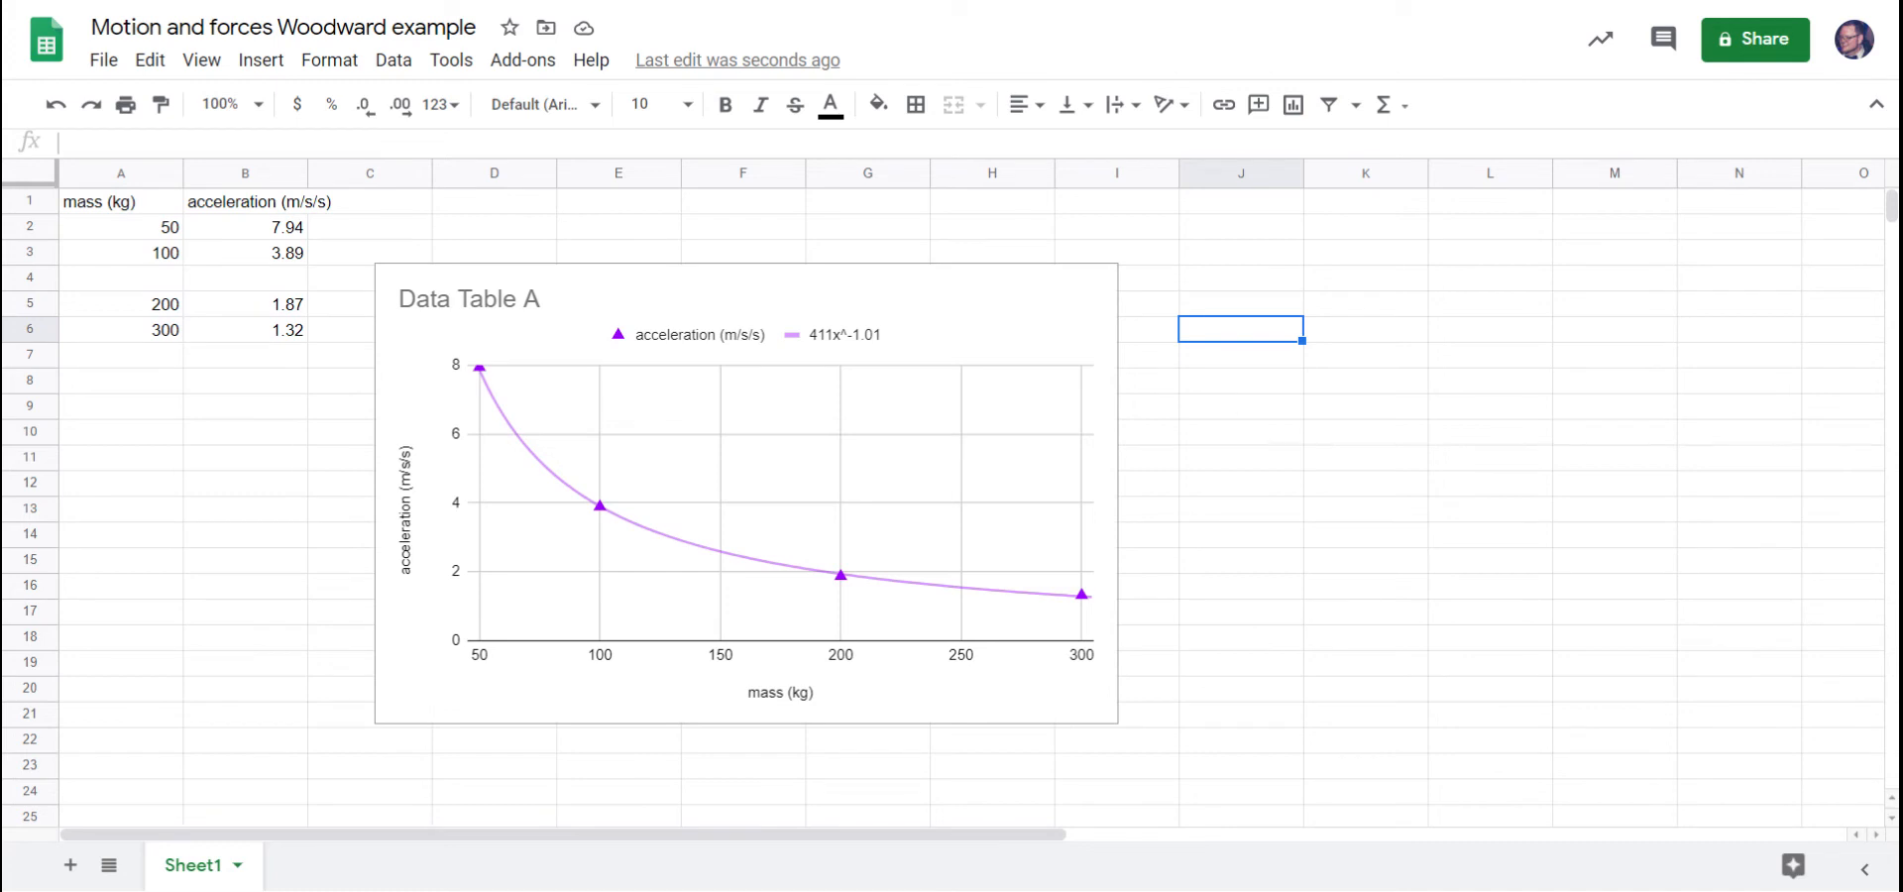
type("y=")
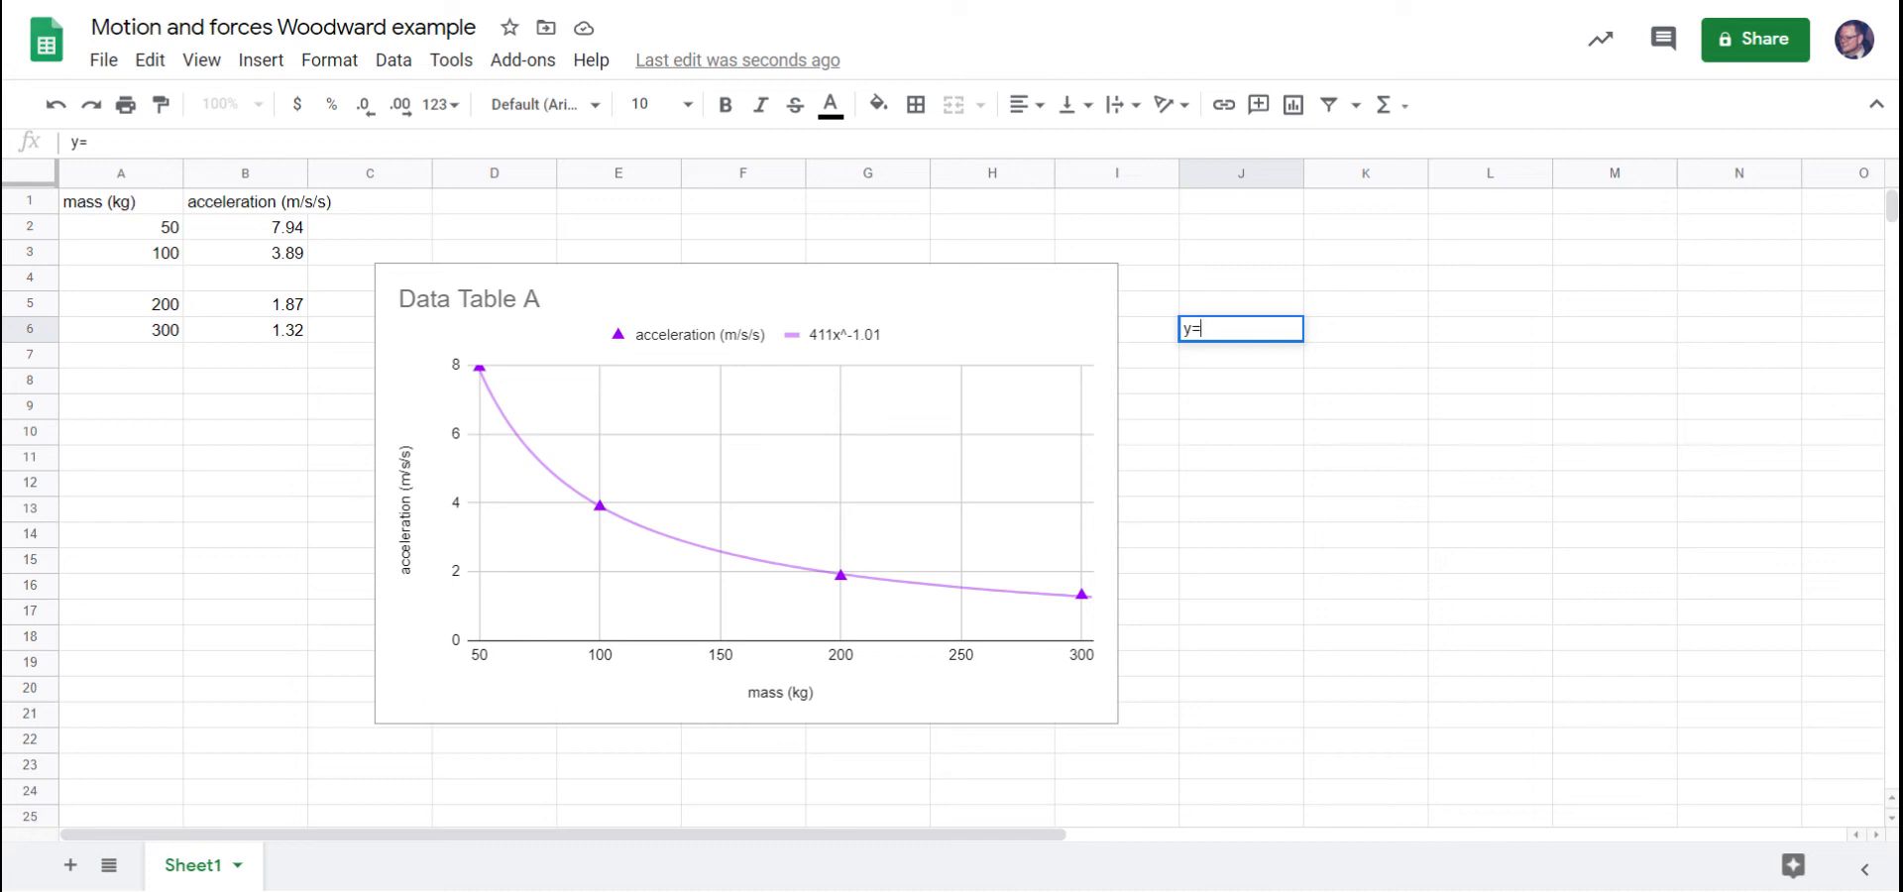
type("411")
type("/x")
Fill the empty row 4 of the data table with a mass of 150 and an acceleration of 3.
left_click(155, 281)
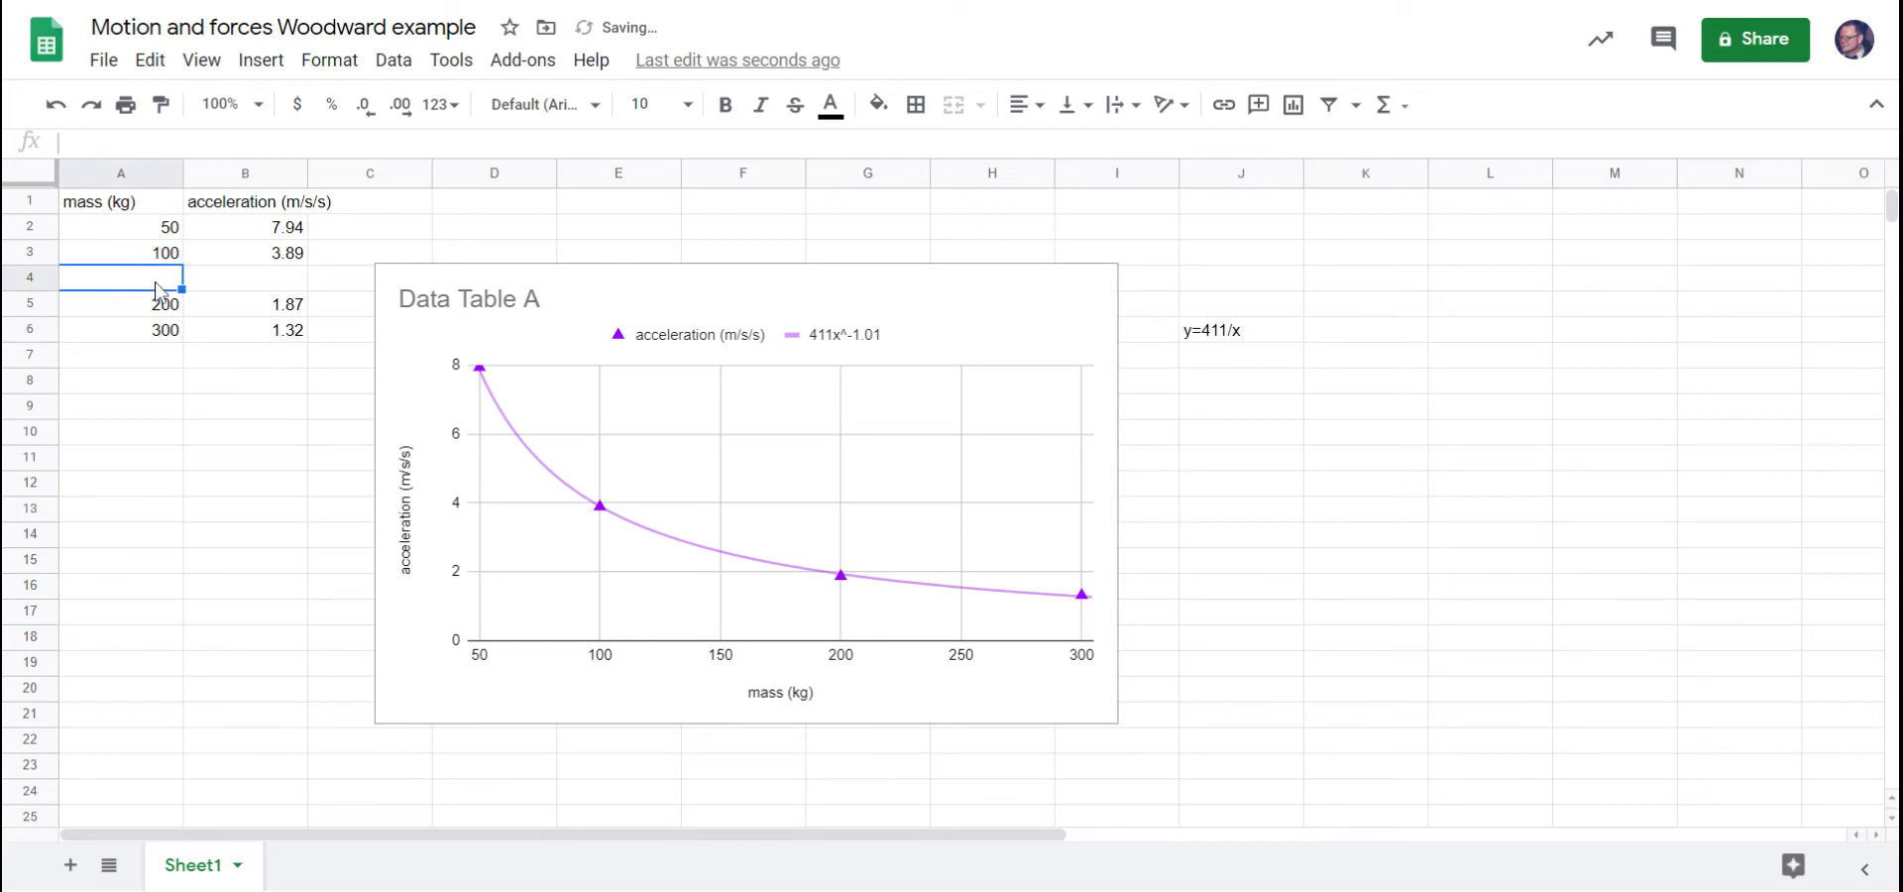
type("15")
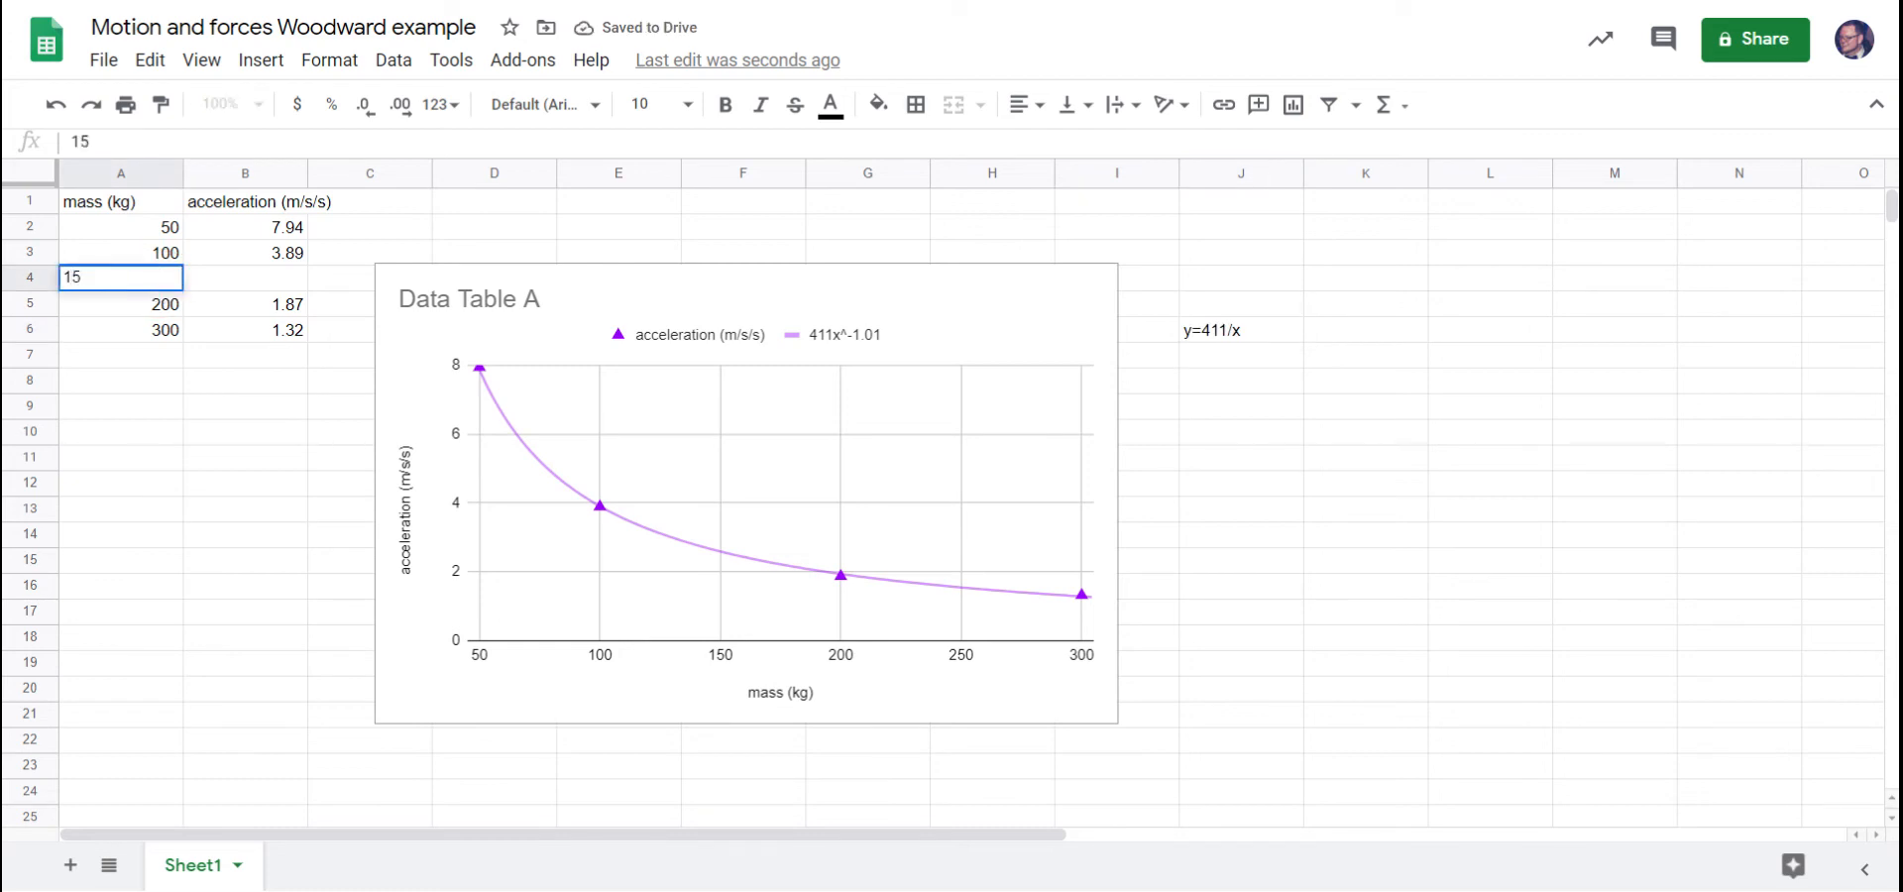
type("0")
key("Return")
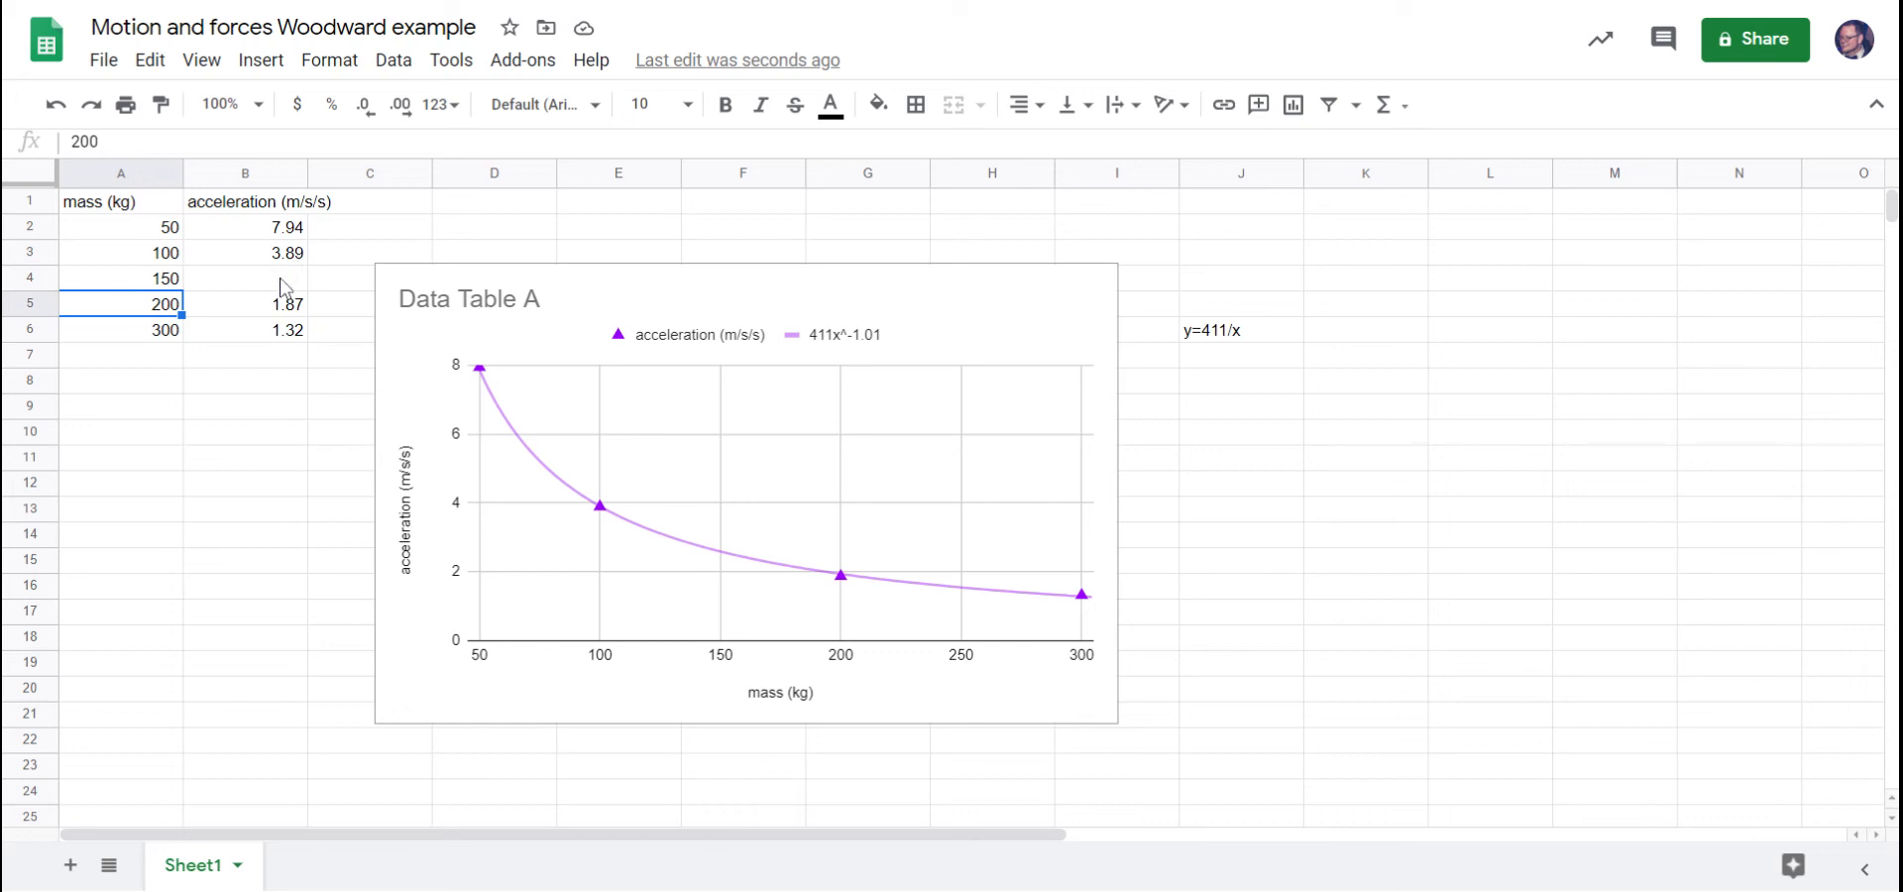
left_click(285, 284)
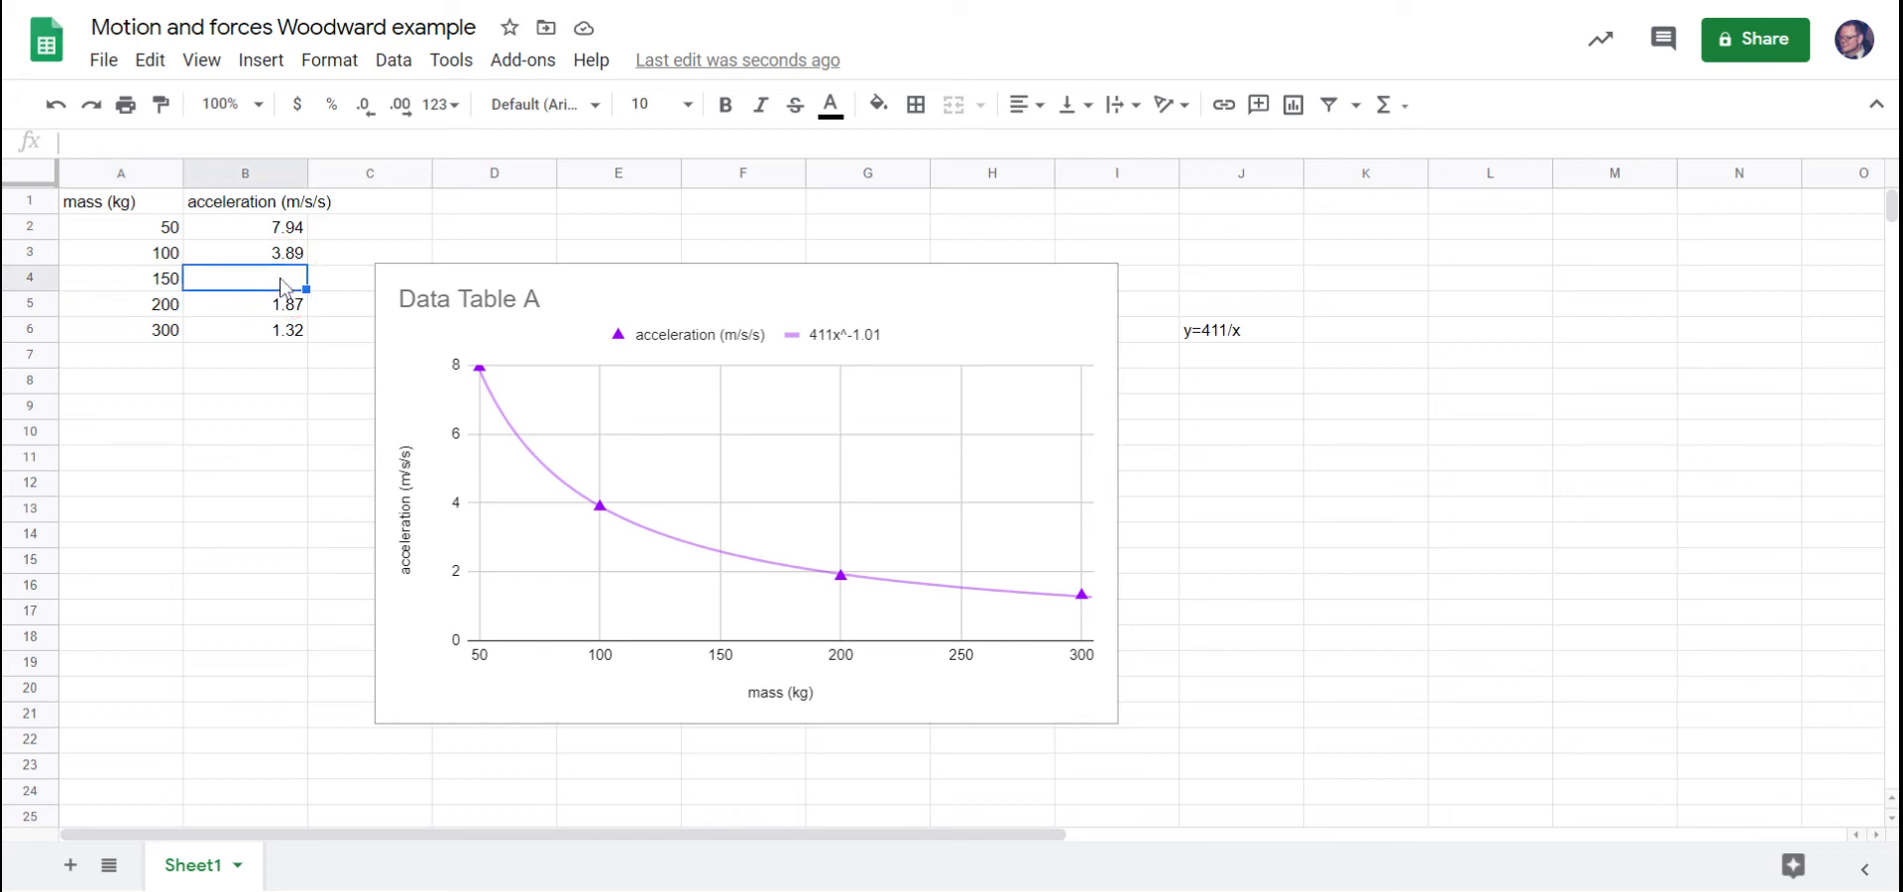
type("3")
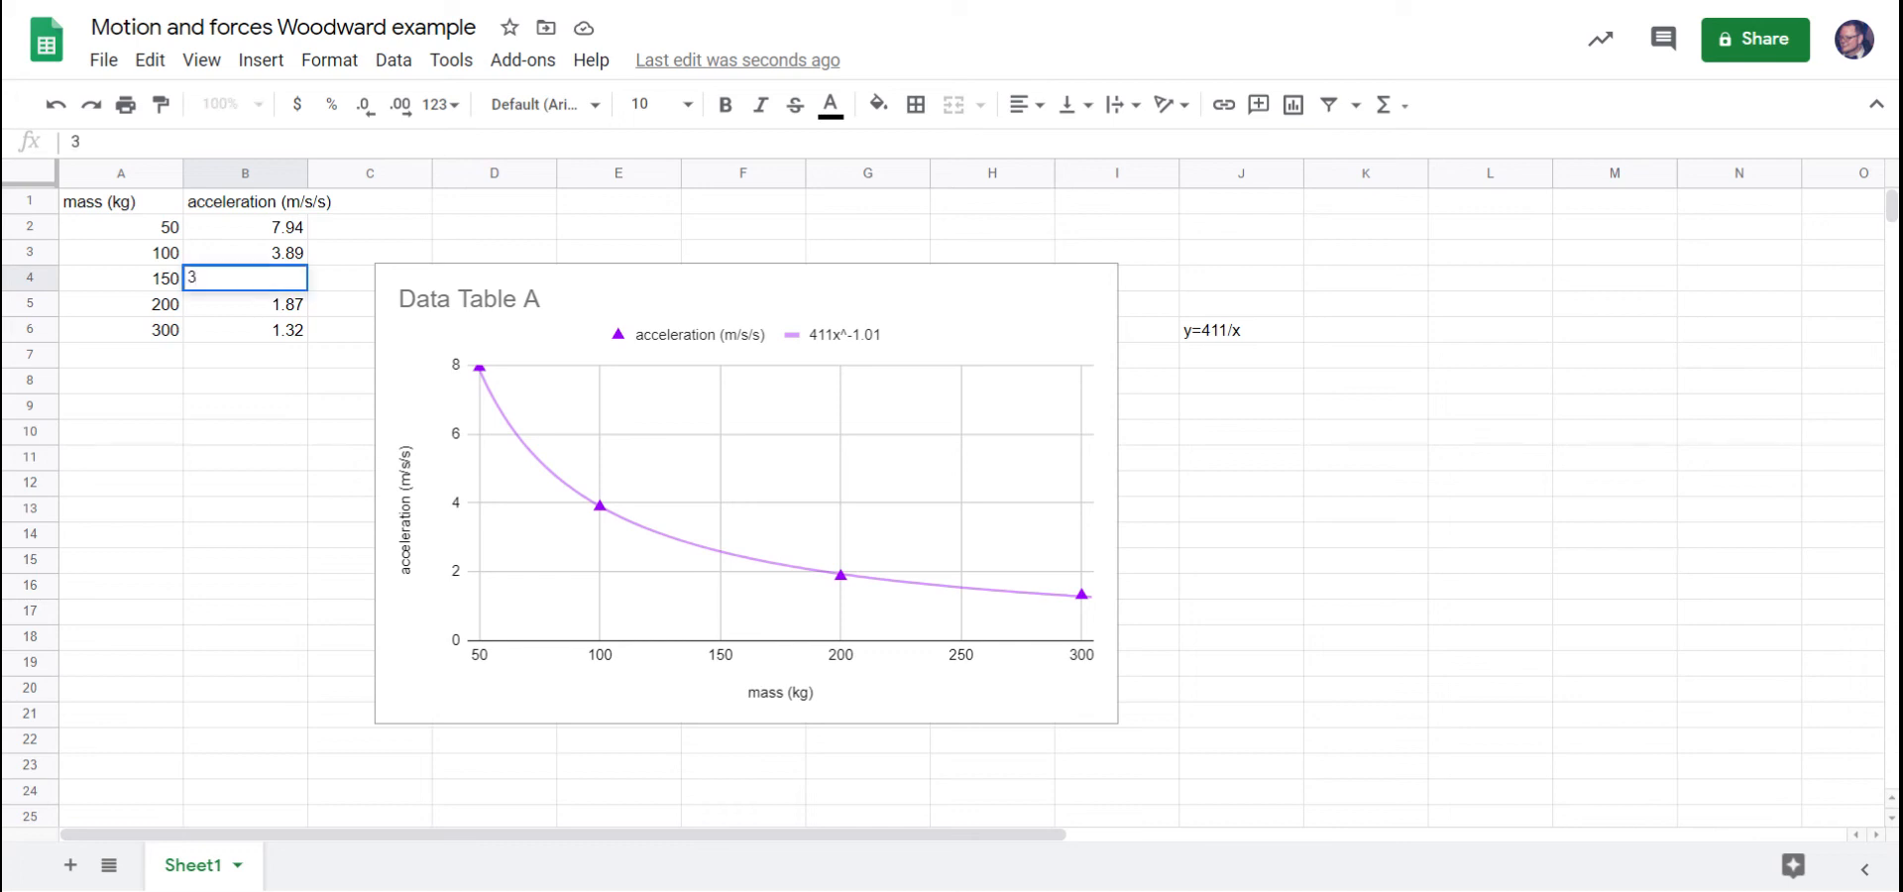
key("Return")
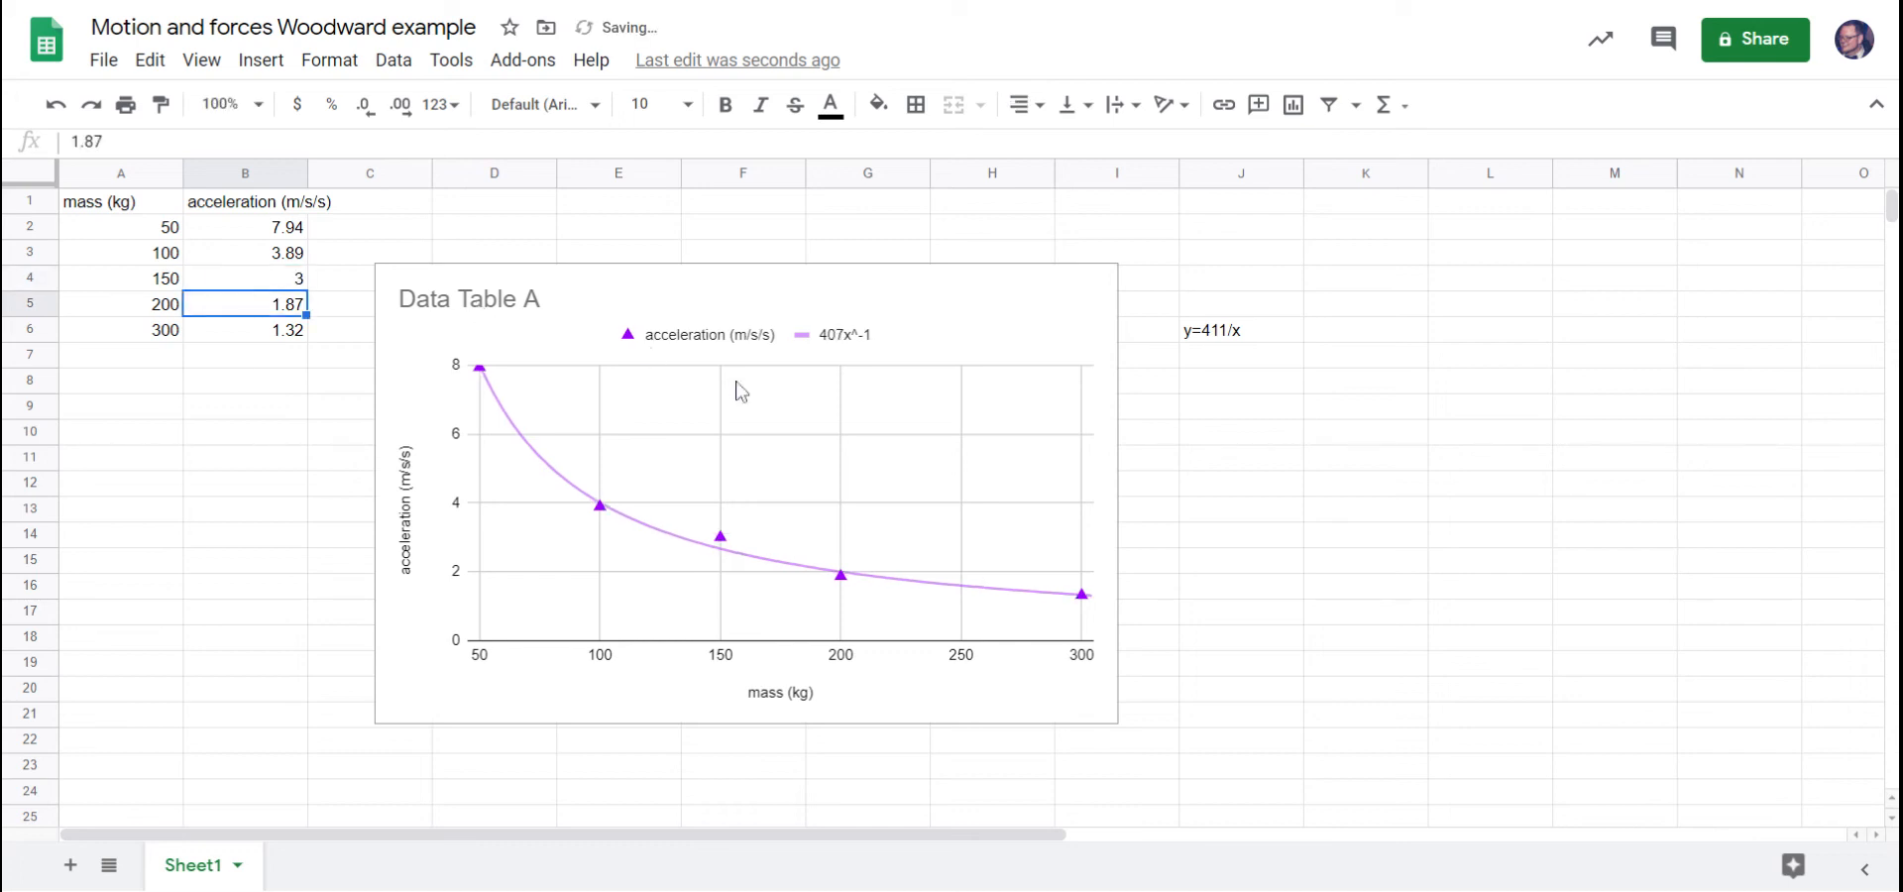
Format the chart's 150 kg data point individually, trying blue before settling on red as its color.
double_click(722, 543)
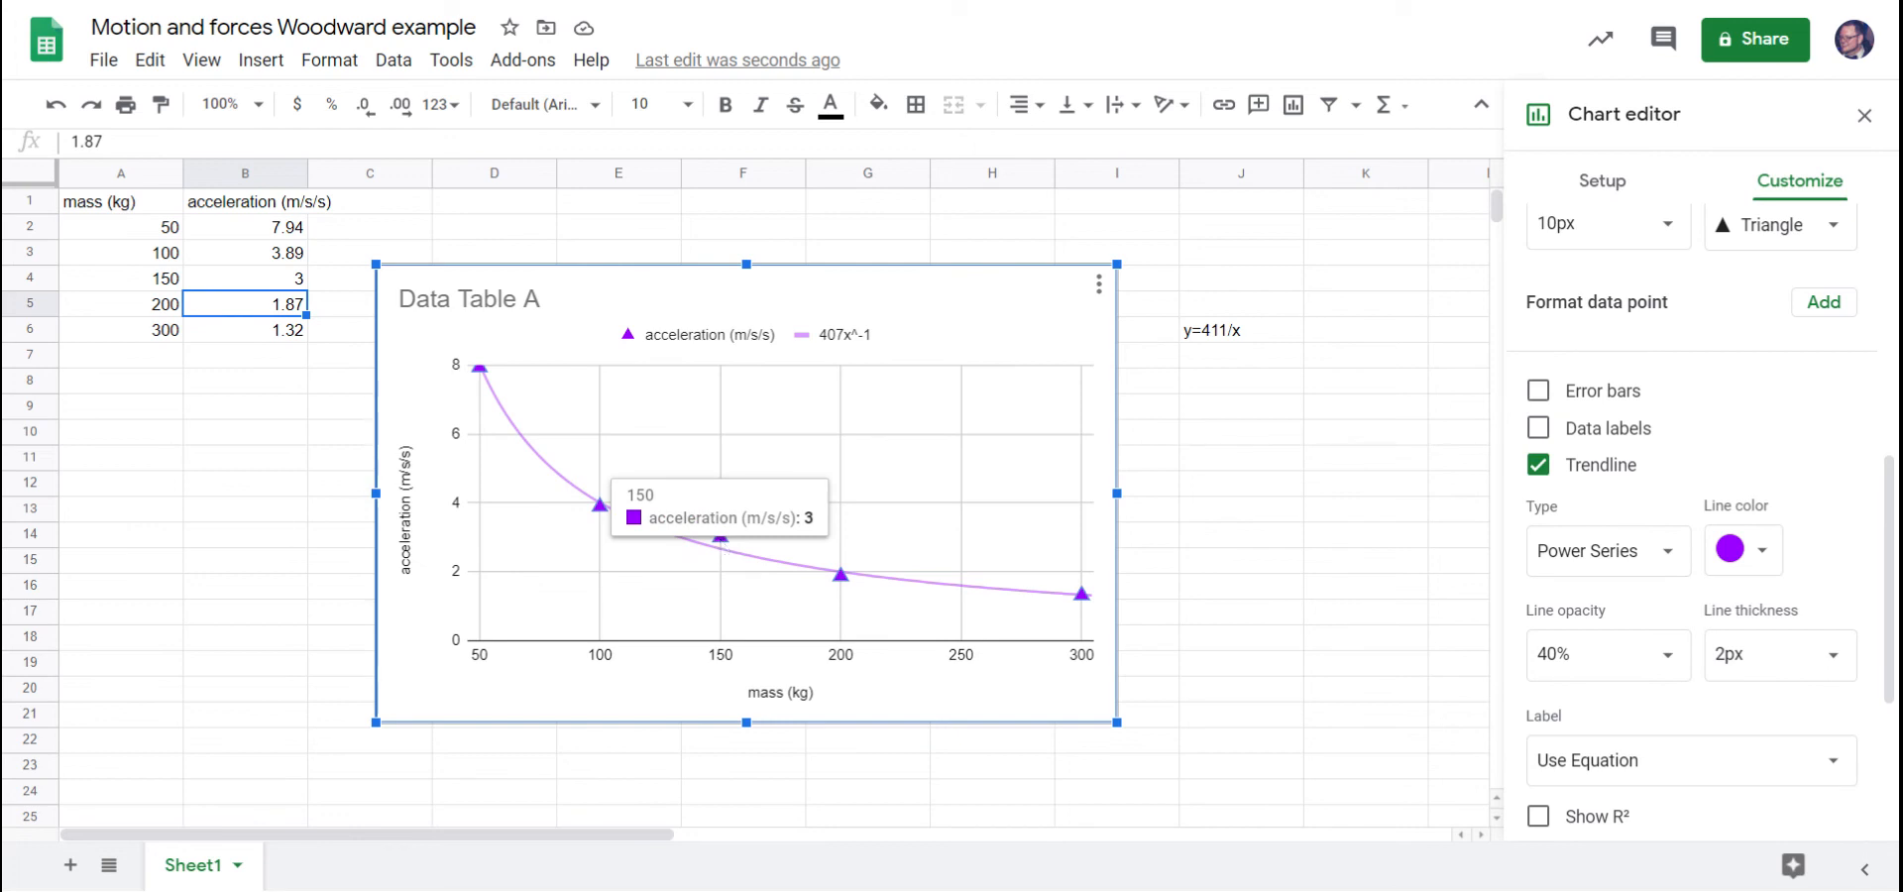
left_click(722, 541)
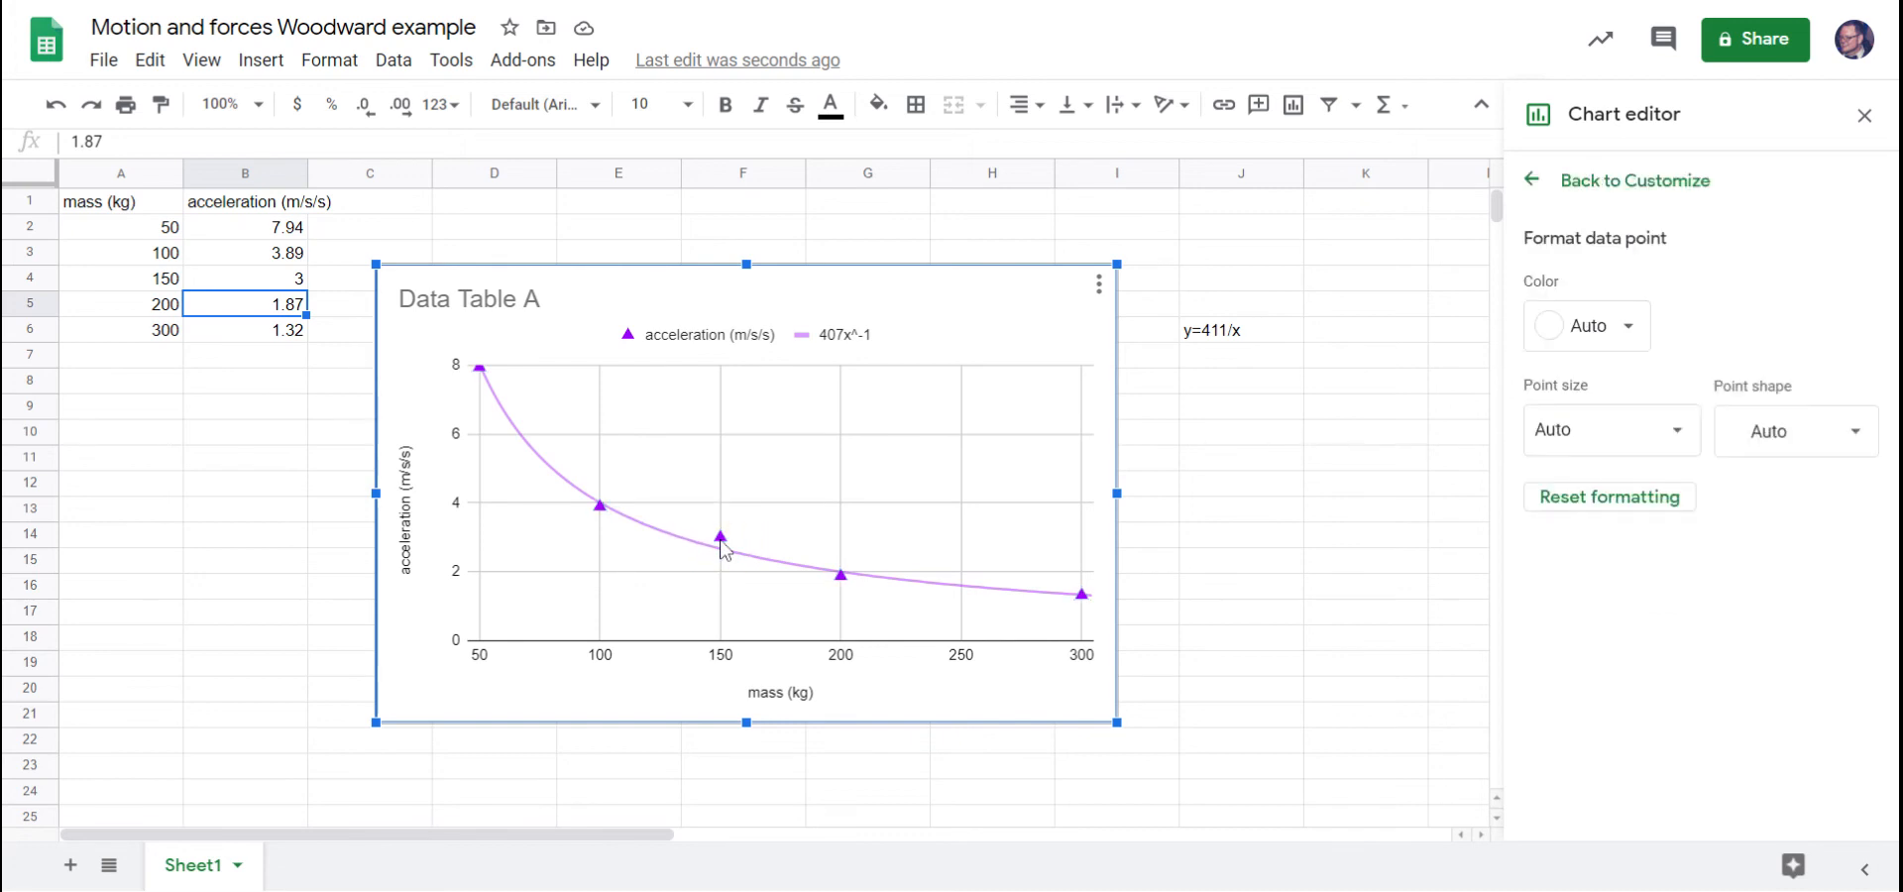
left_click(1631, 327)
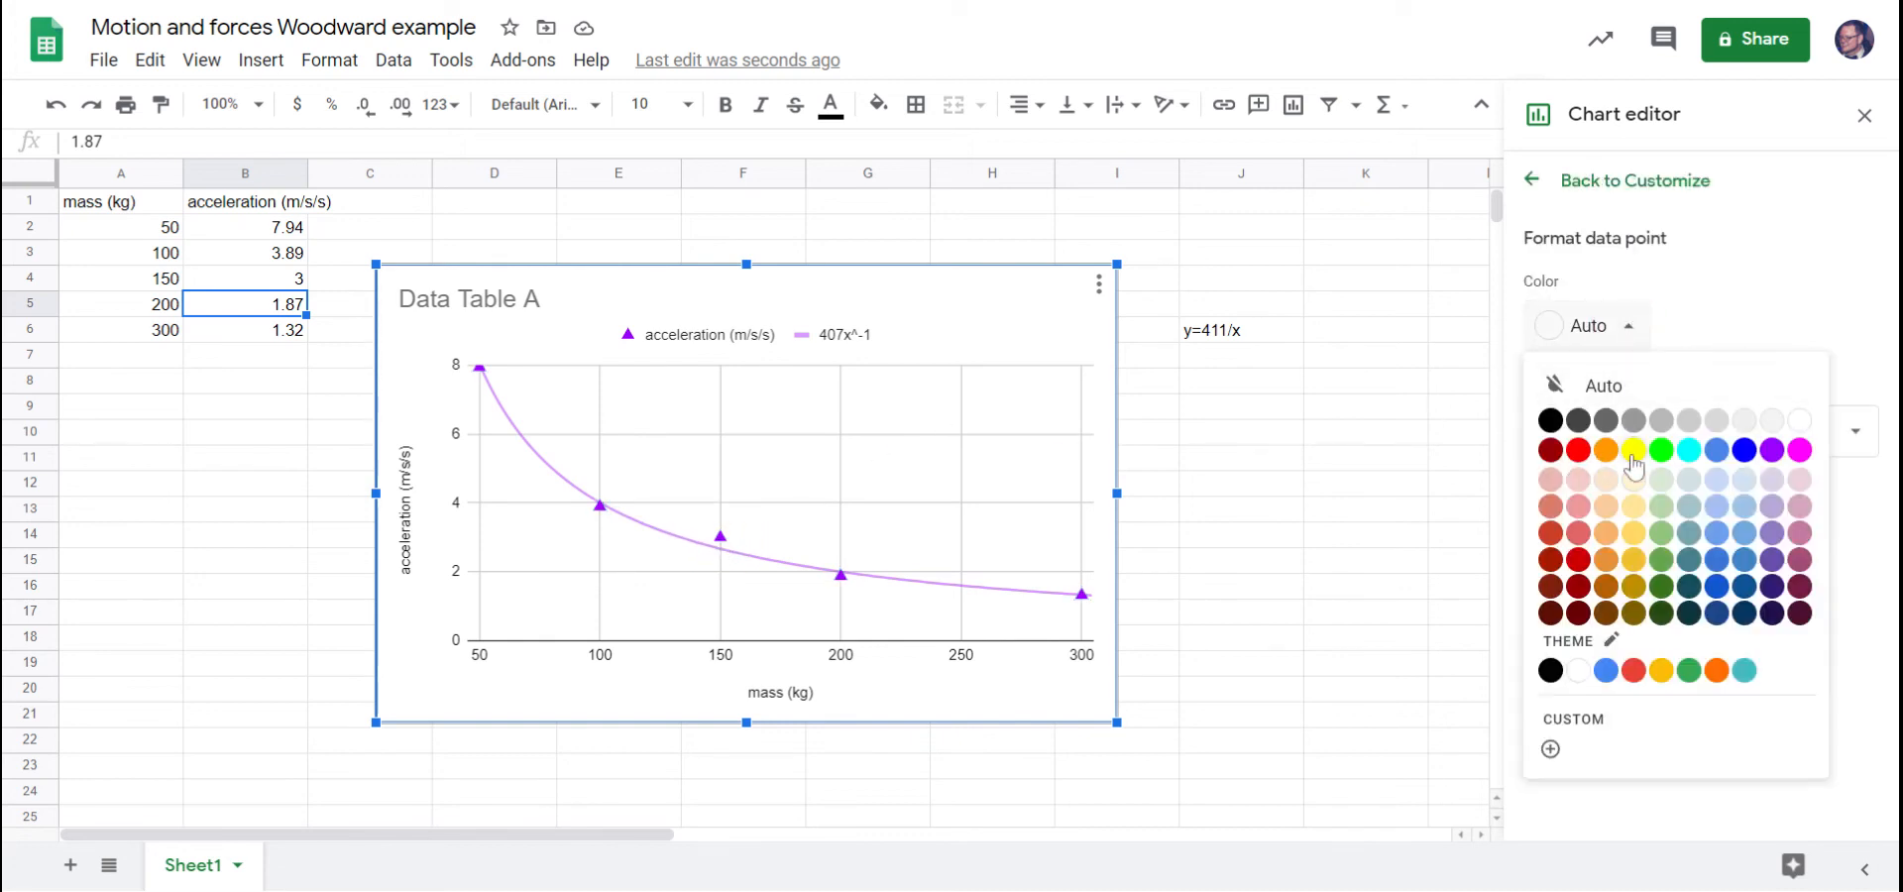
left_click(1744, 451)
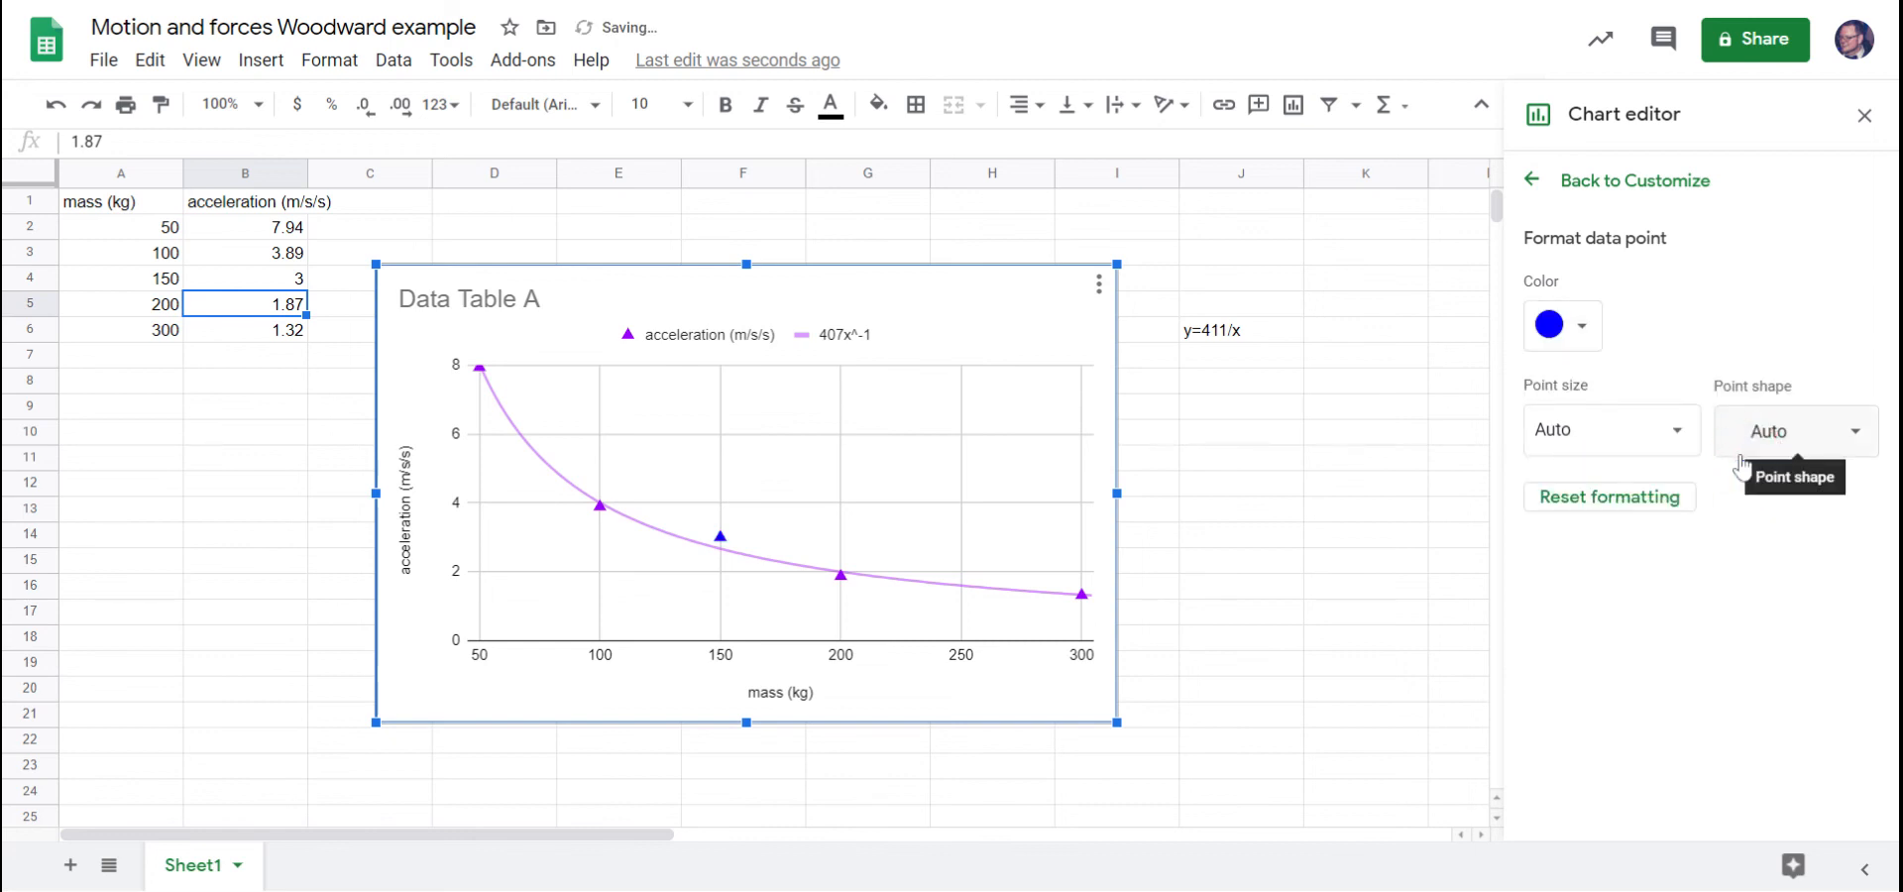
left_click(1583, 337)
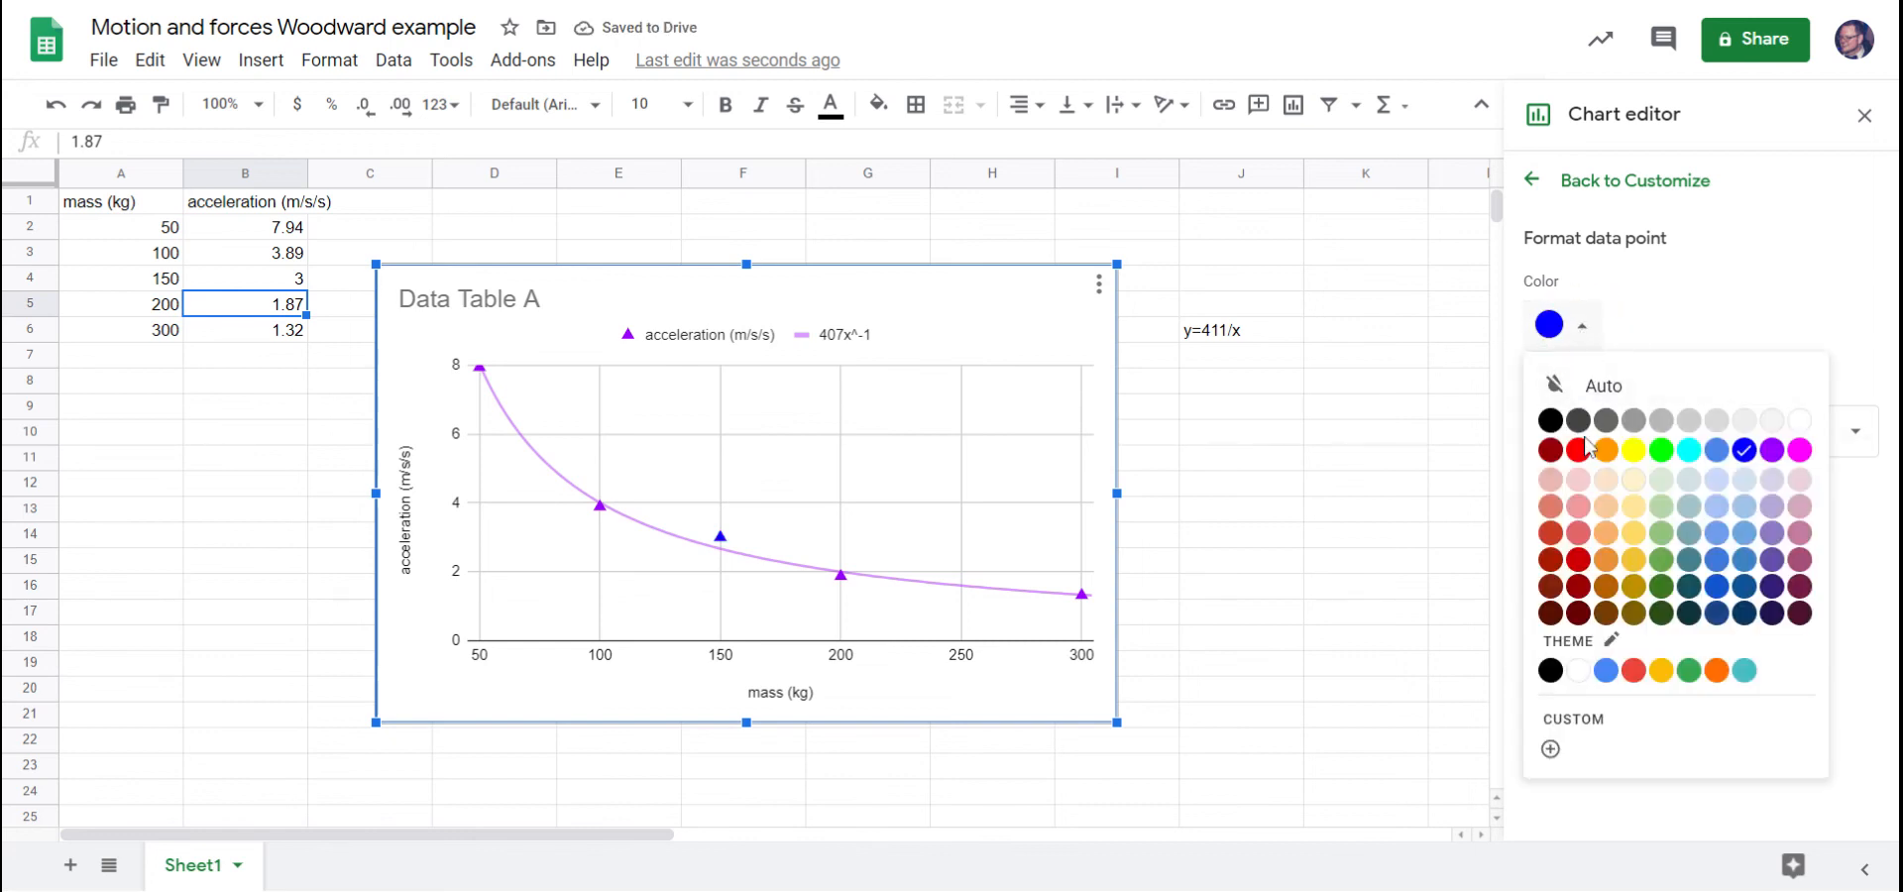
left_click(1581, 455)
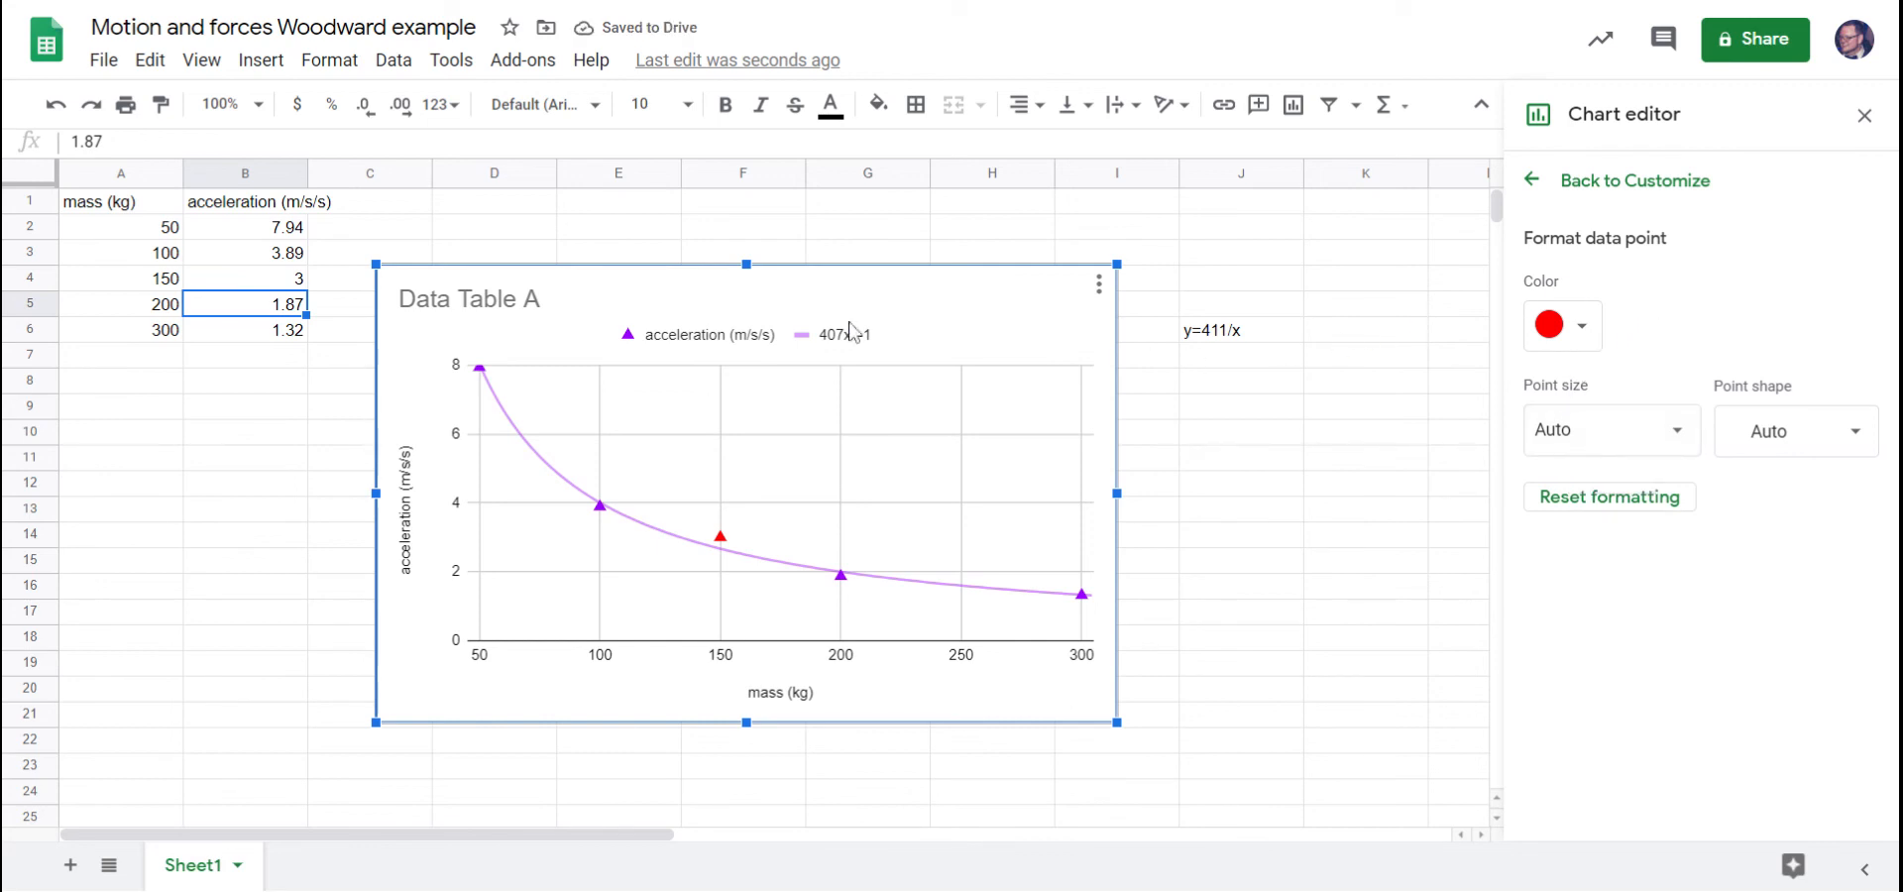
Change the acceleration for 150 kg in cell B4 to 2.5.
left_click(286, 282)
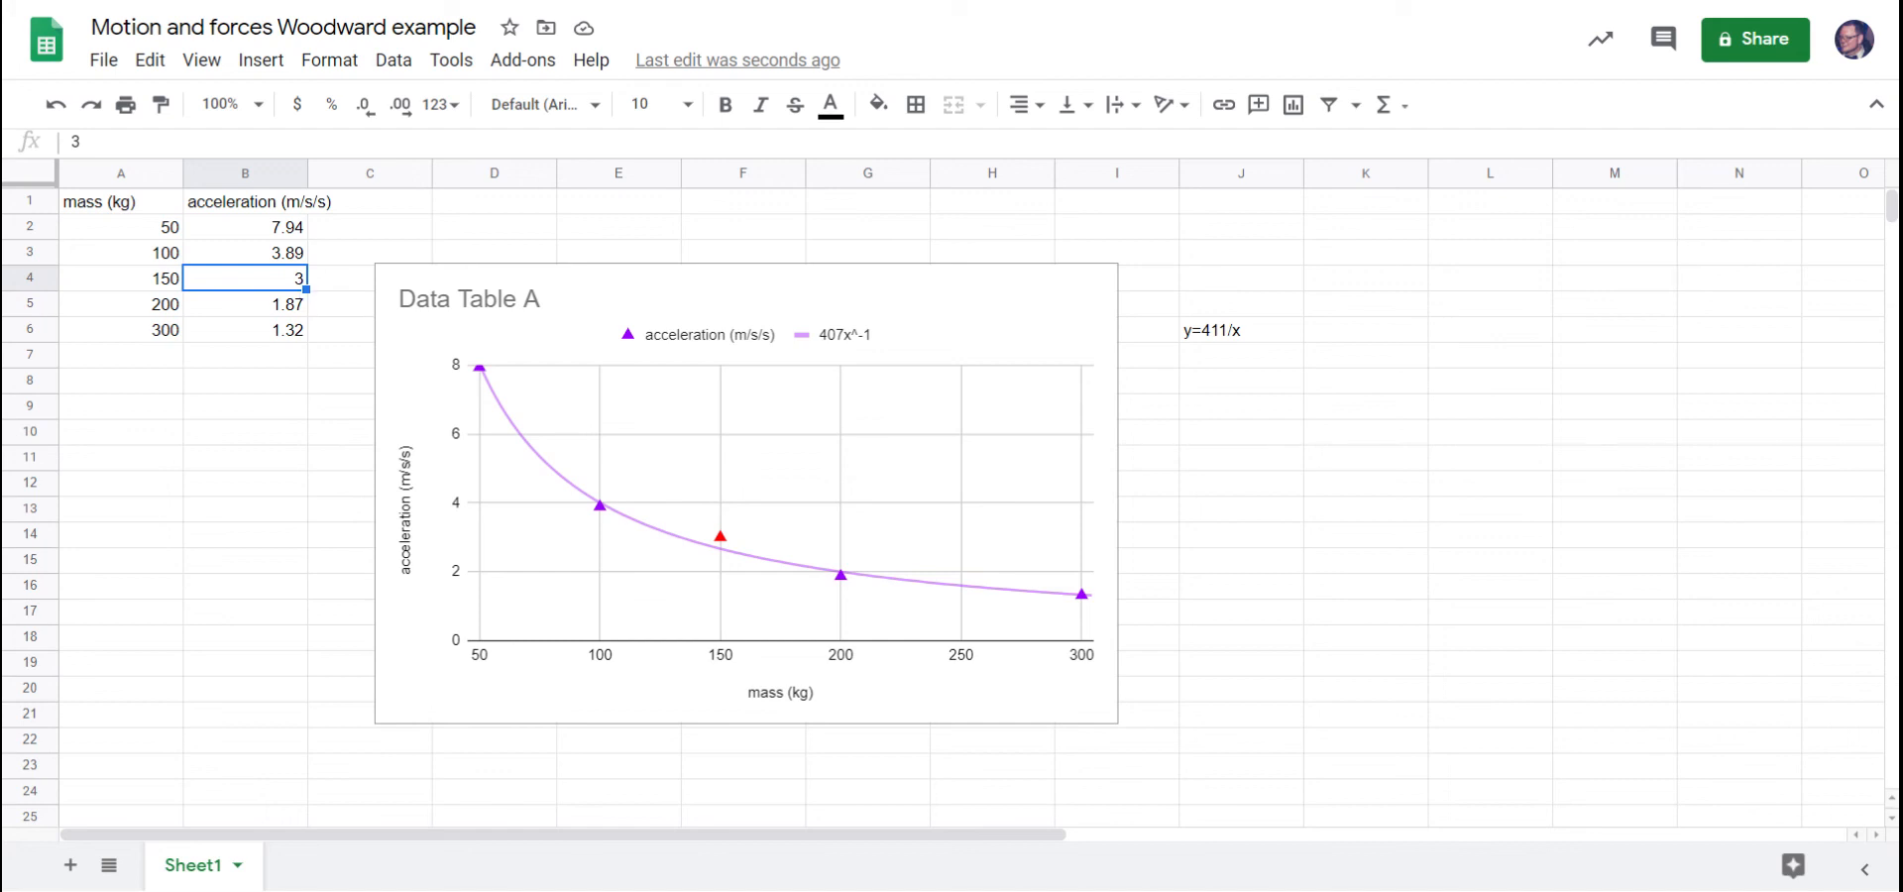
type("2.5")
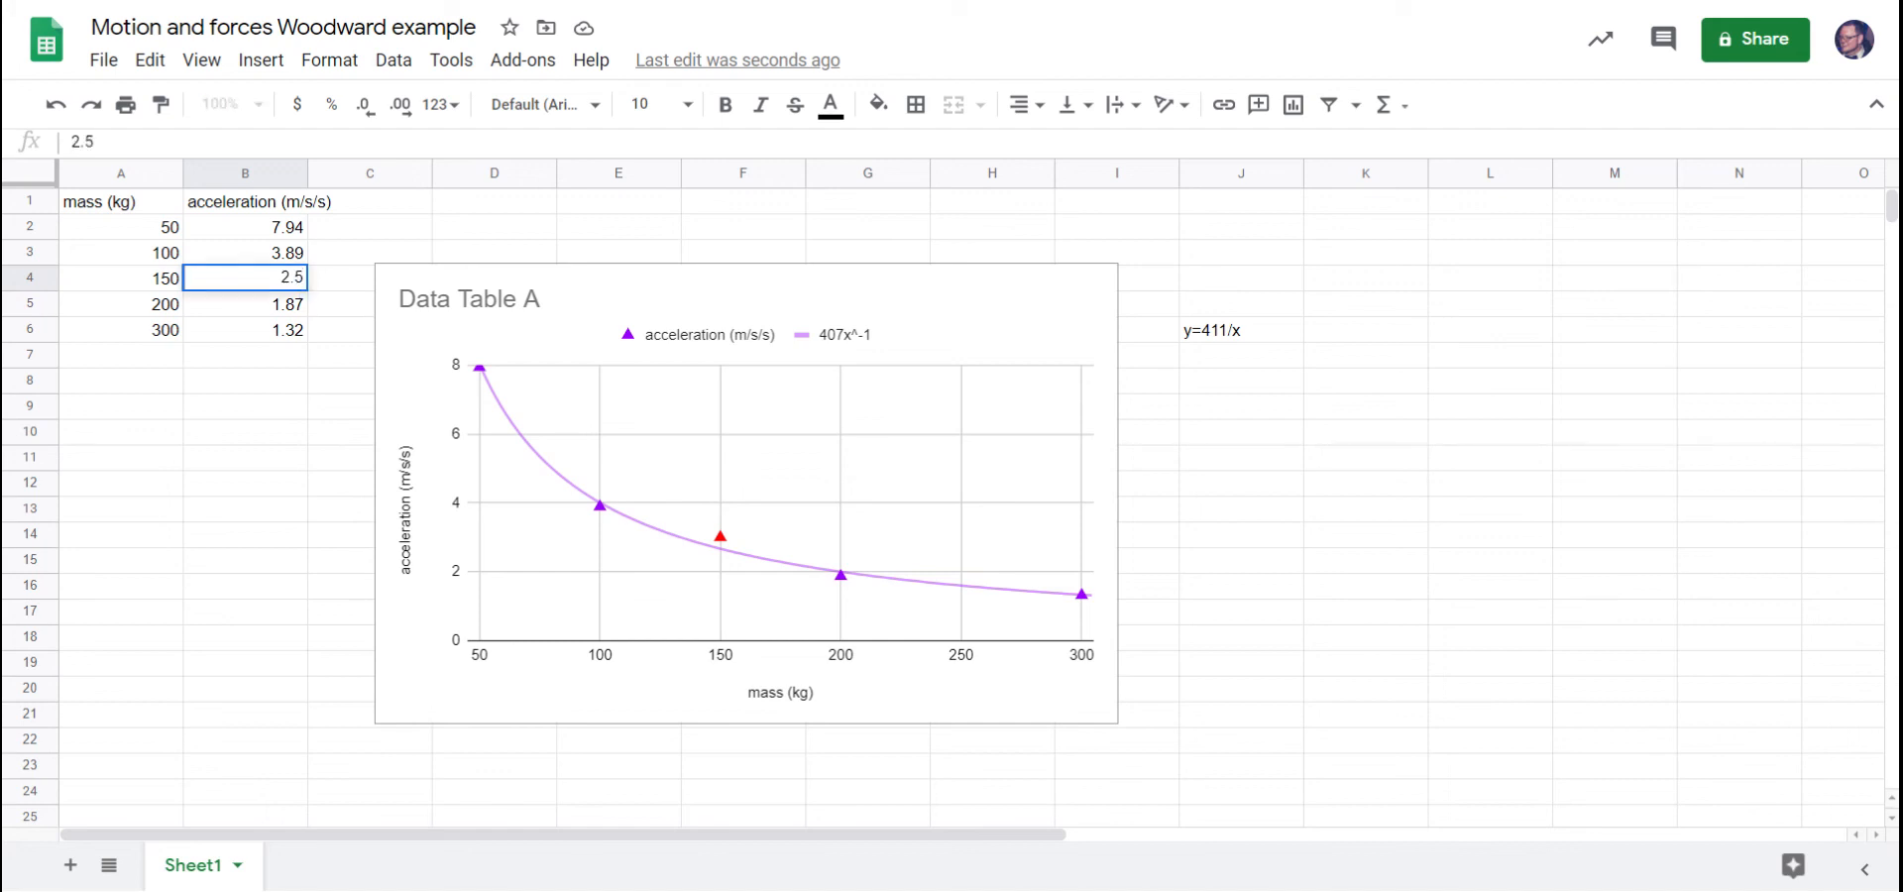
key("Return")
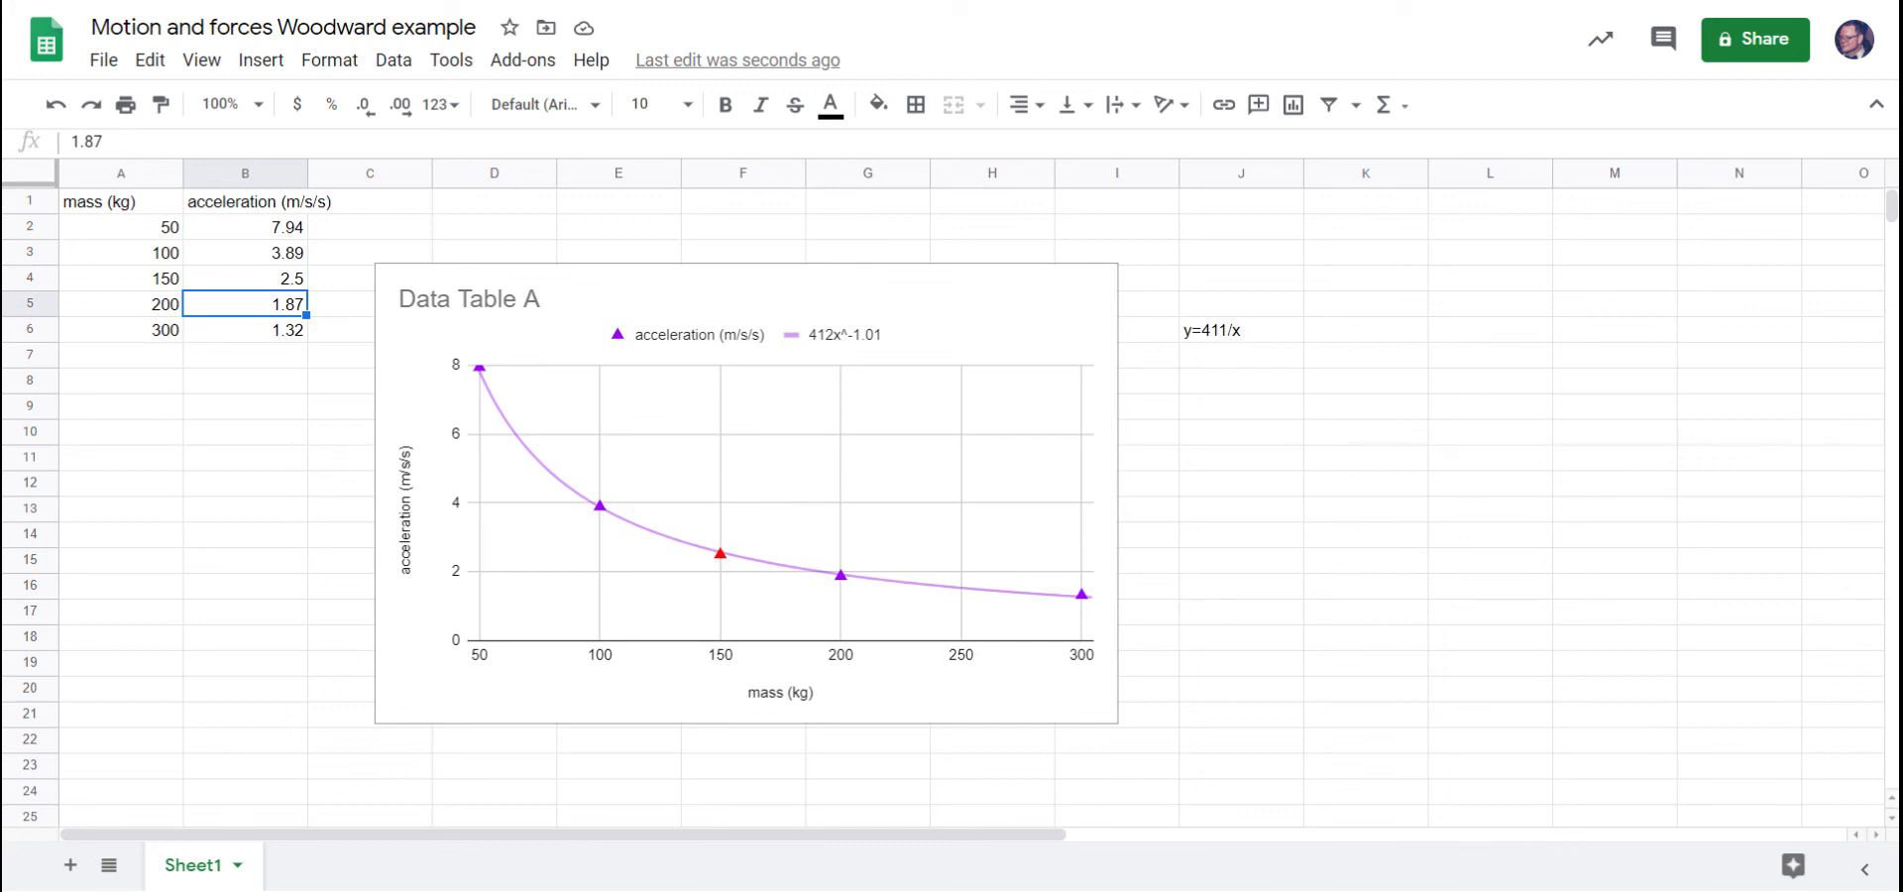
Set the acceleration for 150 kg in cell B4 to 2.67.
left_click(299, 281)
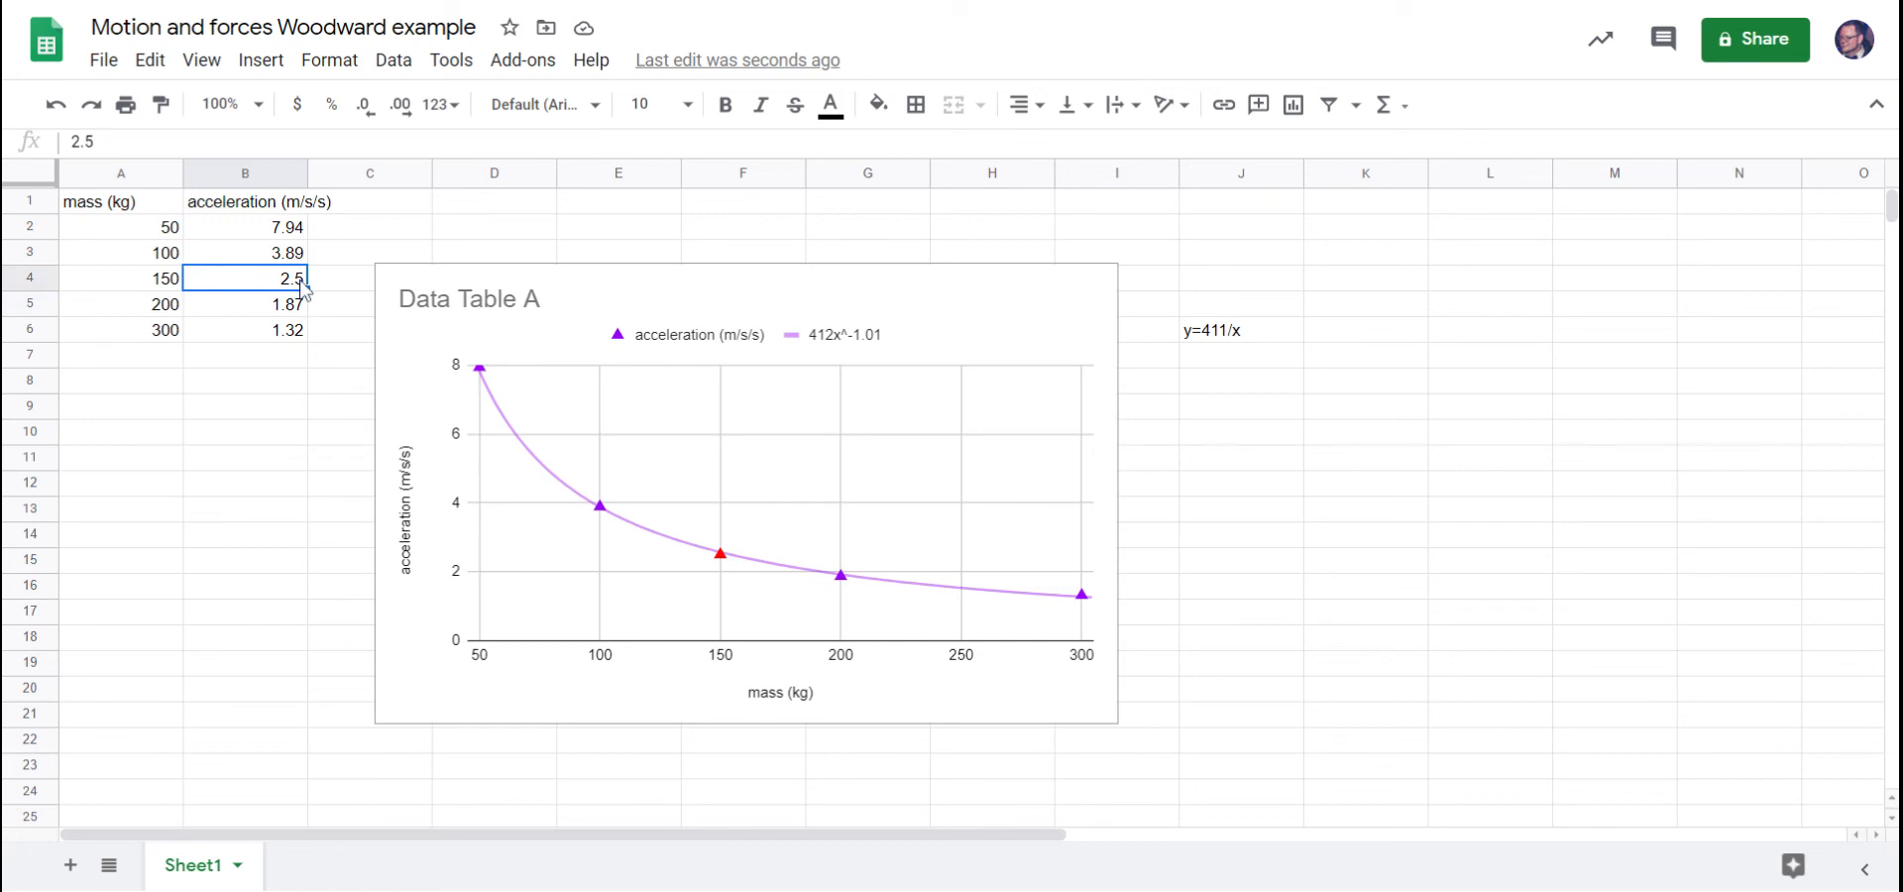
type("2.67")
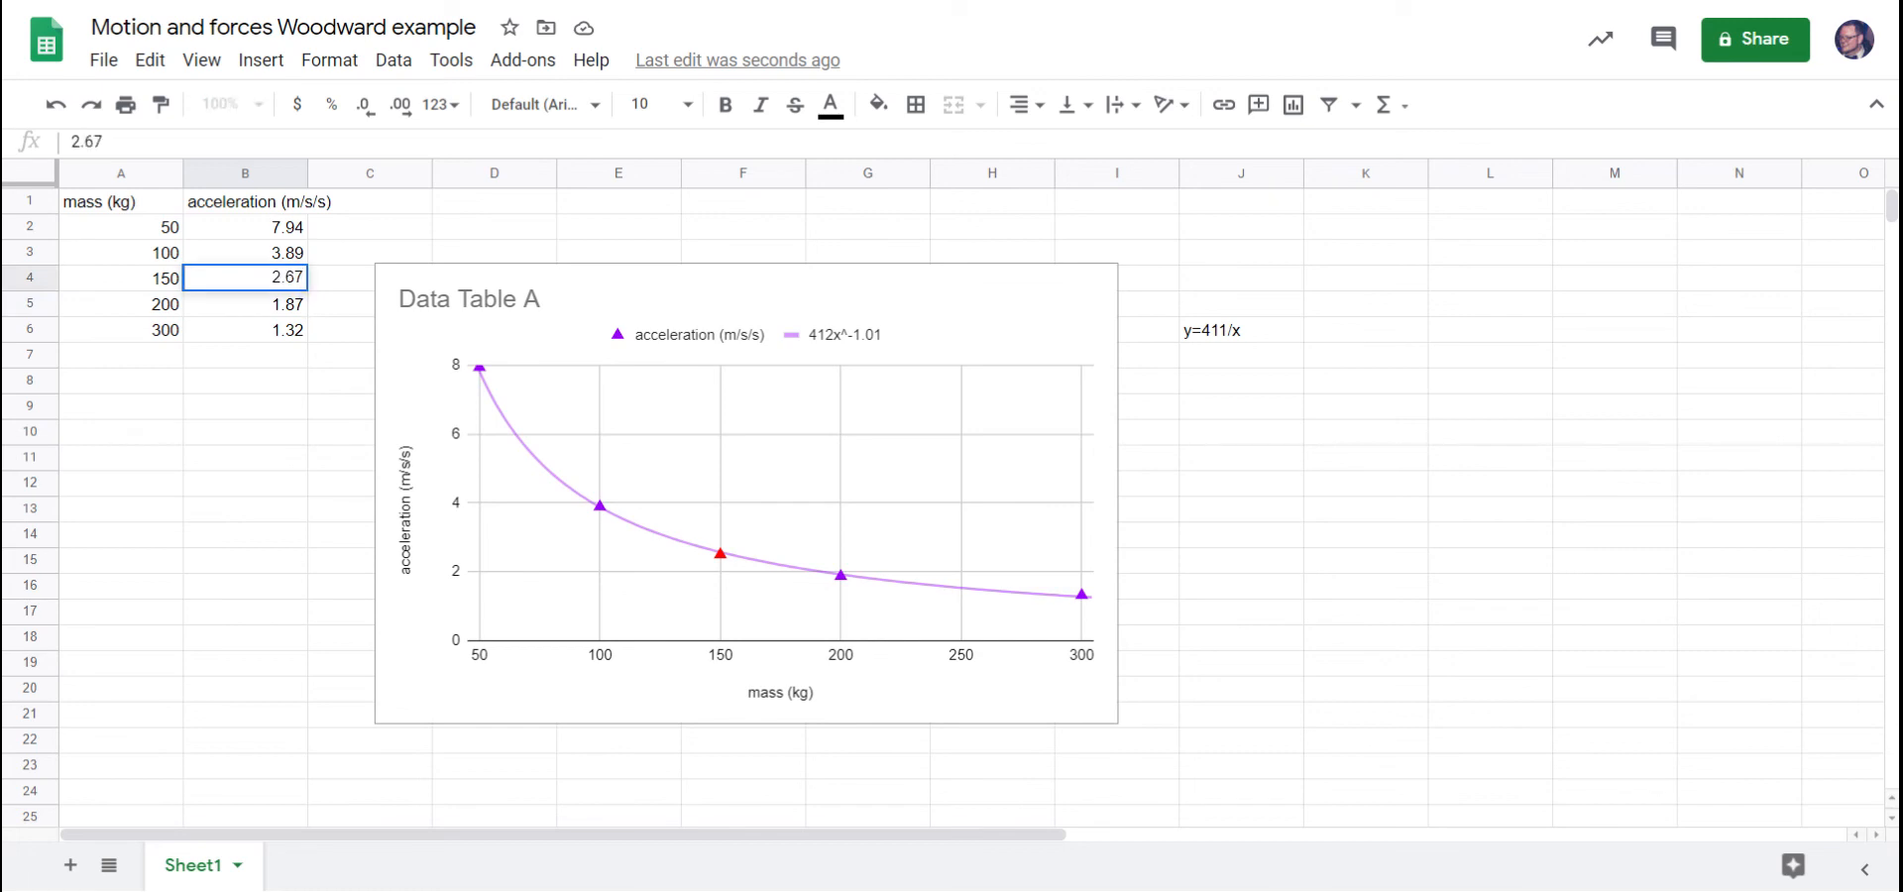
key("Return")
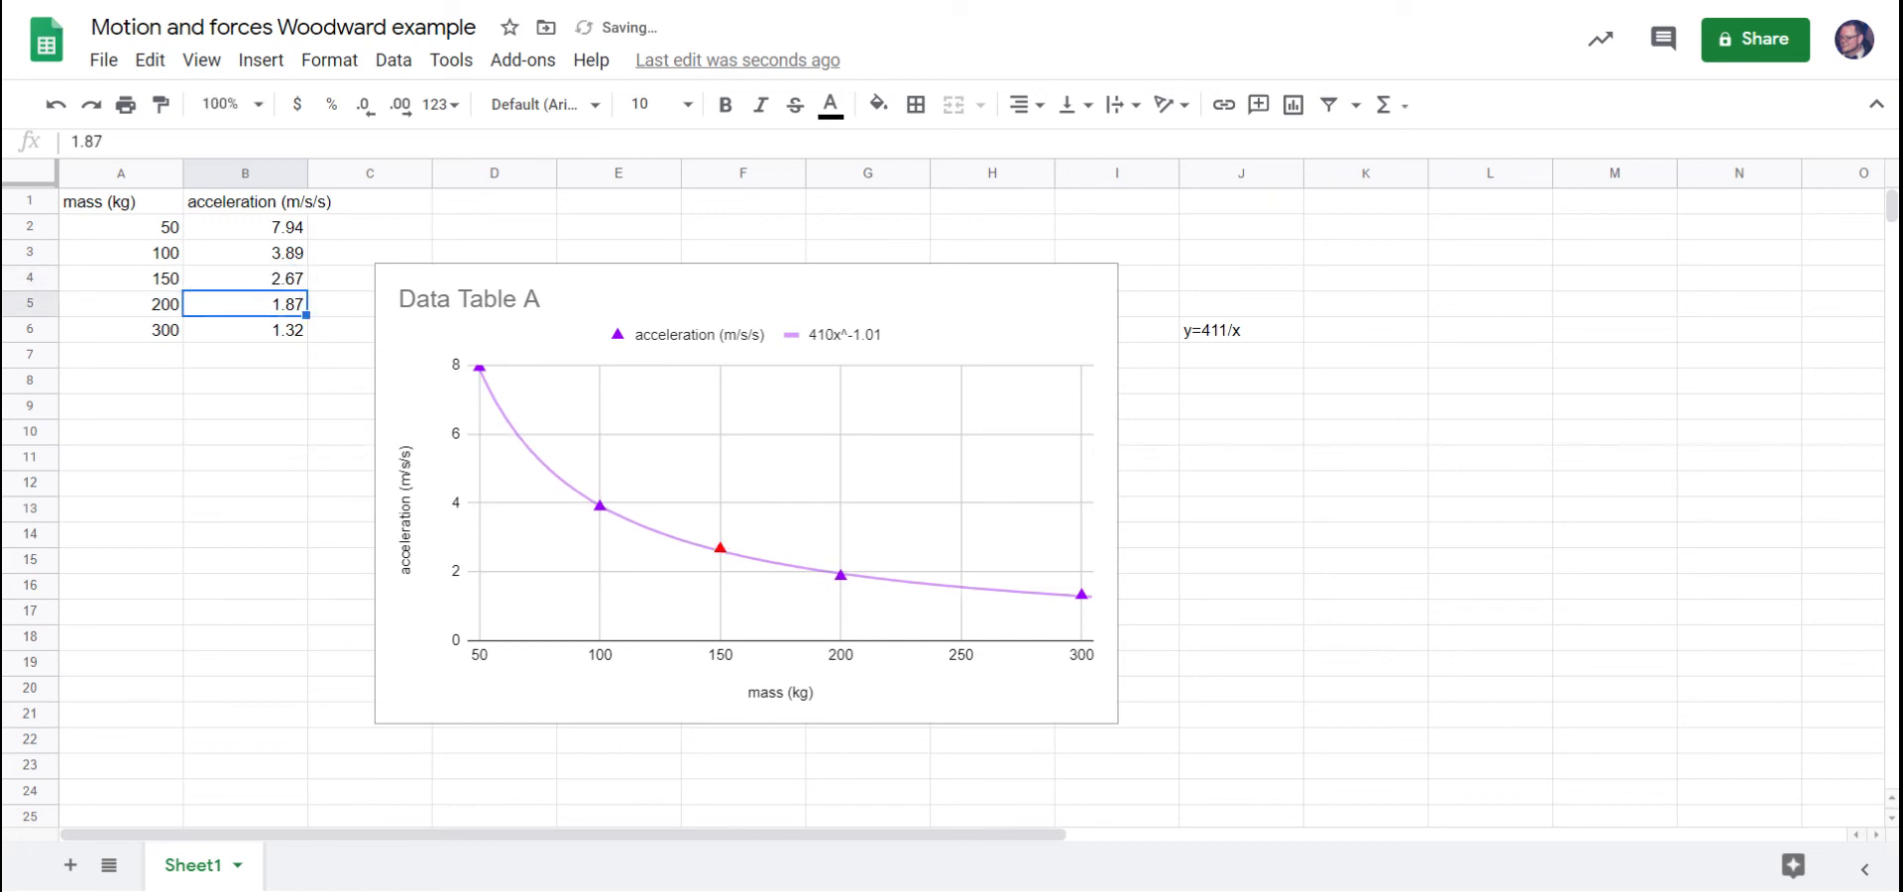
Remove the last digit of the acceleration in cell B4 to make it 2.6.
left_click(300, 282)
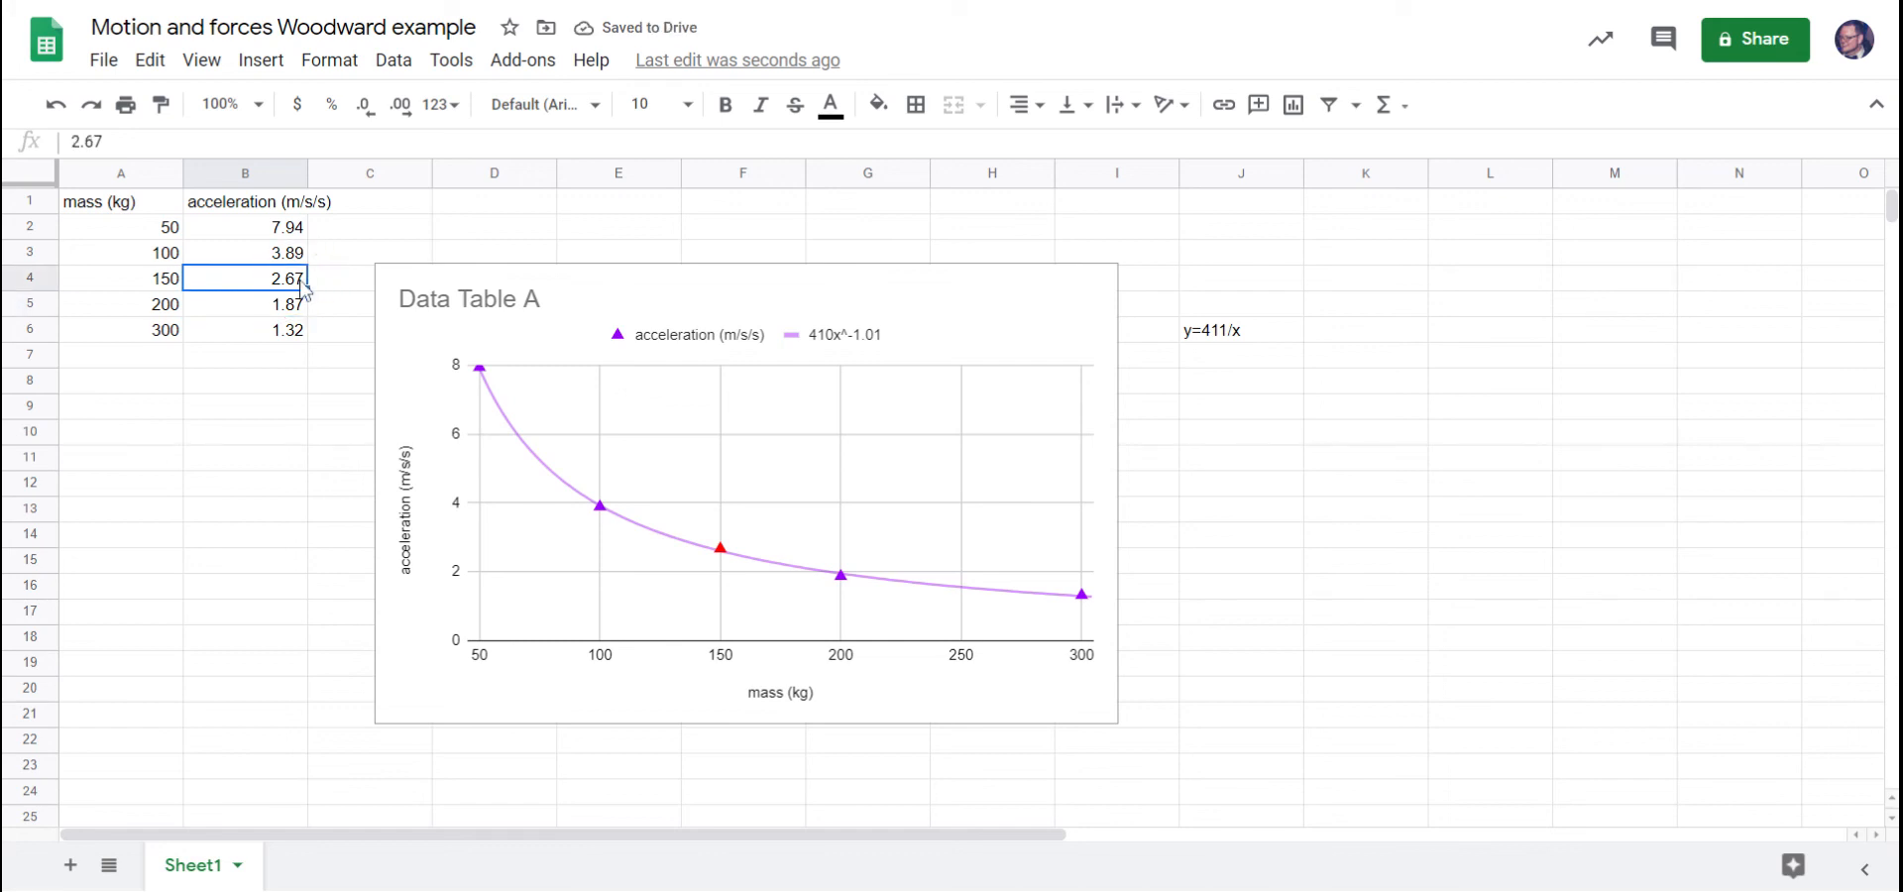
left_click(111, 142)
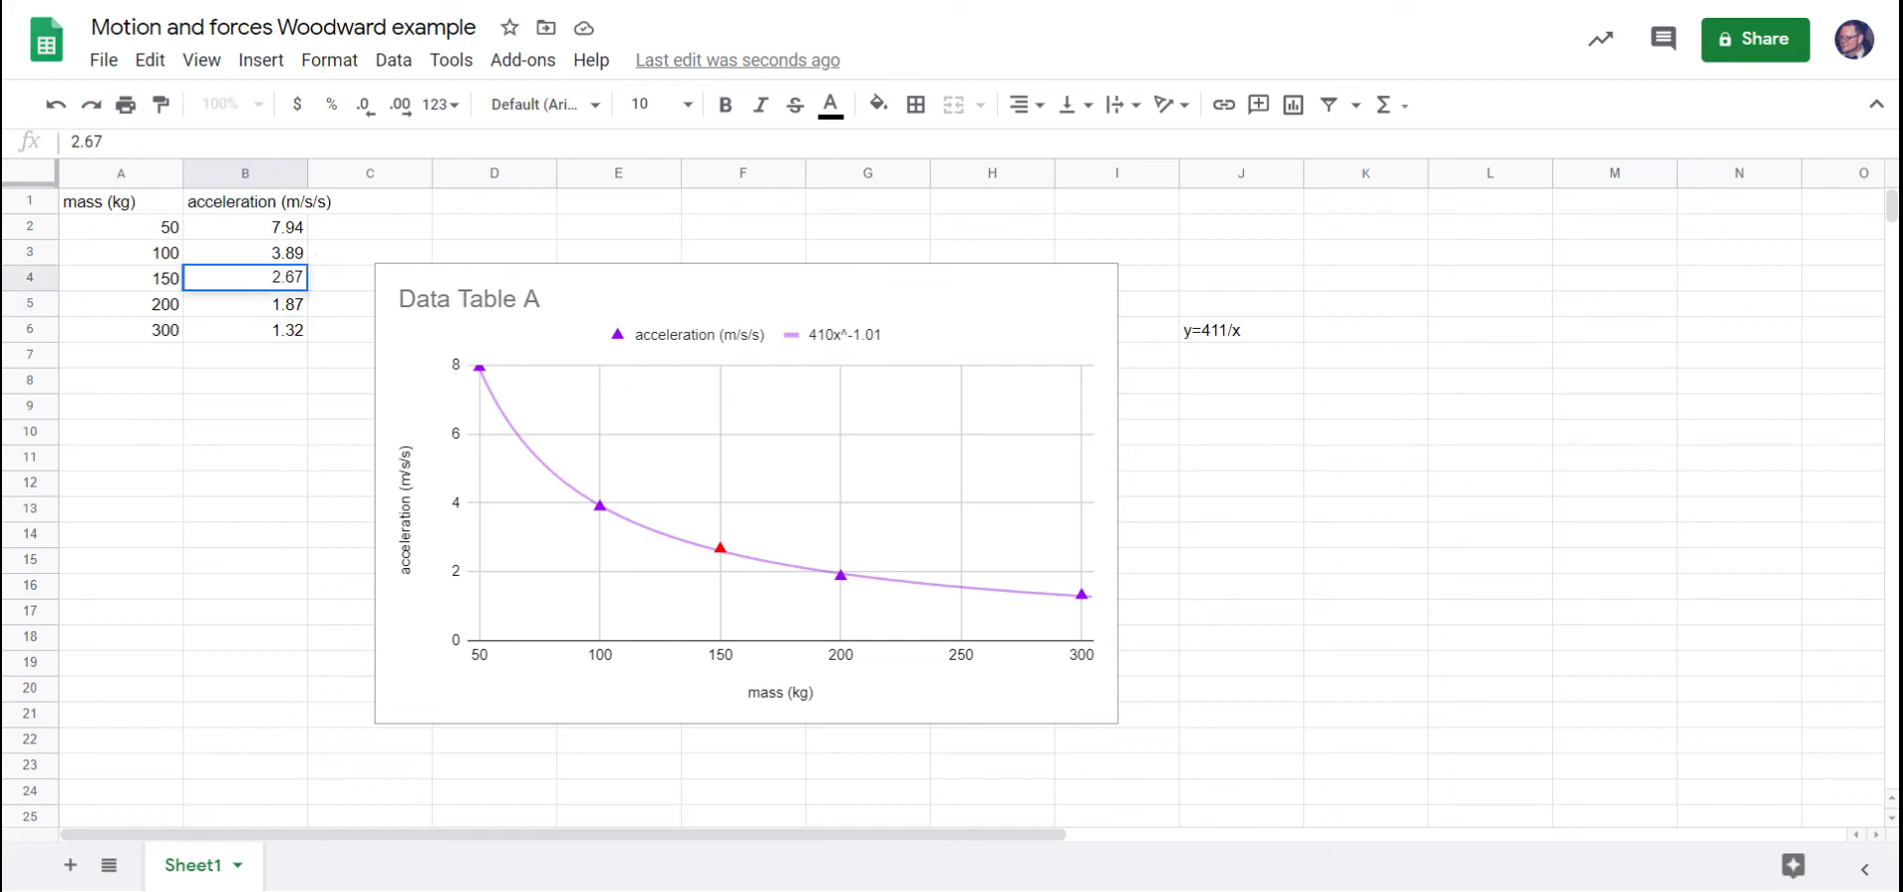
key("BackSpace")
key("Return")
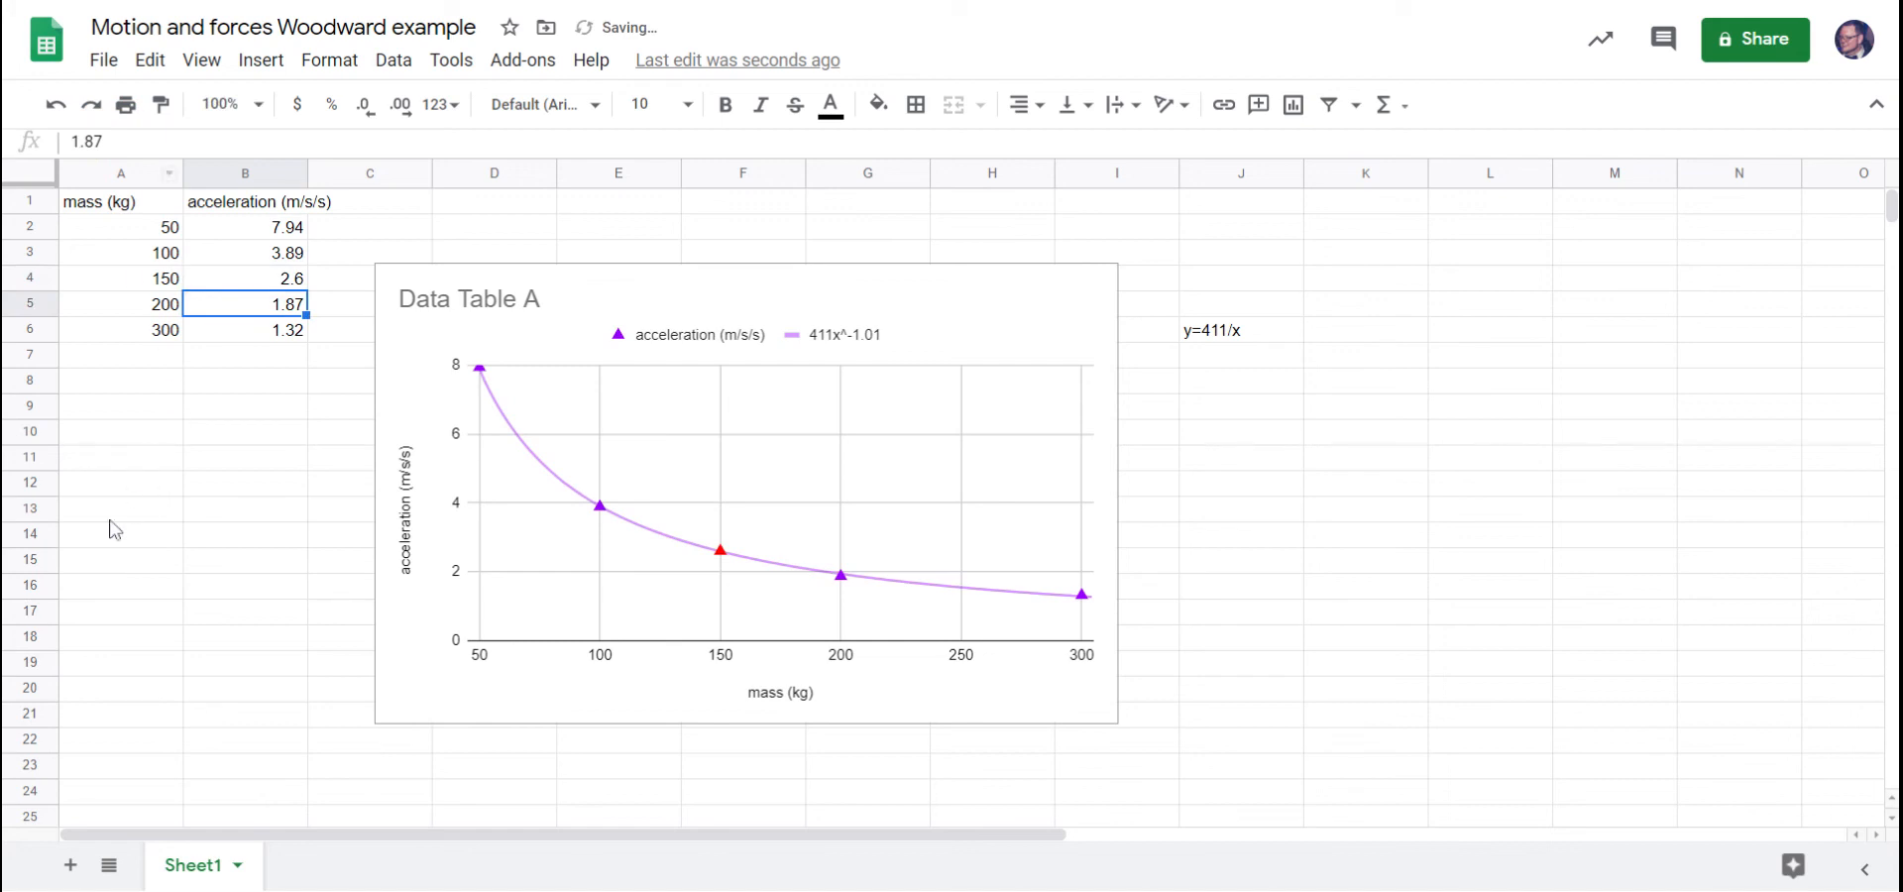